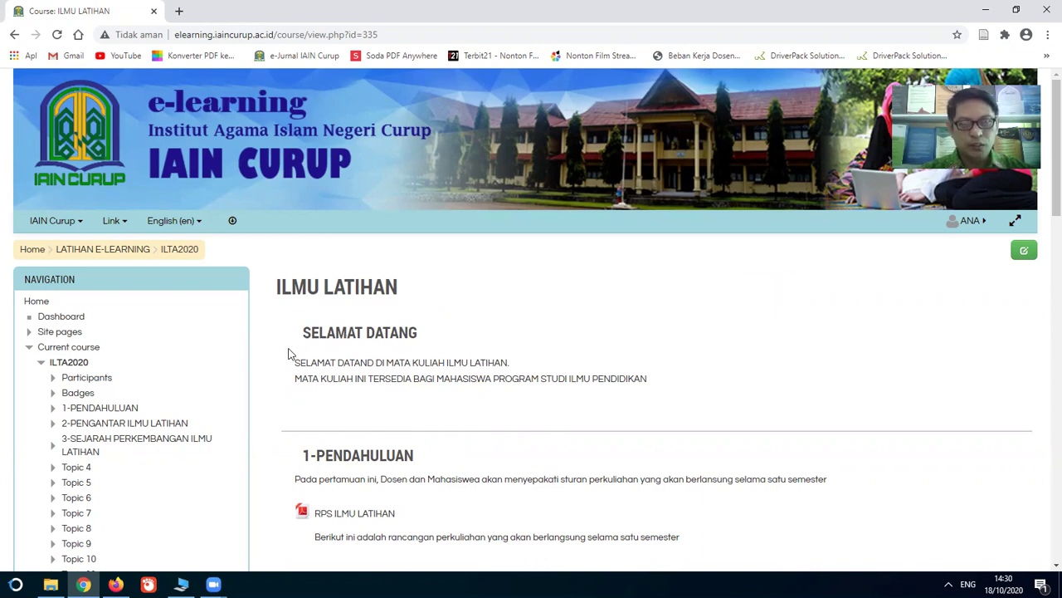
- Turn on editing for the ILMU LATIHAN course page
scroll(571, 315, down, 4)
scroll(487, 391, up, 4)
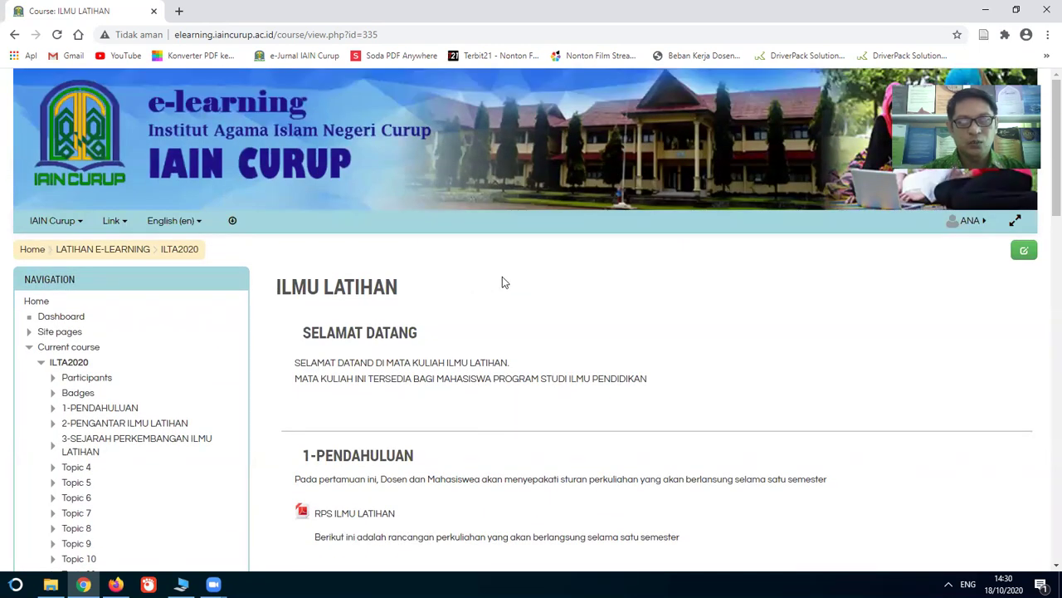
click(1025, 252)
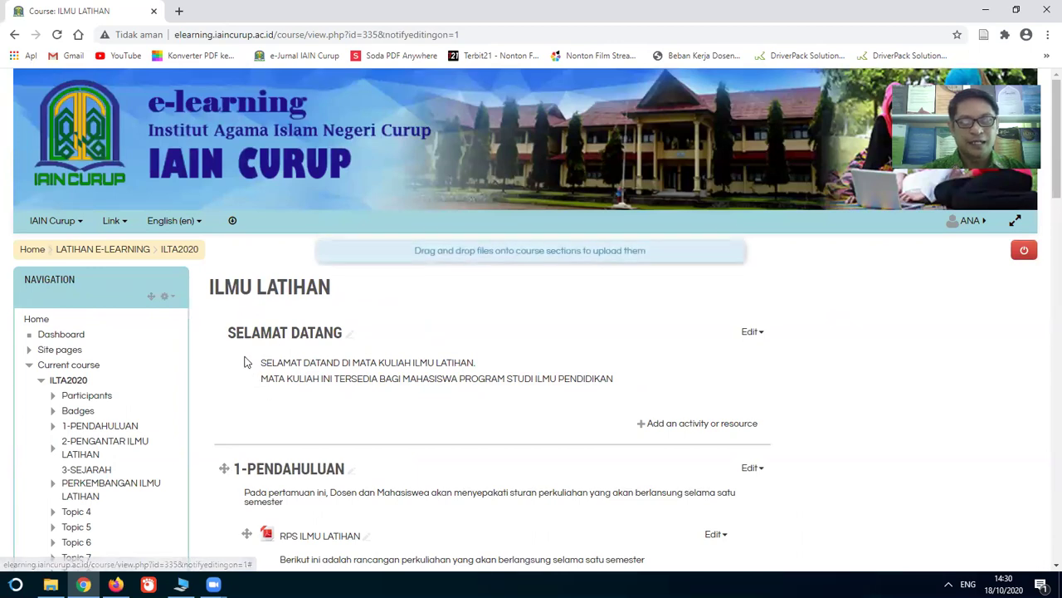
- Rename the Topic 4 section as "4-MASYARAKAT DAN POLITIK"
scroll(451, 386, down, 4)
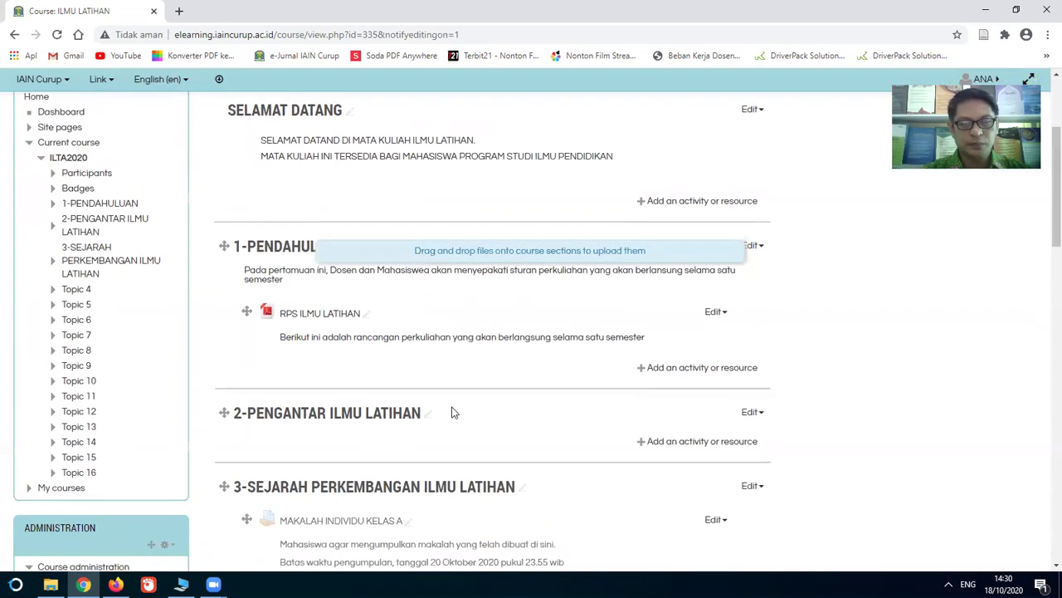
scroll(454, 437, down, 3)
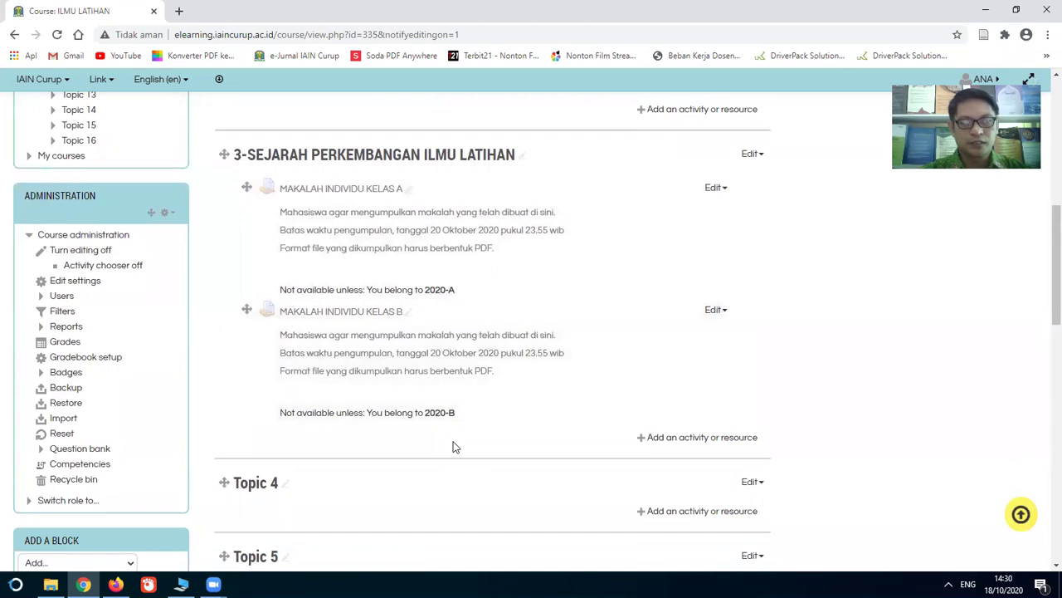
scroll(454, 446, down, 1)
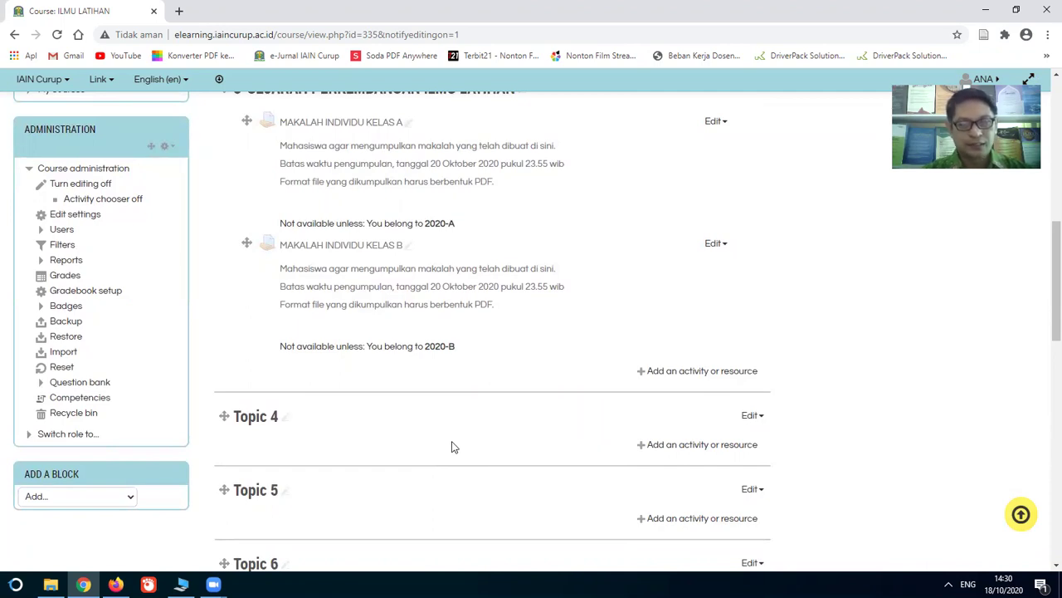
scroll(452, 444, up, 2)
scroll(453, 442, down, 2)
scroll(453, 441, down, 1)
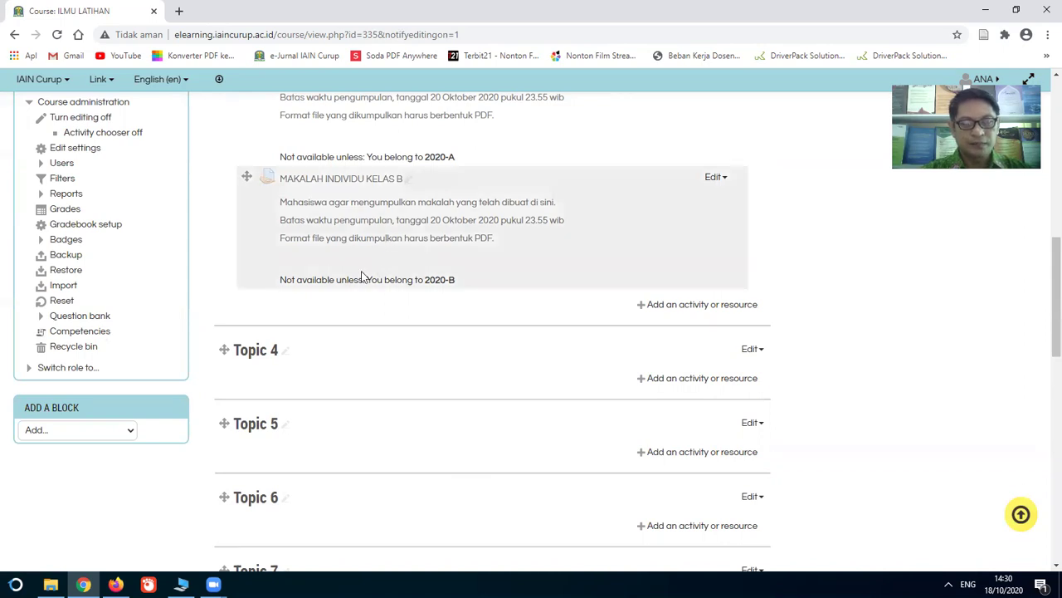
click(277, 352)
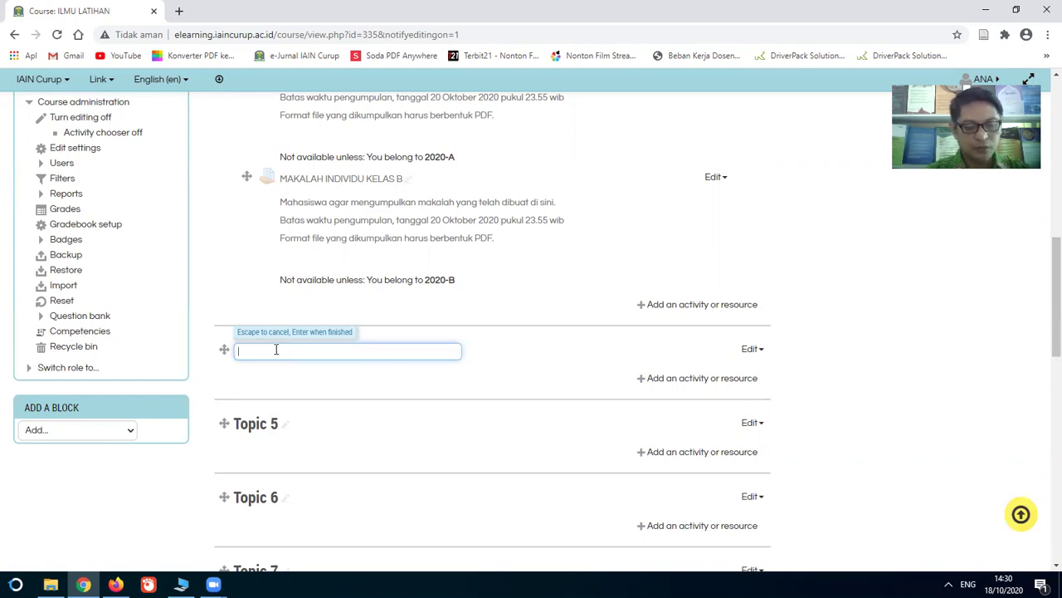
text(4-)
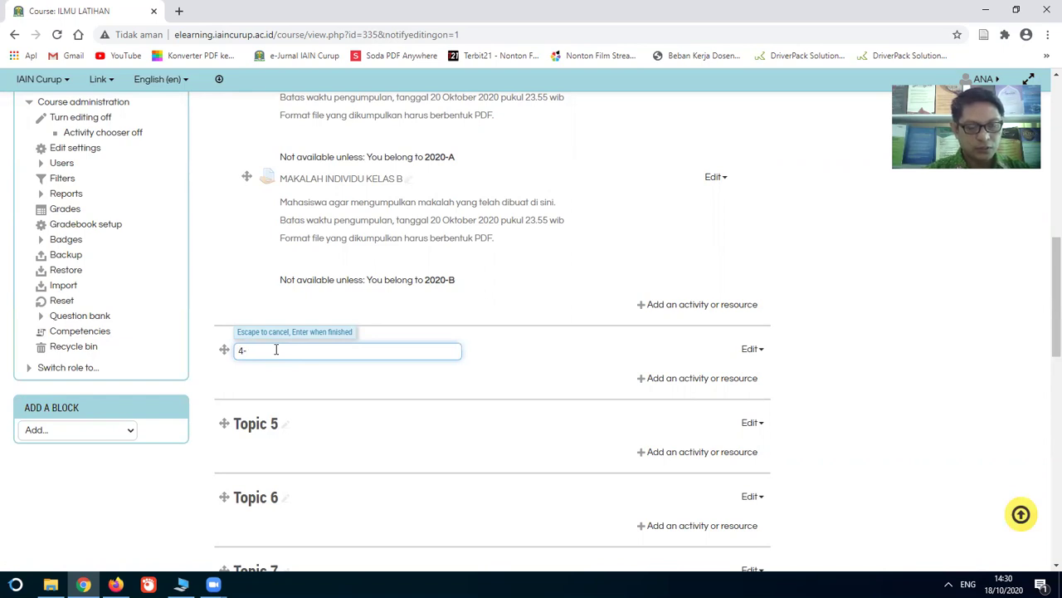
text(MASYARAKAT DA)
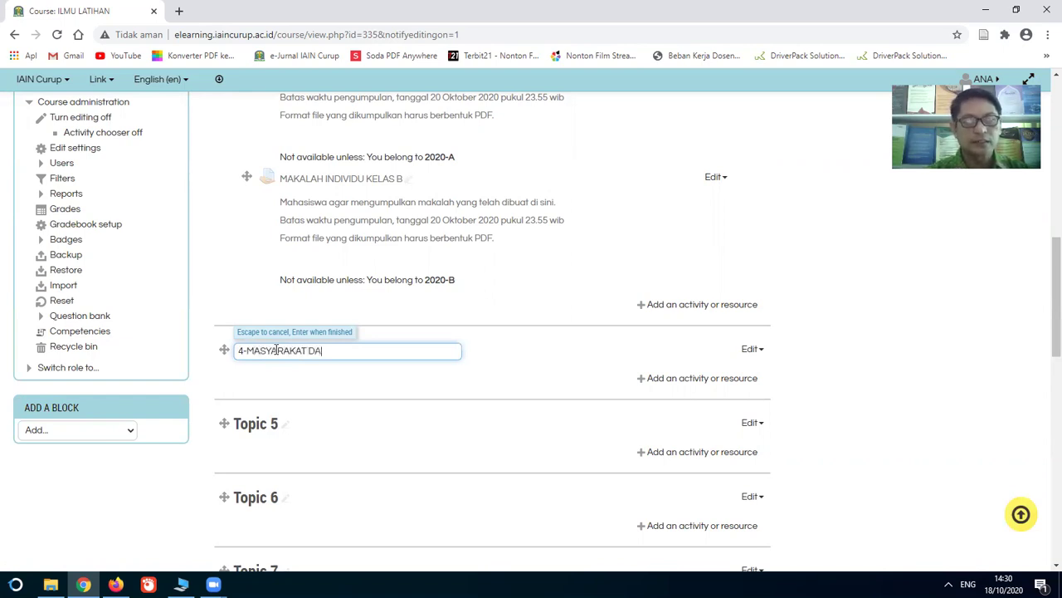
text(N POLITIK)
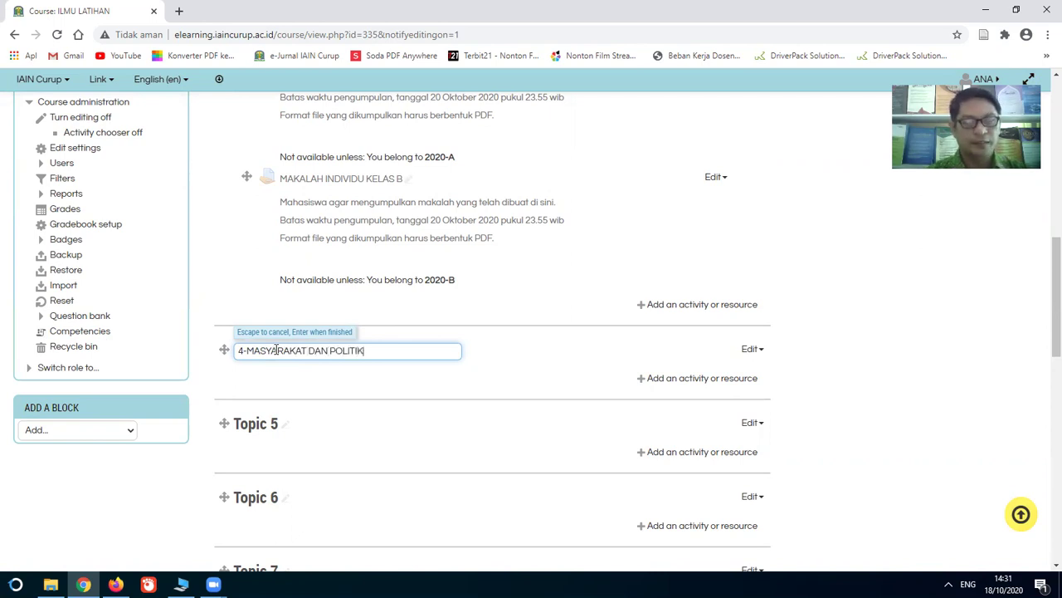
key(Return)
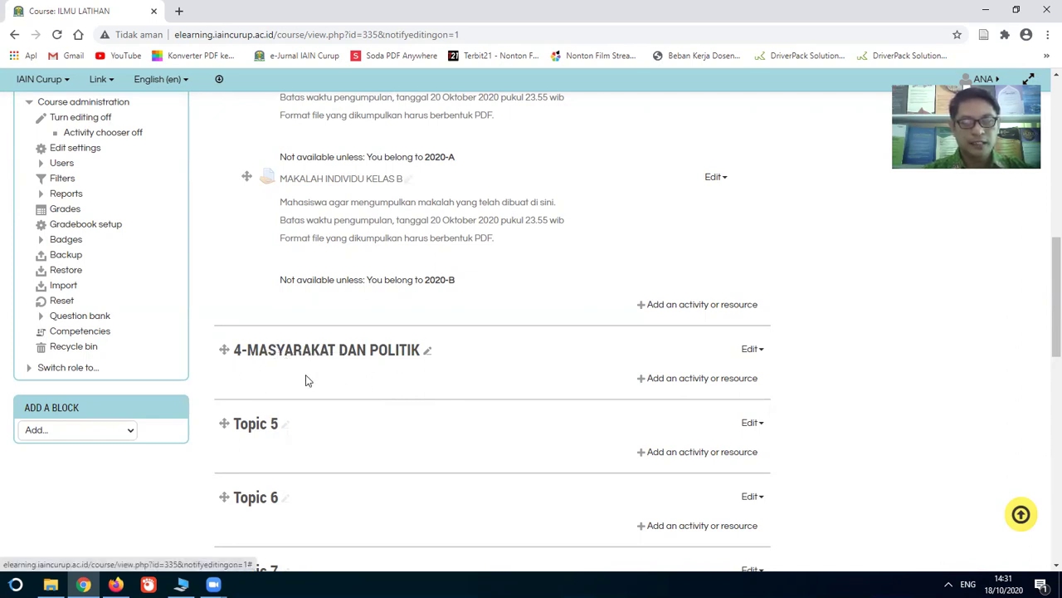
- Add a new Forum activity to the 4-MASYARAKAT DAN POLITIK section
click(679, 379)
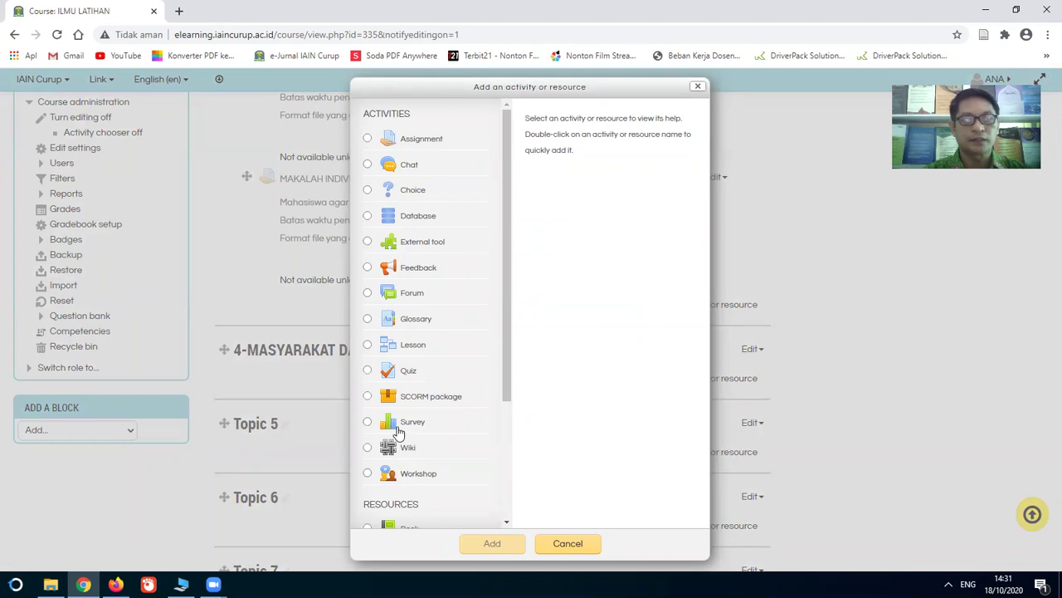
click(367, 293)
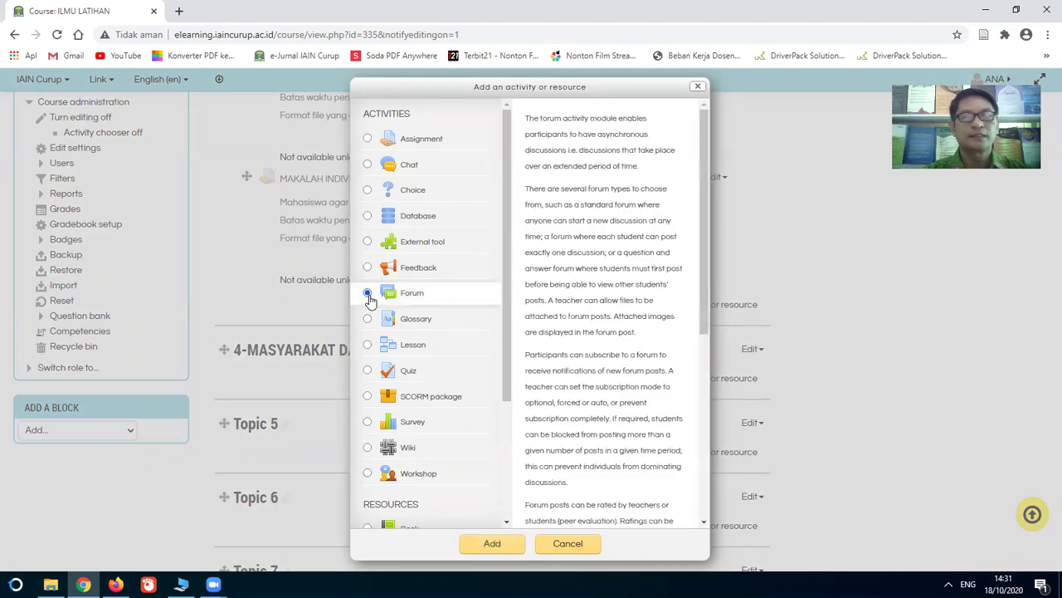
click(492, 545)
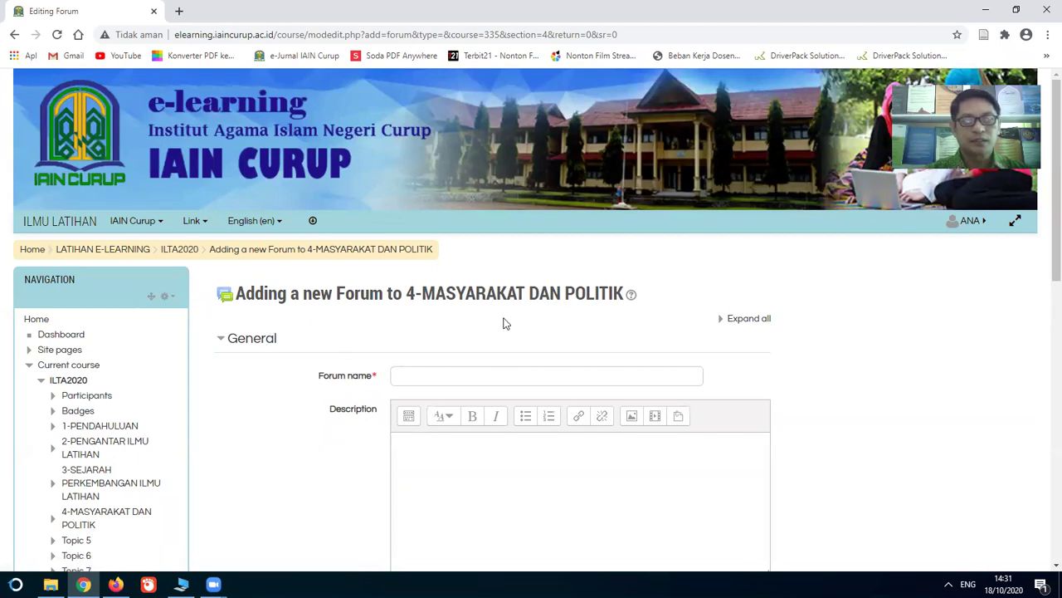
- Name the forum "DISKUSI: Masyarakat dan Politik (Kelas A)"
scroll(478, 319, down, 2)
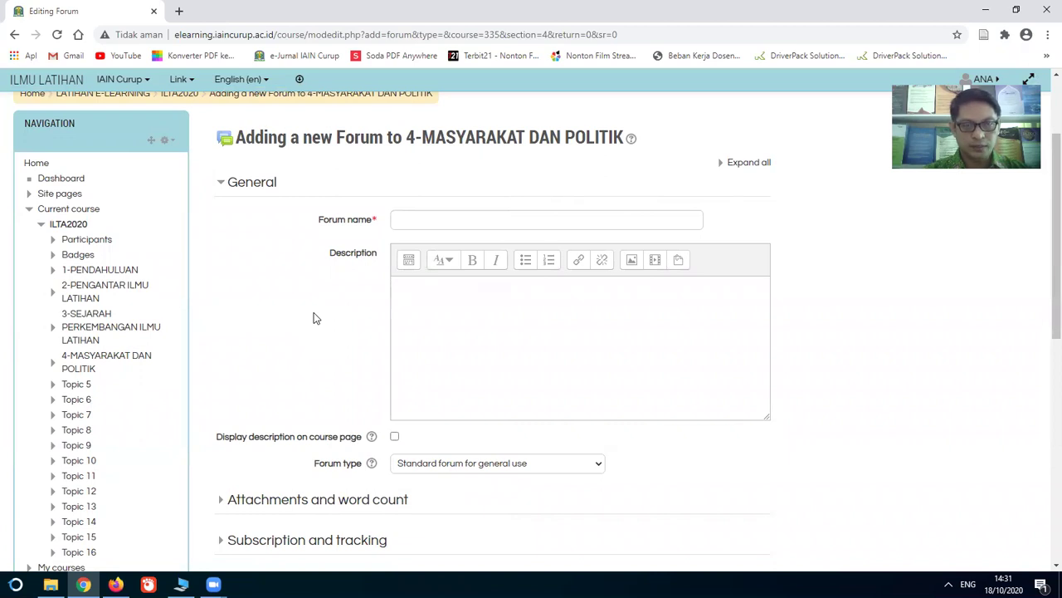
click(424, 220)
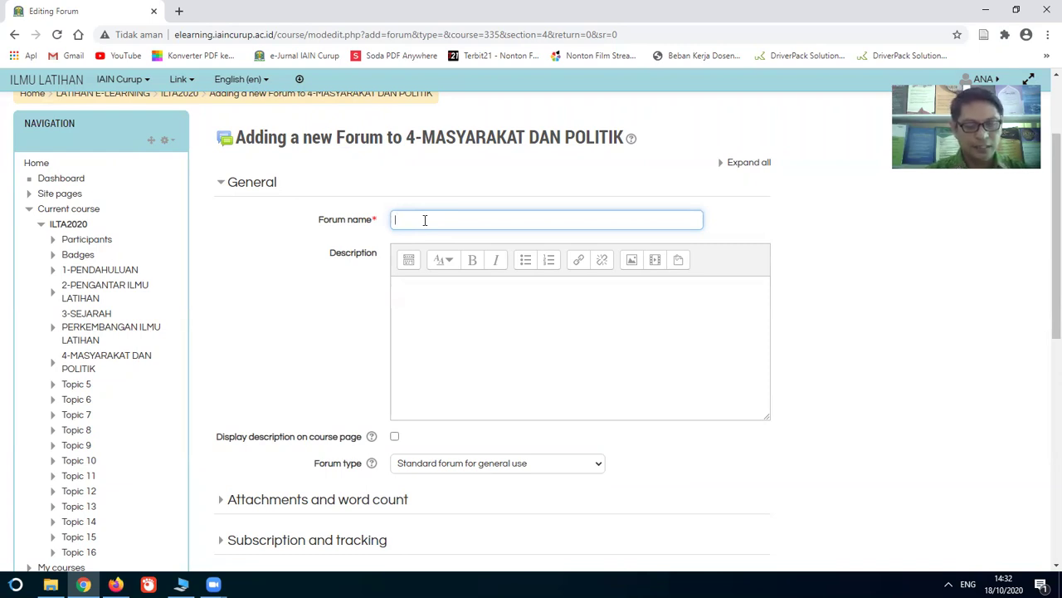
text(DISKUSI)
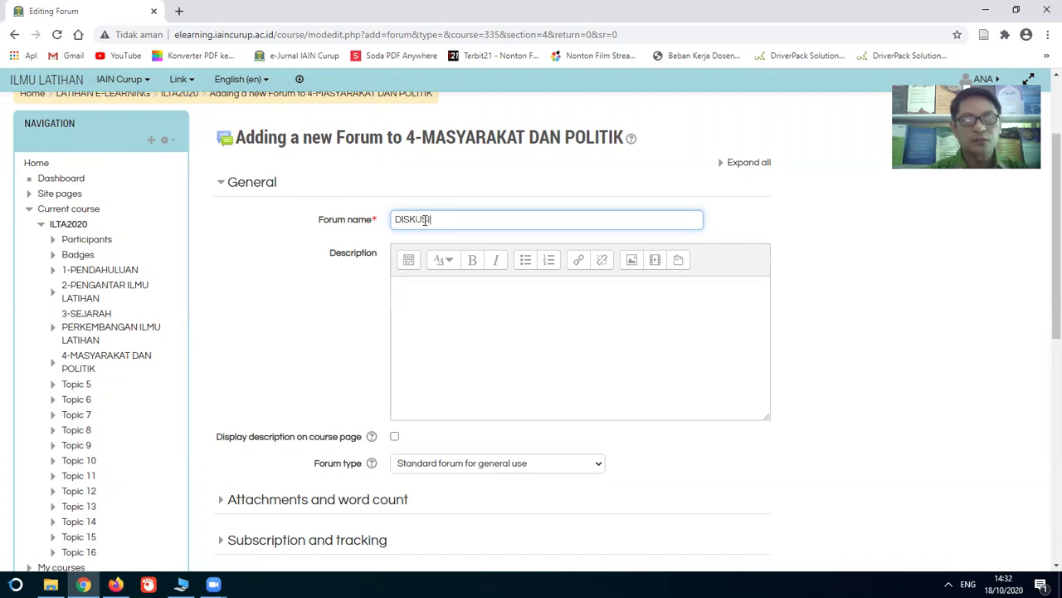
text(: Ma)
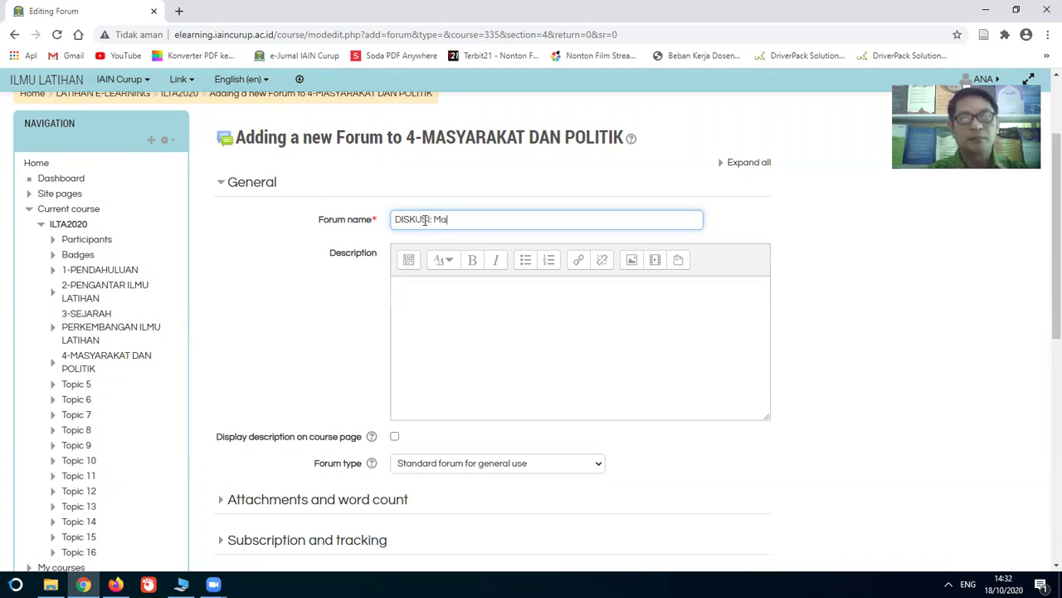
text(syarakat dan )
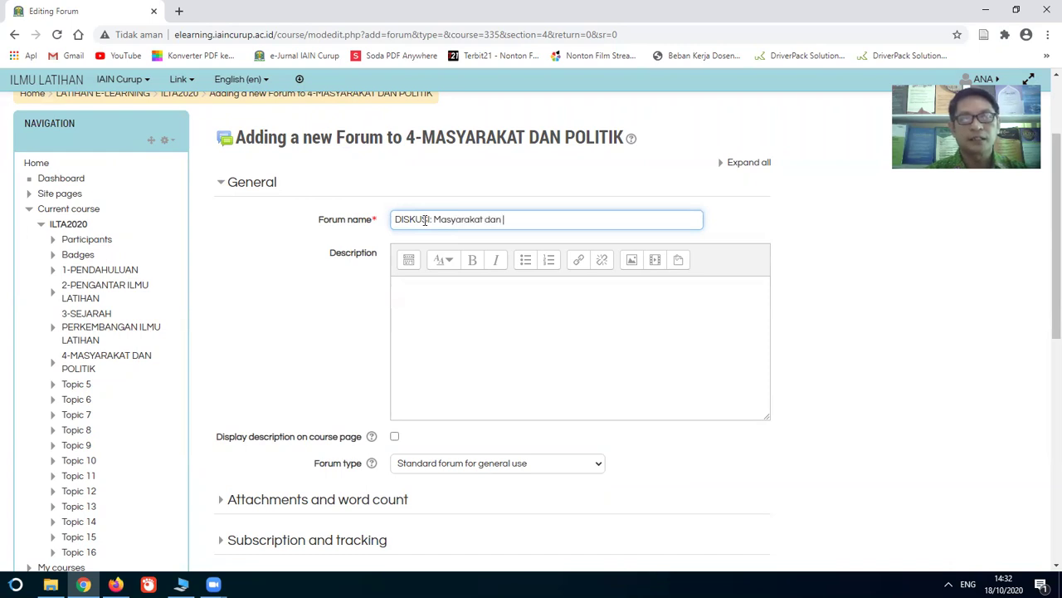
text(Politik )
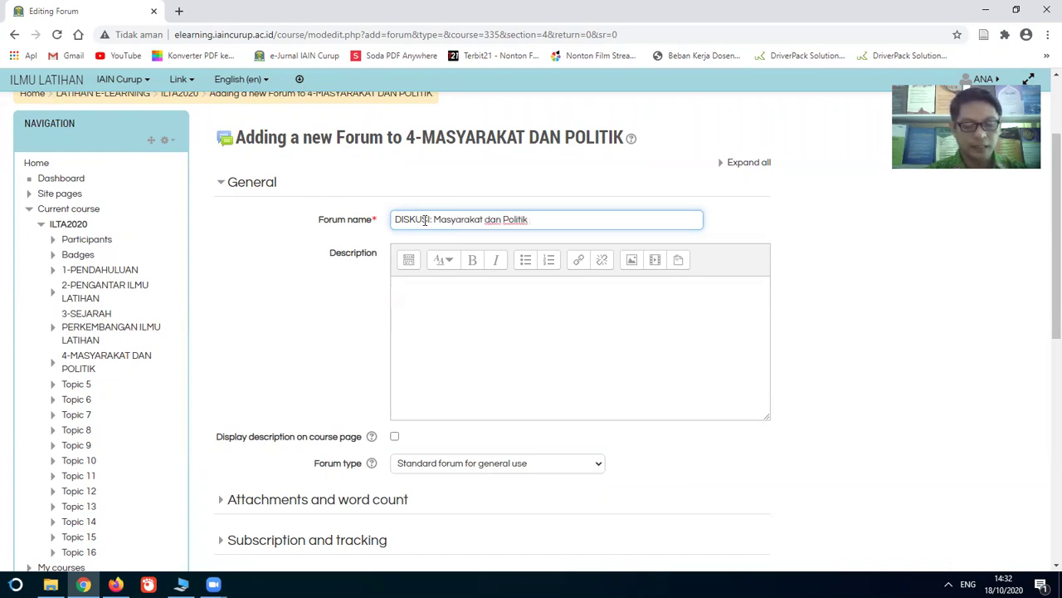
text((Kelas A)
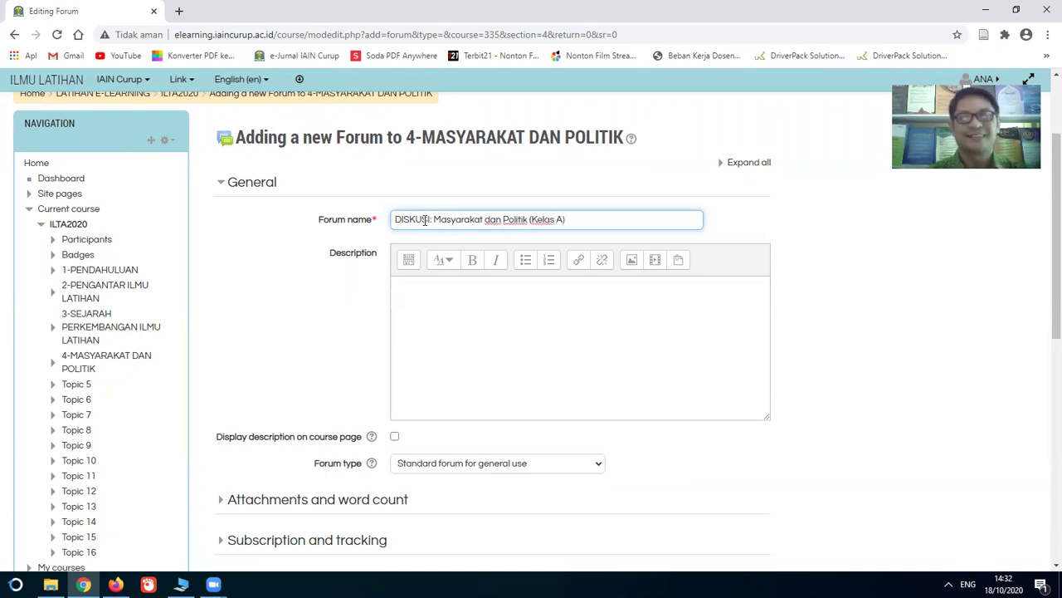
- Start a bulleted list in the forum description with the item "Diskusi mengenai Masyarakat dan Politik untuk kelas A"
click(431, 313)
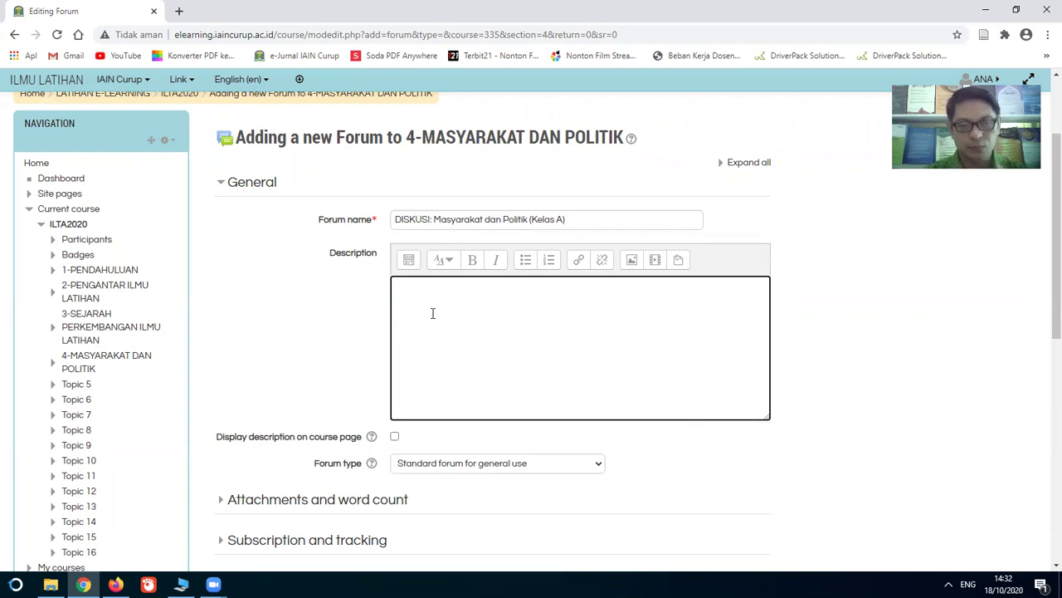
click(526, 260)
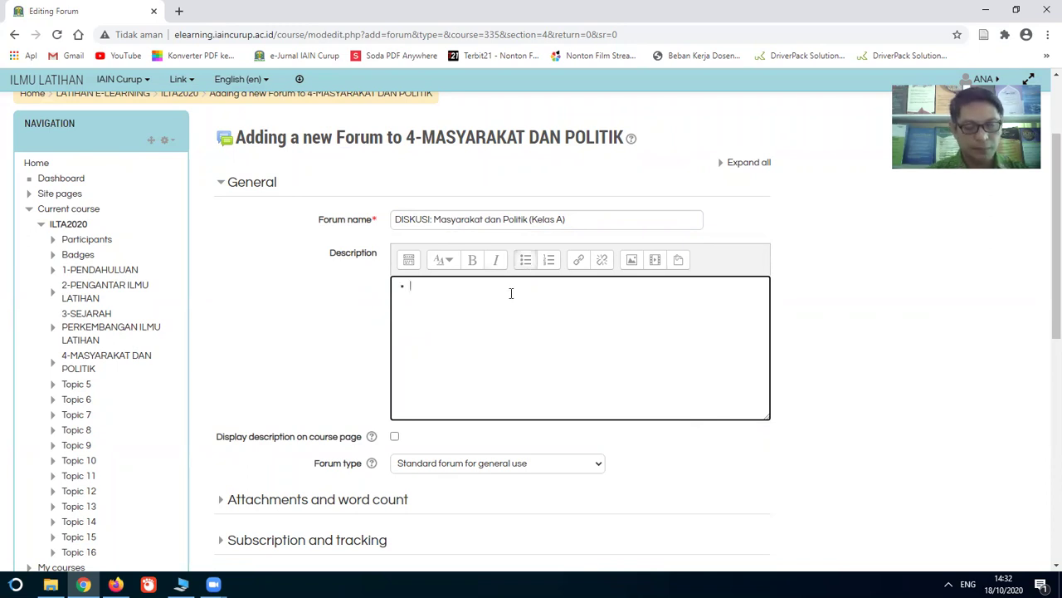
text(Diskusi )
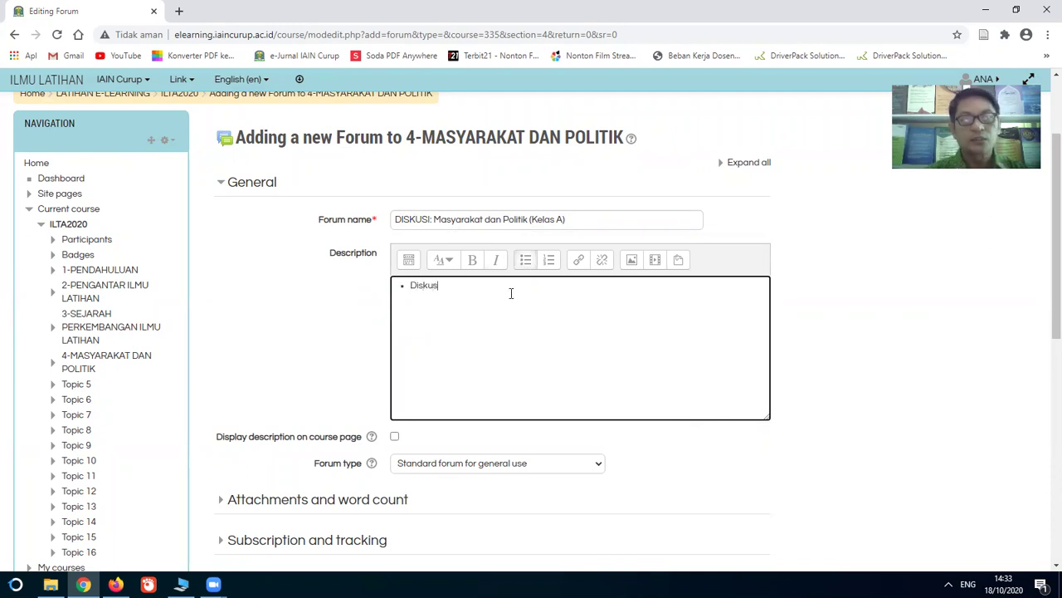
text(mengena)
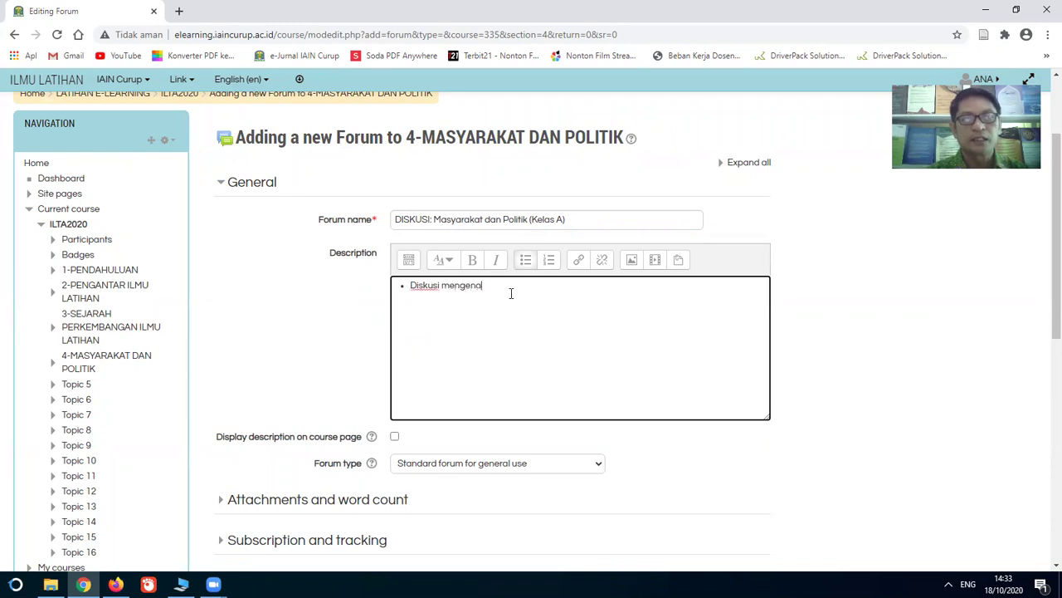
text(i Masya)
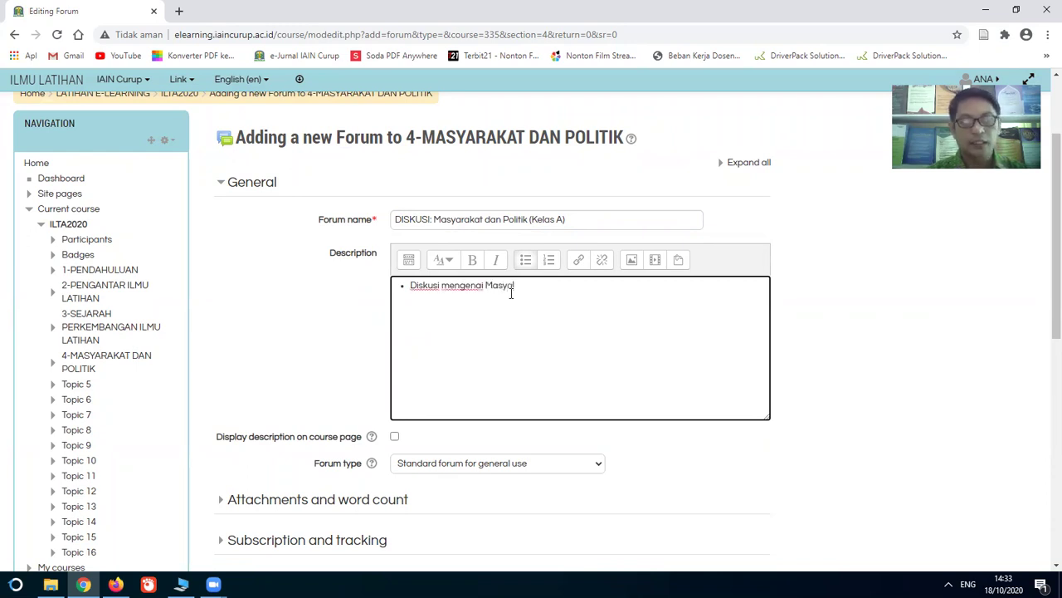
text(rakat dan Pol)
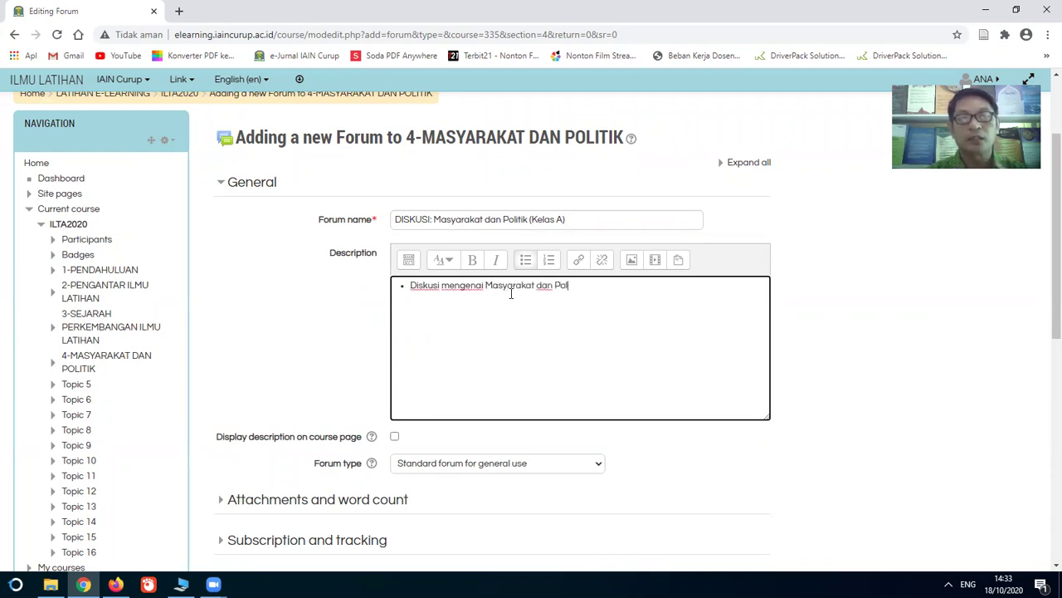
text(itik untu)
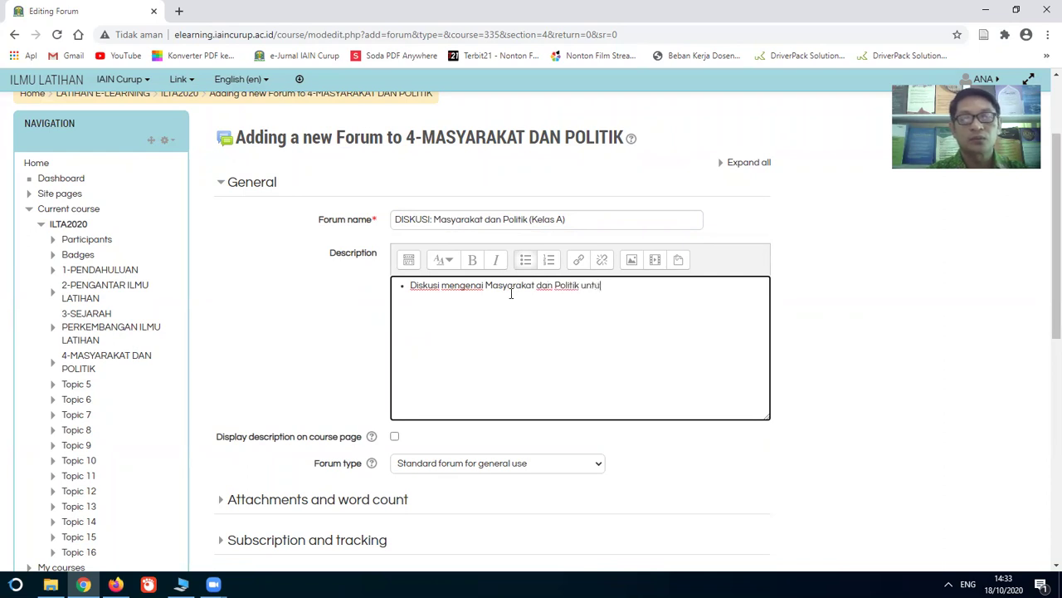
text(k kelas A)
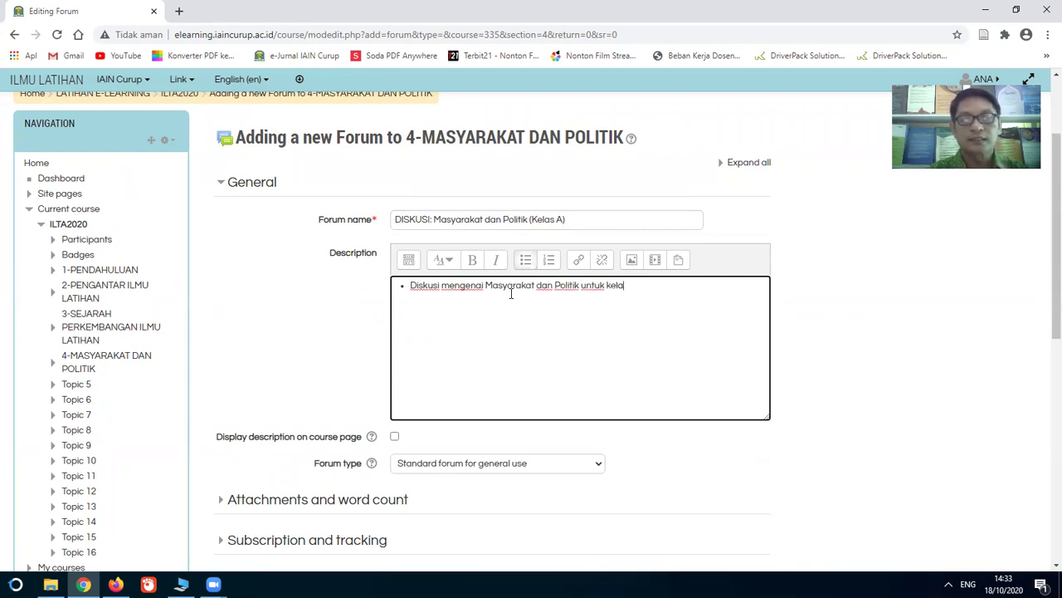
- Add a second bullet to the forum description: "Diskusi dilasanakan pada tanggal 18 Oktober 2020 pukul 14.00 - 16.00 WIB"
text(iskusi dila)
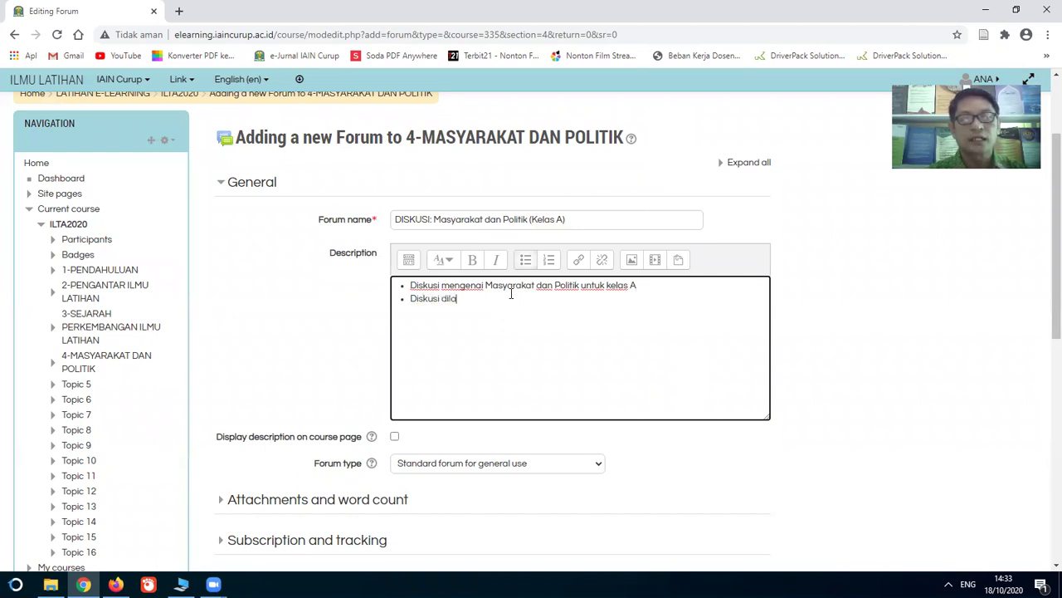
text(sanakan pada tanggal)
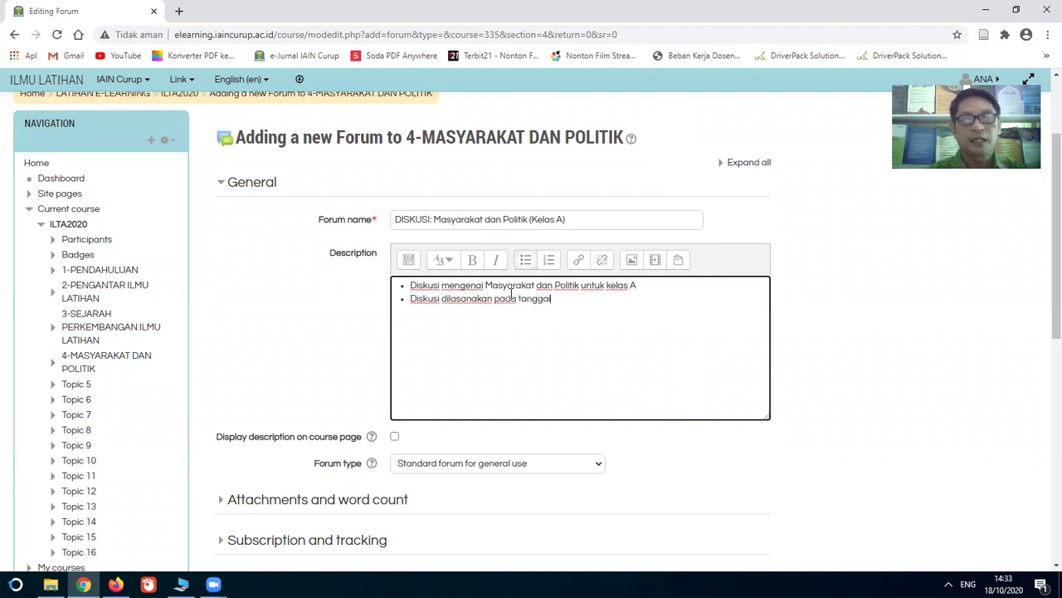
text( 18 Okto)
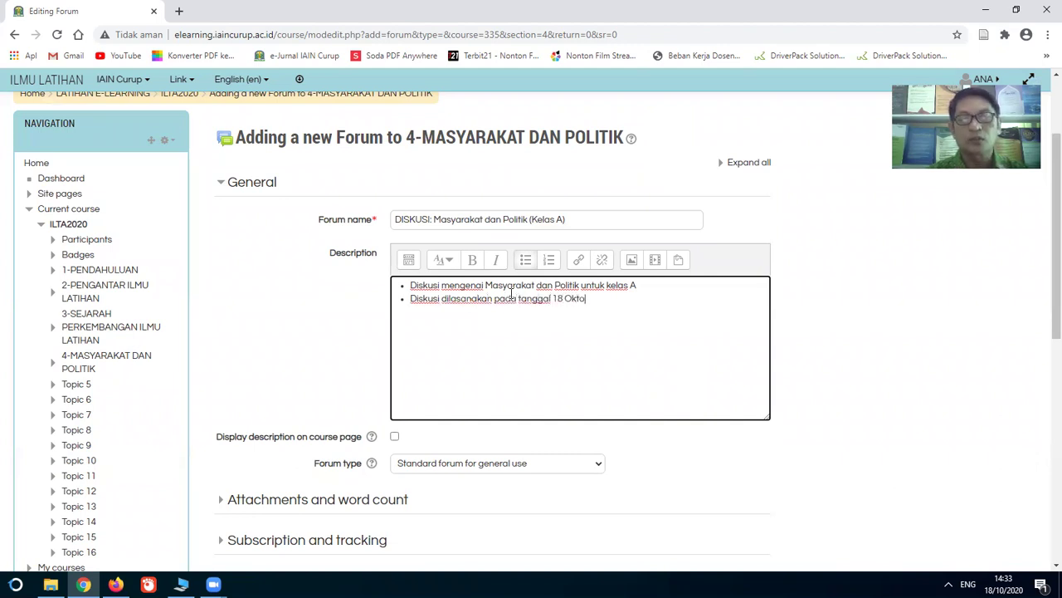
text(ber 2020 pukul)
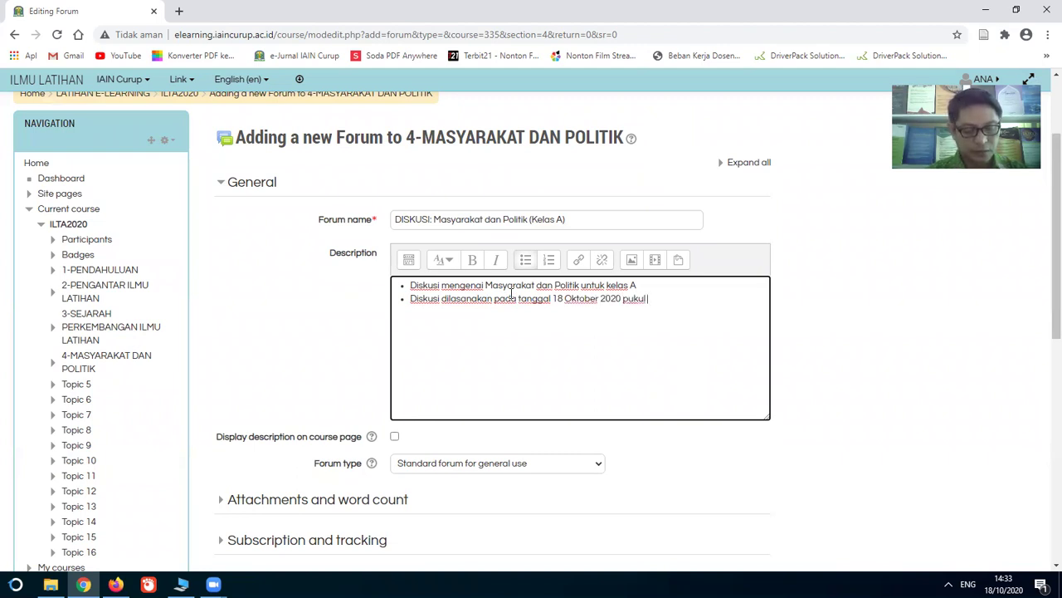
text(00 )
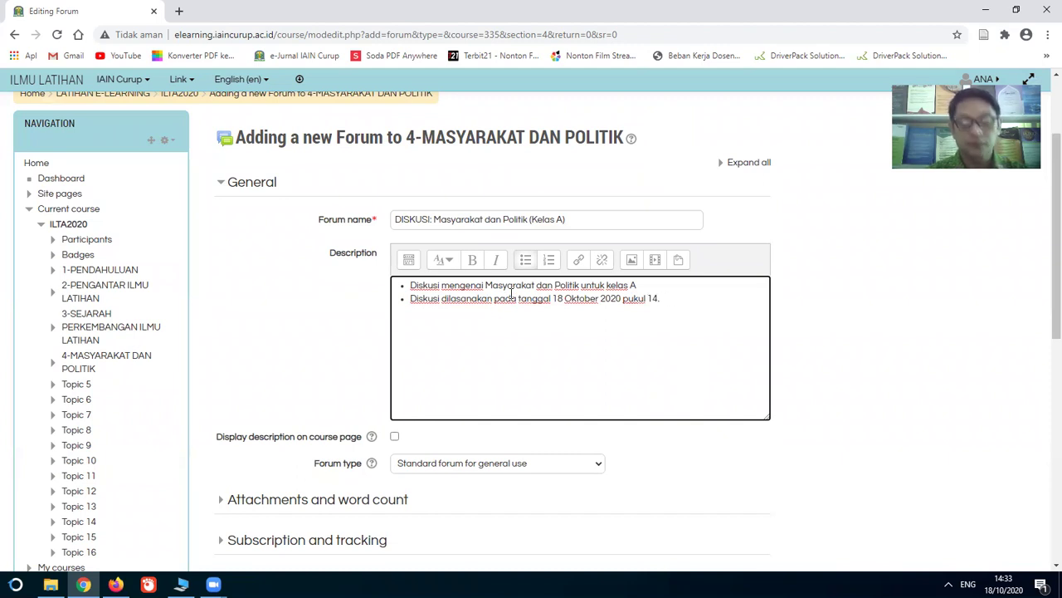
text(00 )
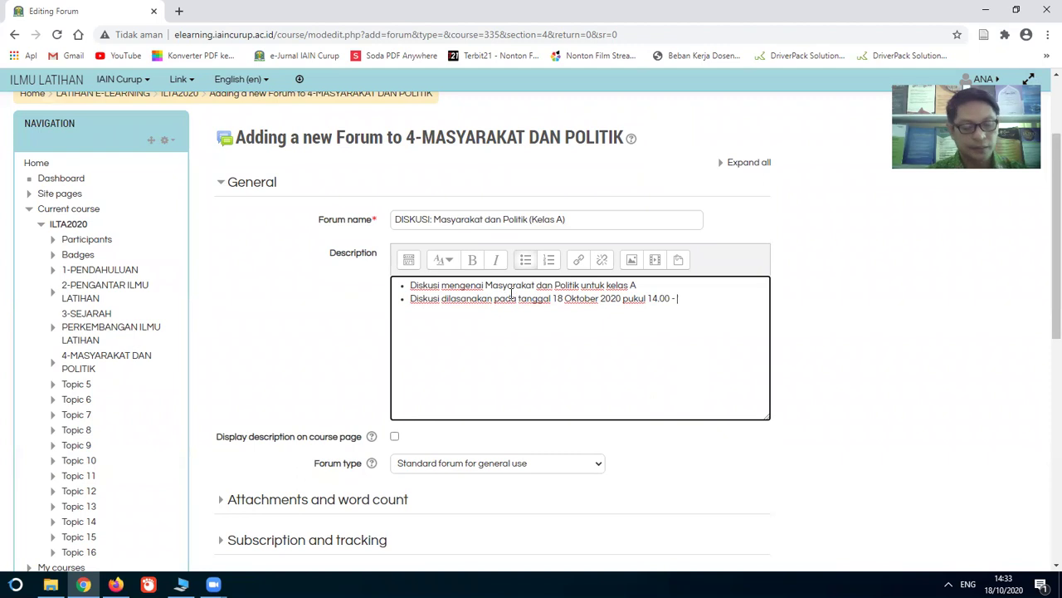
text(- 16.00 WIB)
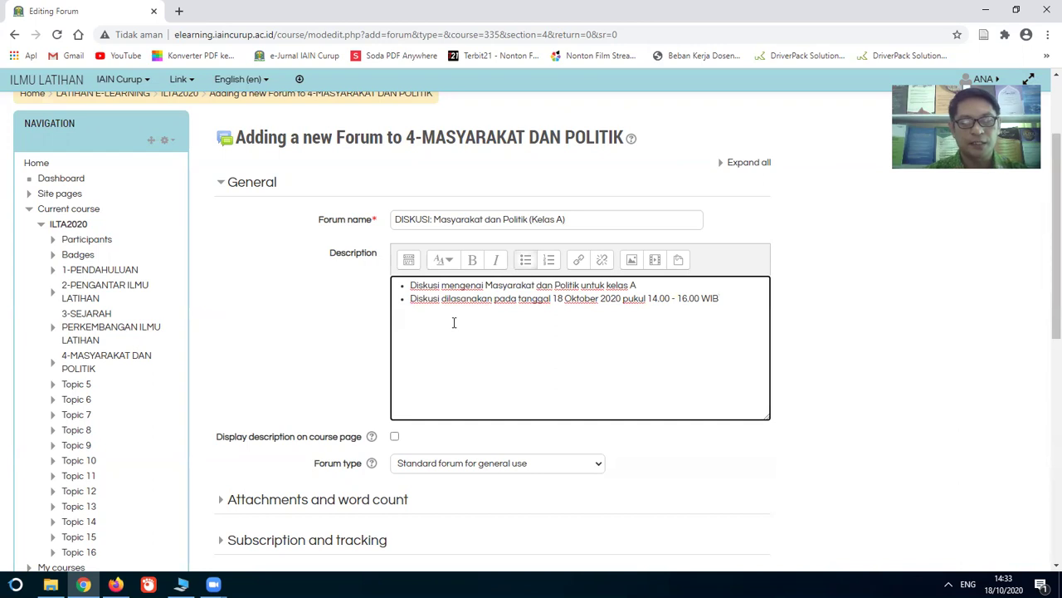
- Enable displaying the description on the course page and choose "Standard forum for general use" as the forum type
scroll(454, 322, down, 2)
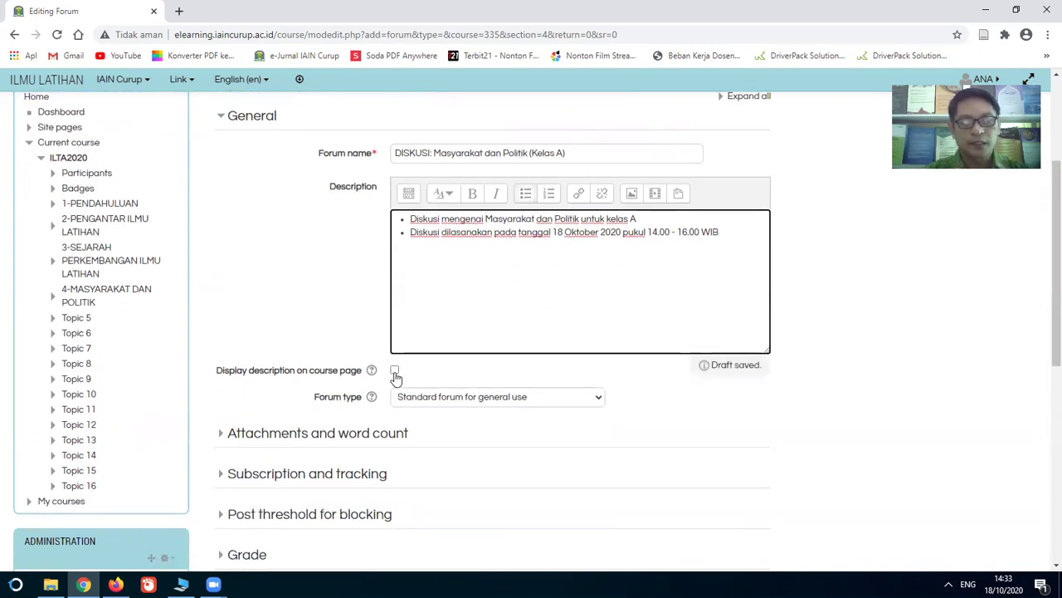
click(395, 371)
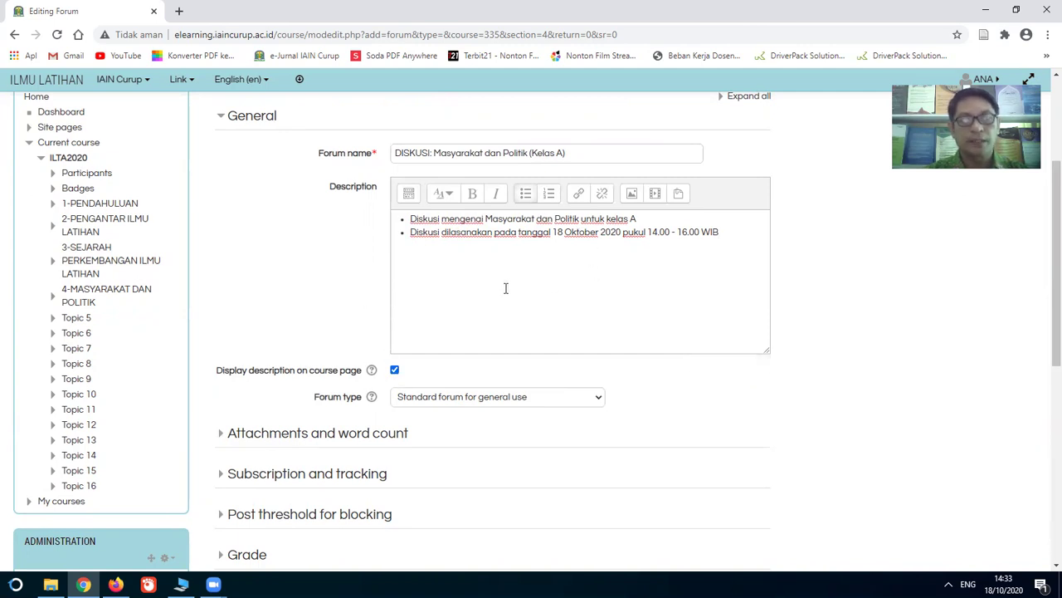
scroll(505, 289, down, 4)
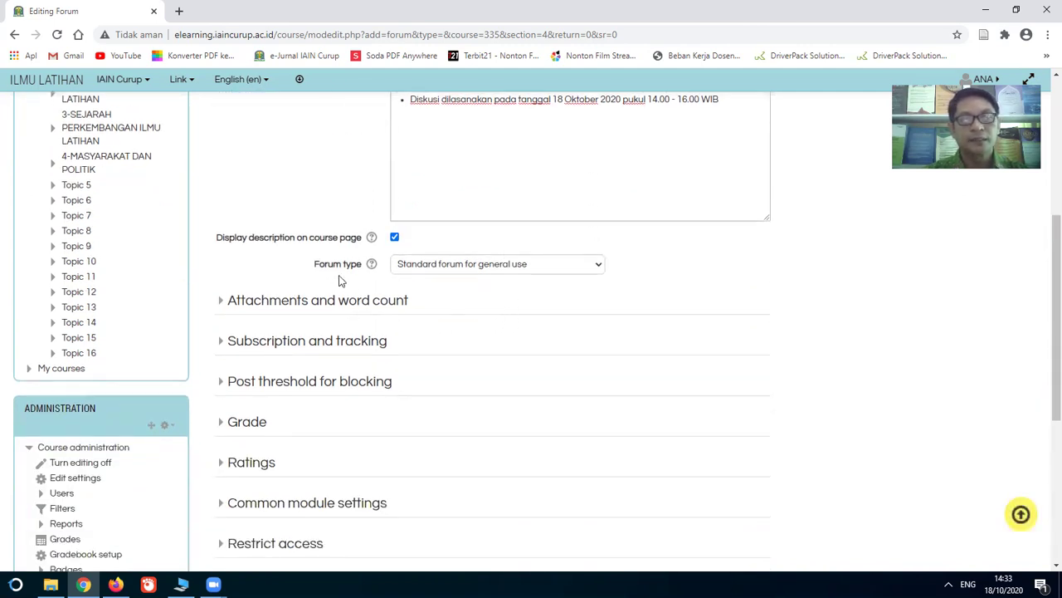
click(599, 267)
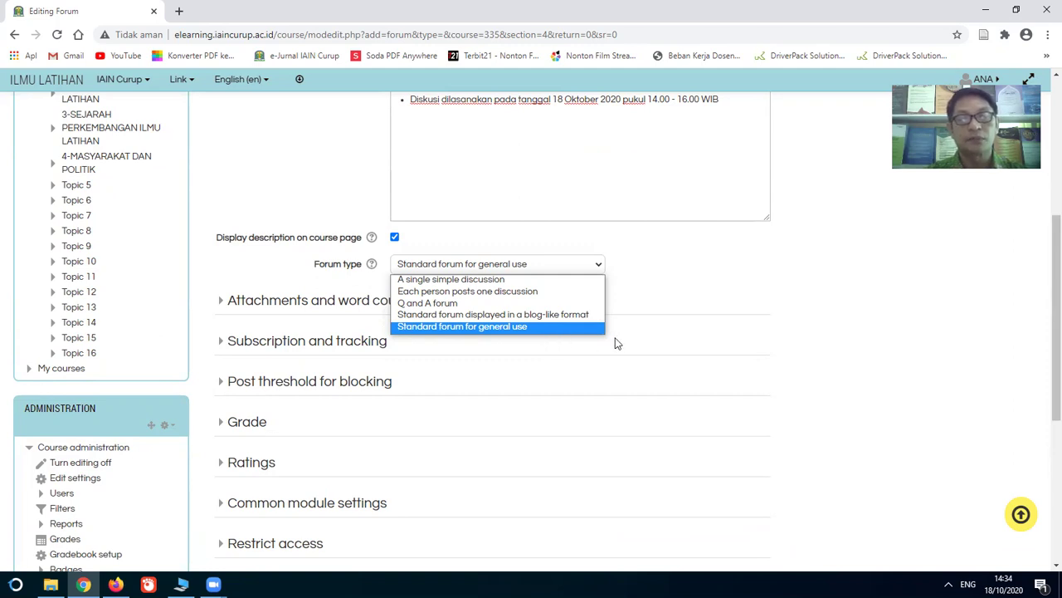
click(483, 327)
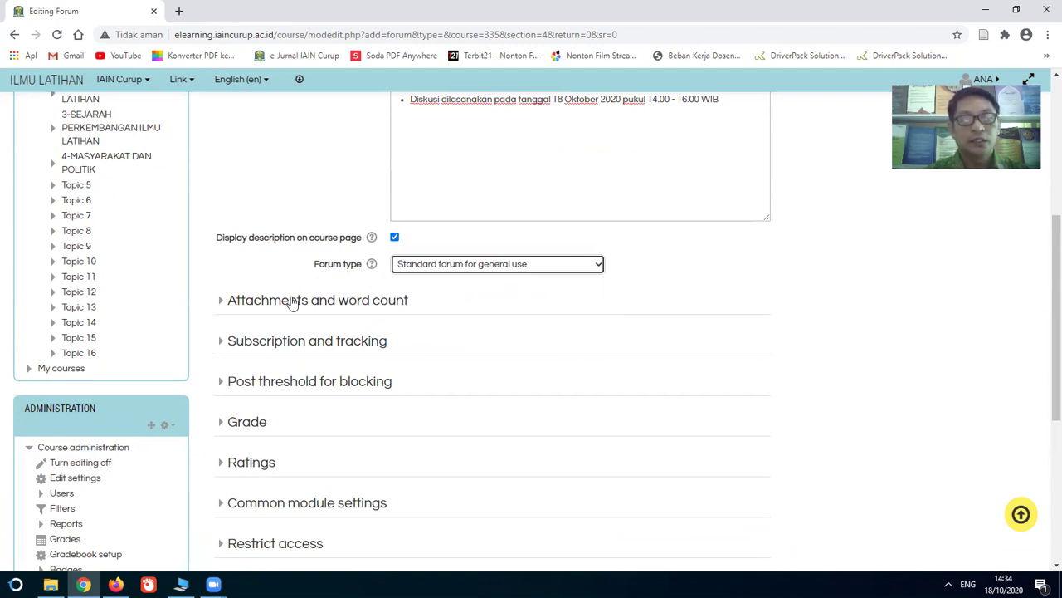
- Set the forum's maximum attachment size to 1MB and expand the subscription and tracking options
click(223, 305)
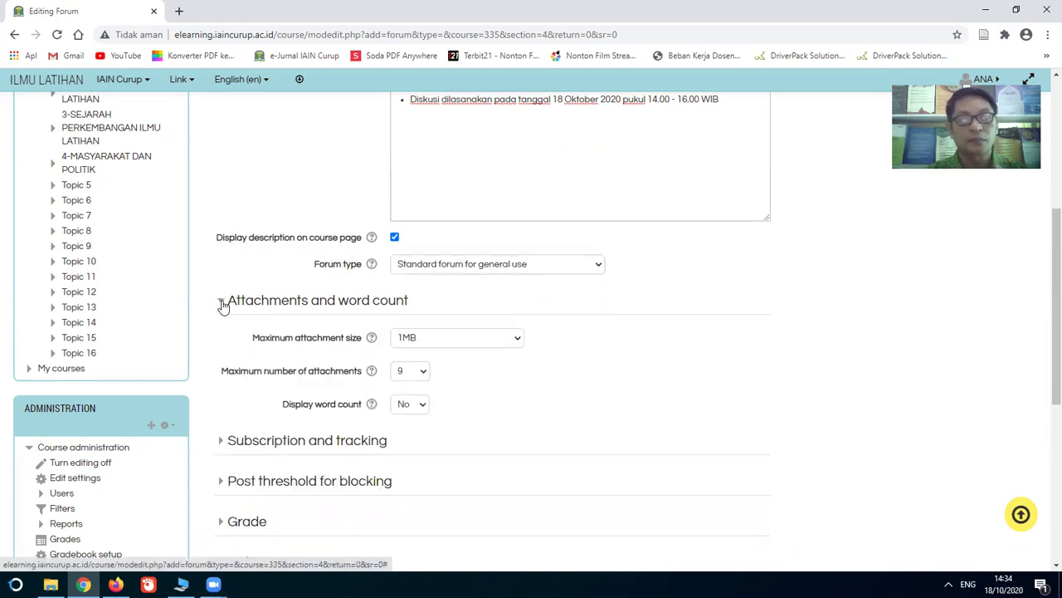
click(223, 303)
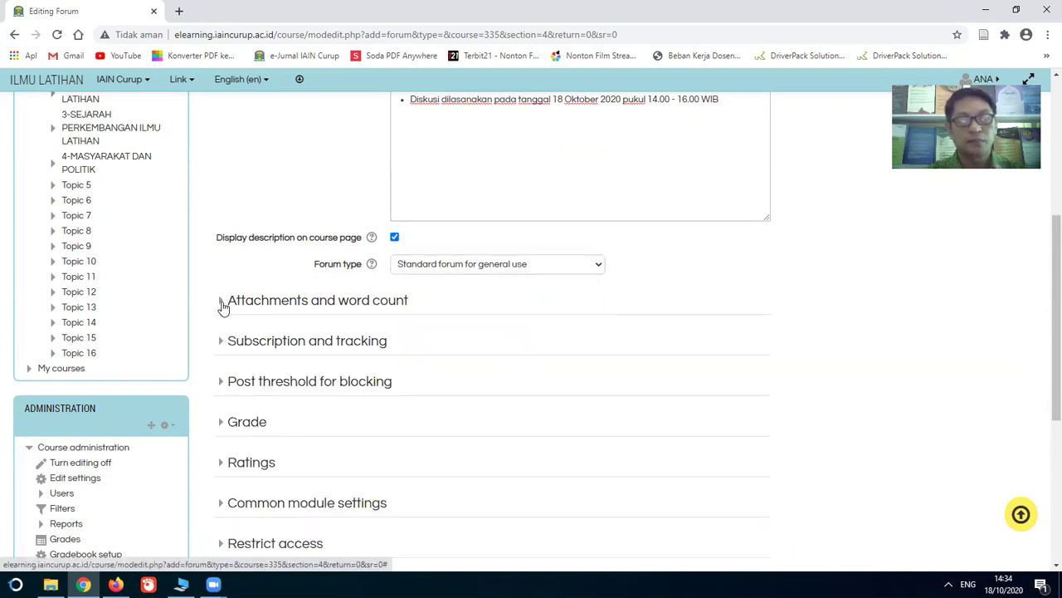
click(222, 304)
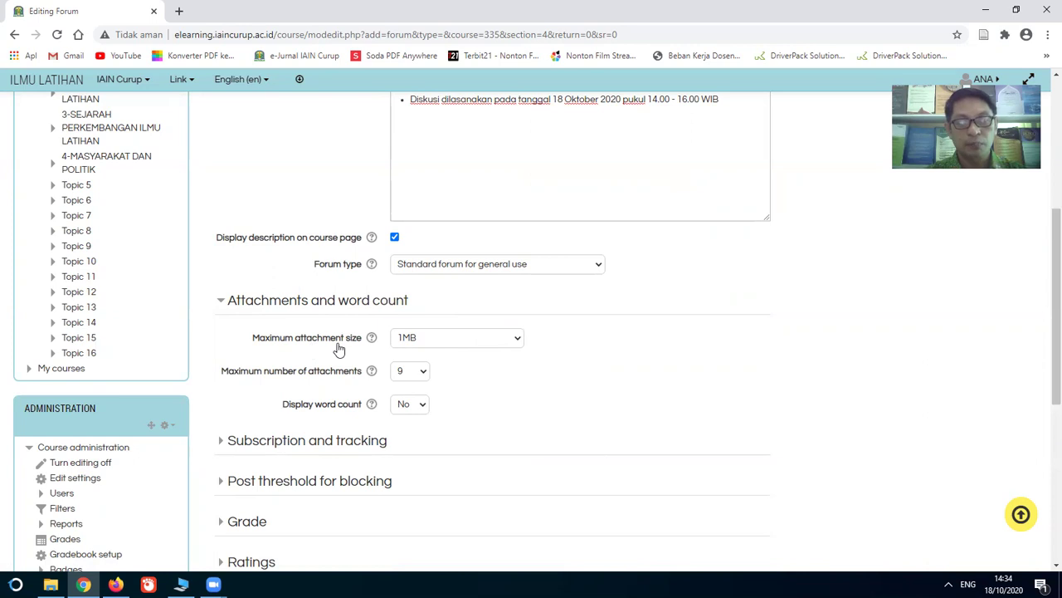
click(519, 340)
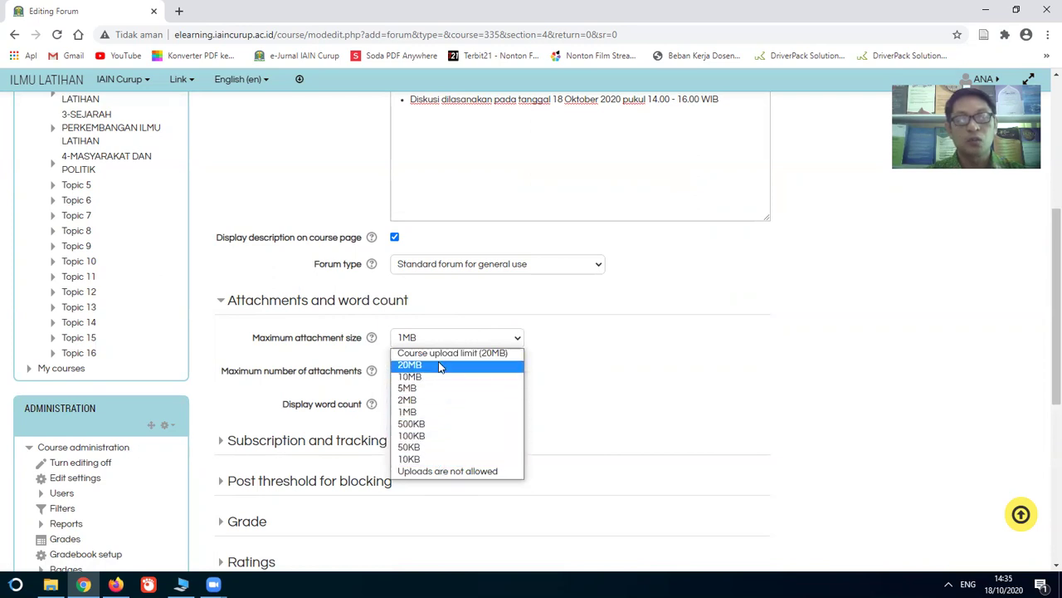
click(427, 413)
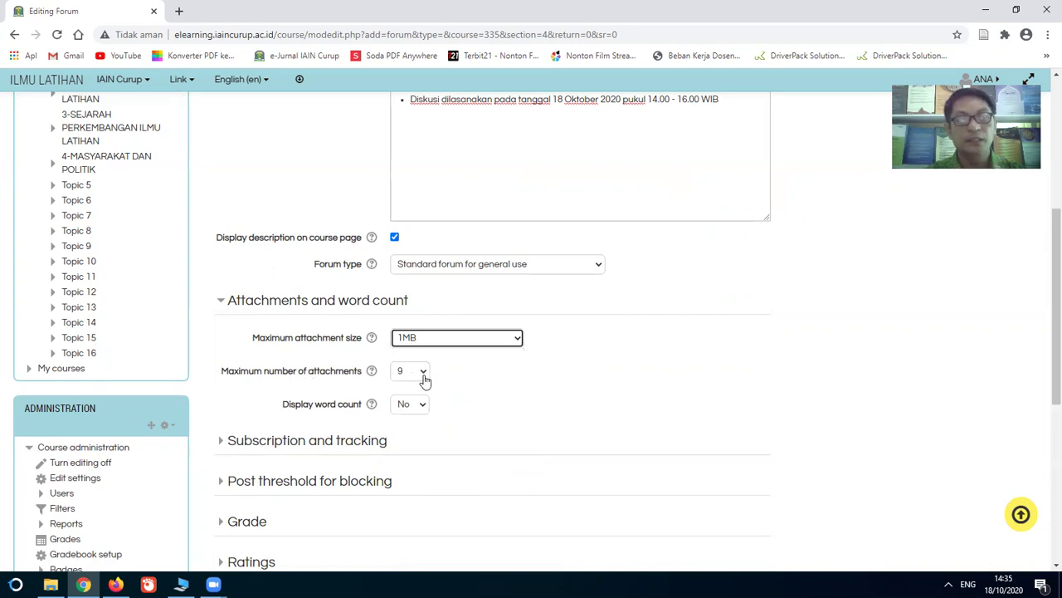
scroll(493, 384, down, 2)
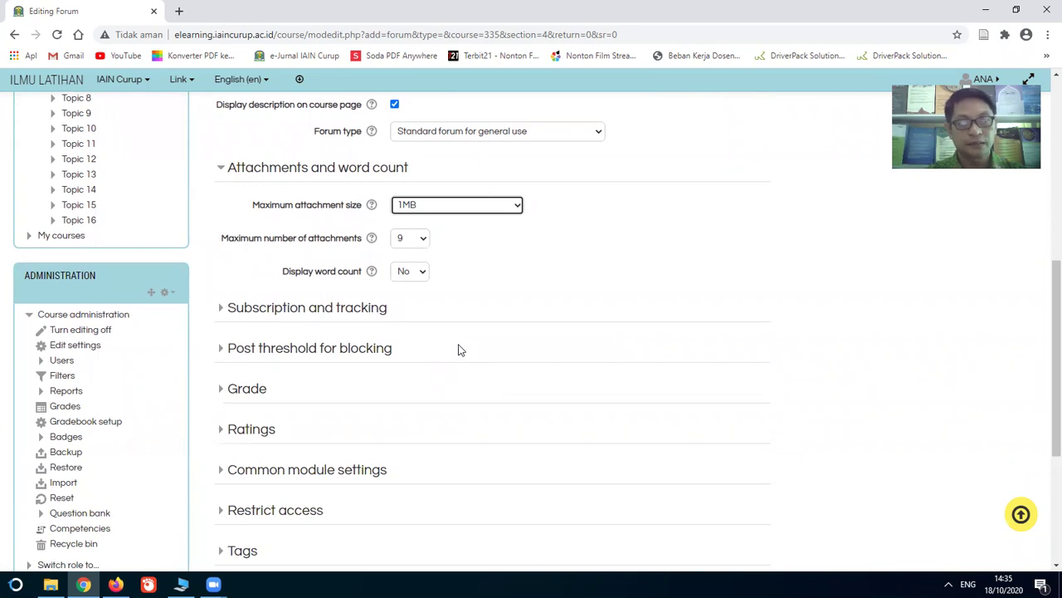
click(220, 310)
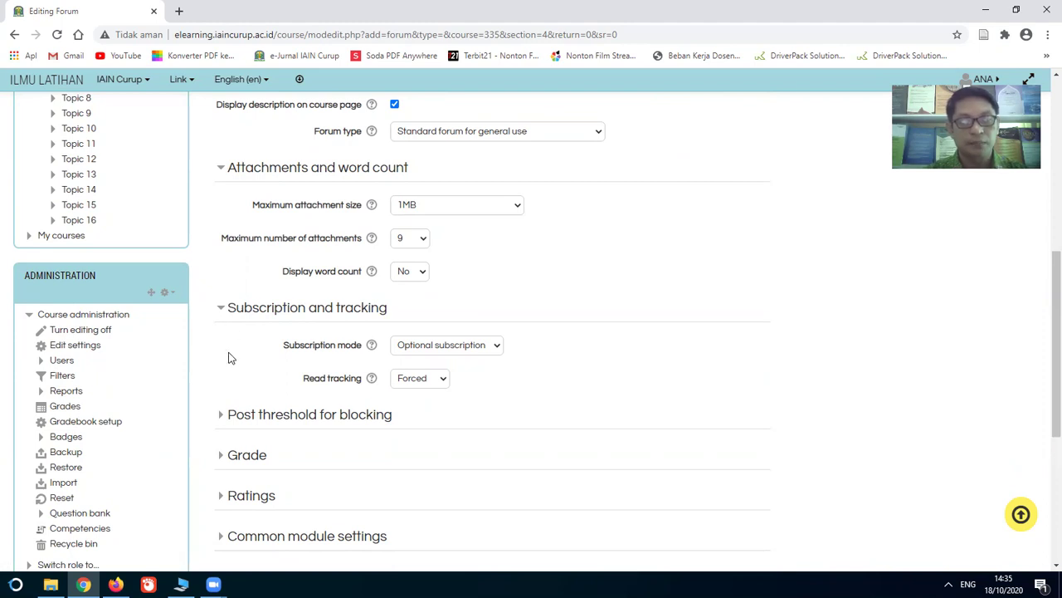
- Add a group access restriction to the forum so that students must belong to group 2020-A
scroll(224, 340, down, 2)
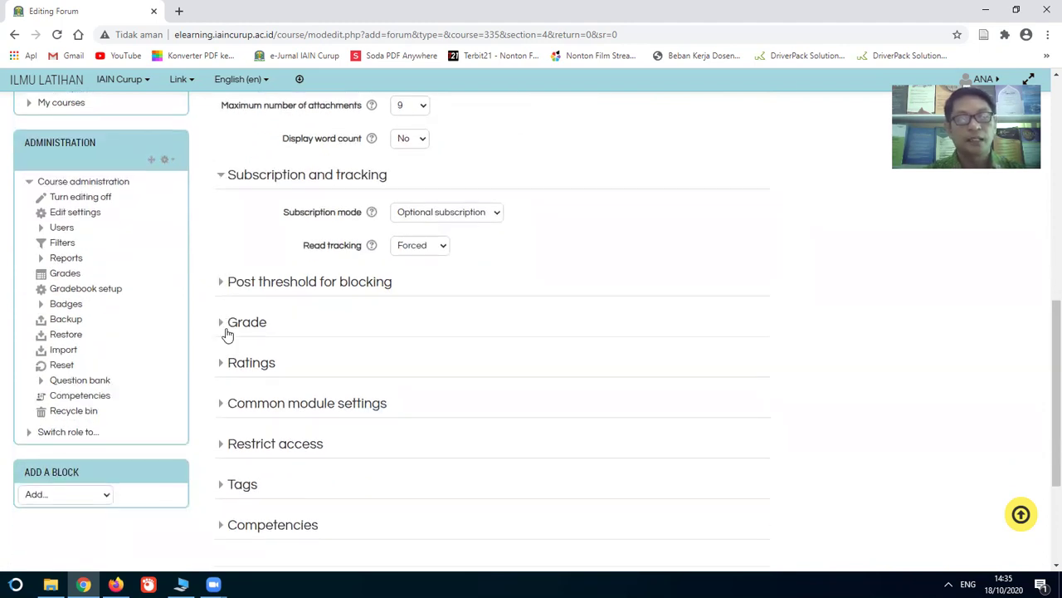
scroll(228, 332, down, 2)
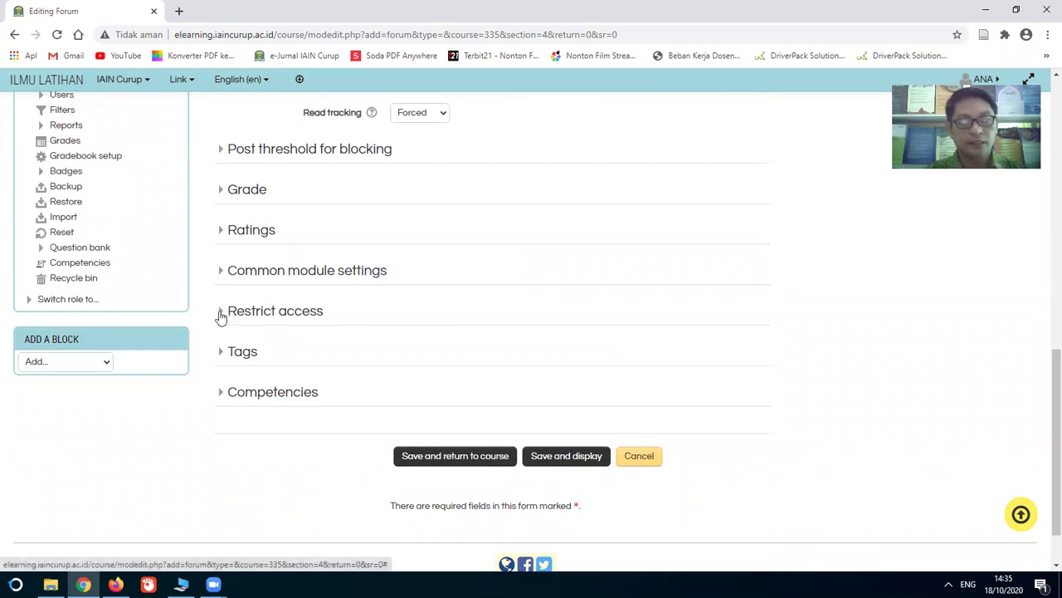
click(221, 314)
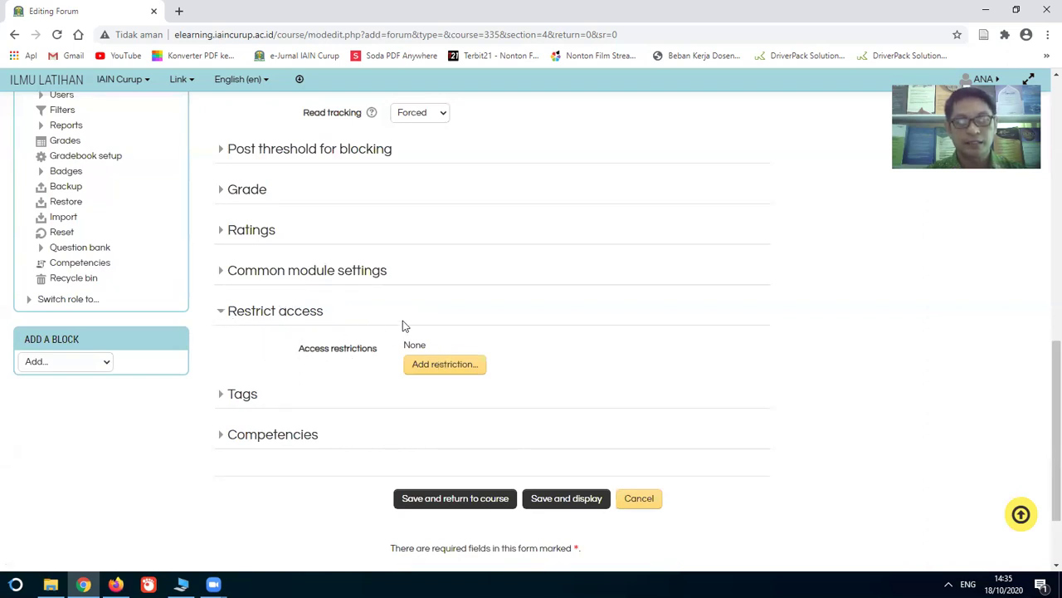
click(446, 366)
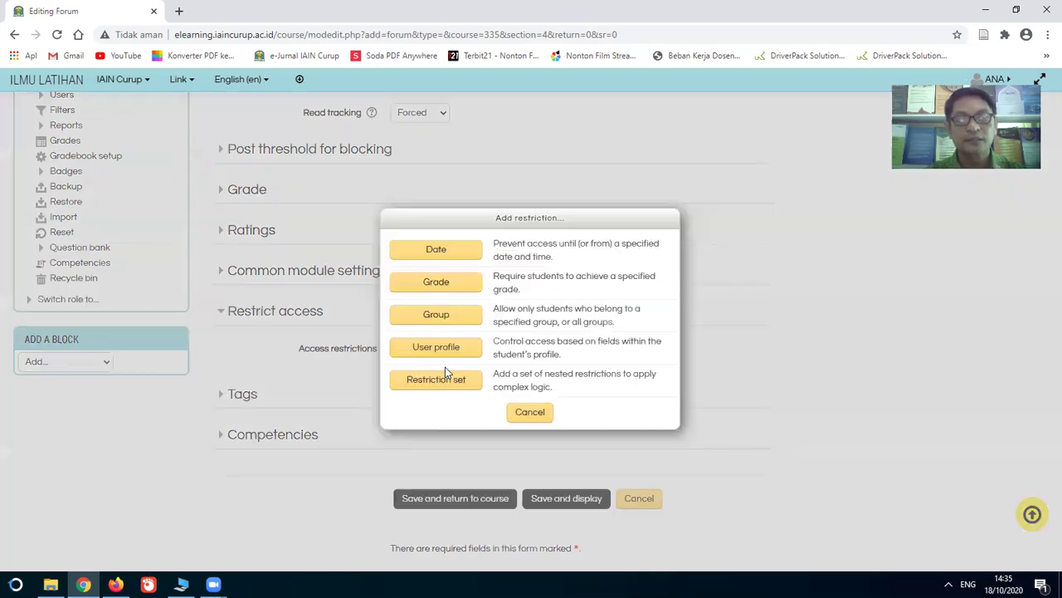
click(436, 321)
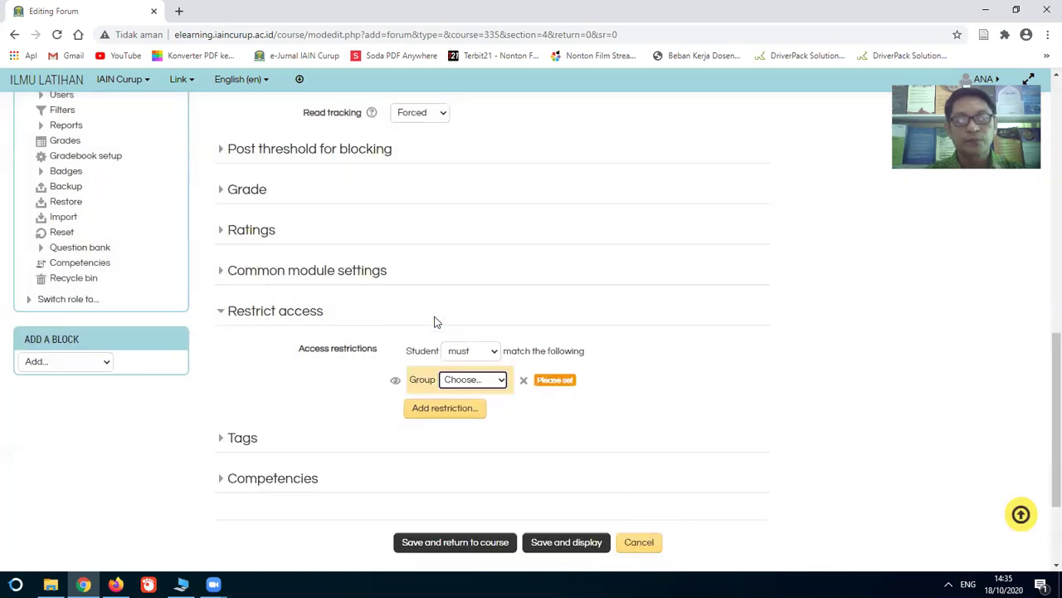
click(501, 382)
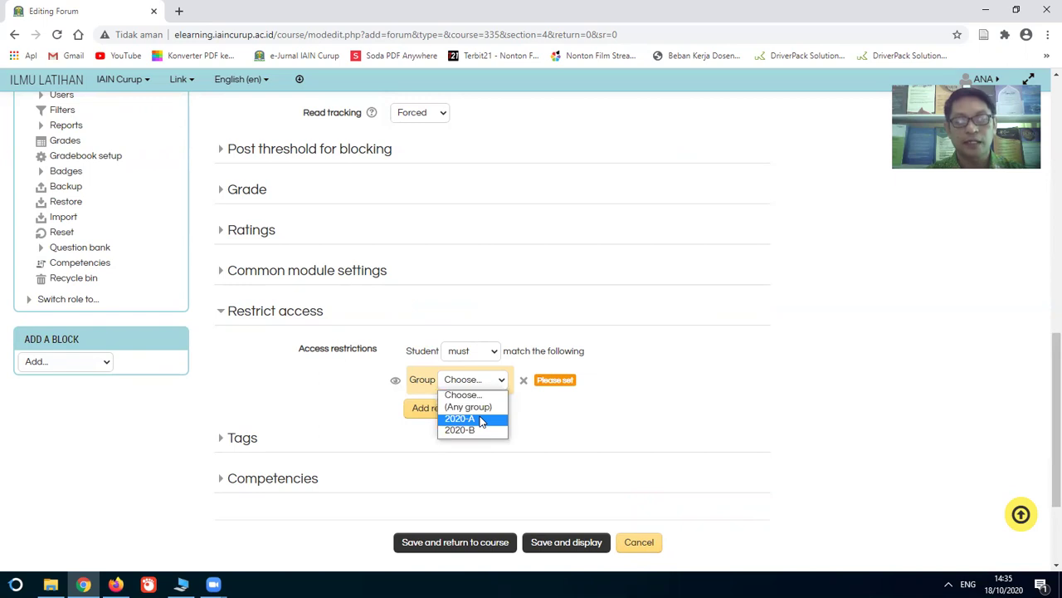
click(481, 419)
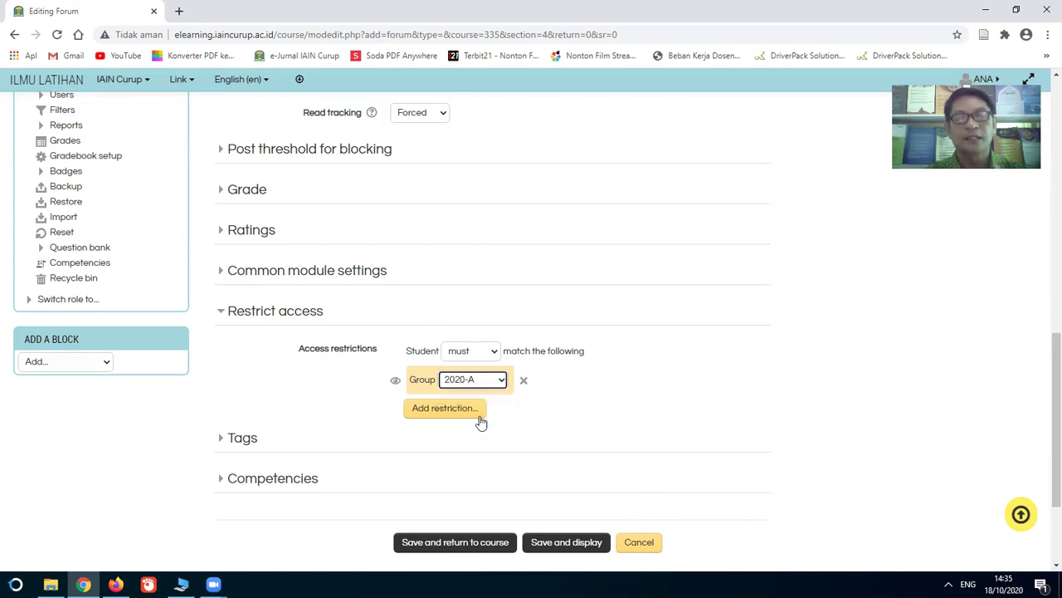
- Review the forum's settings from the description and attachment options through to the access restrictions
scroll(346, 454, down, 2)
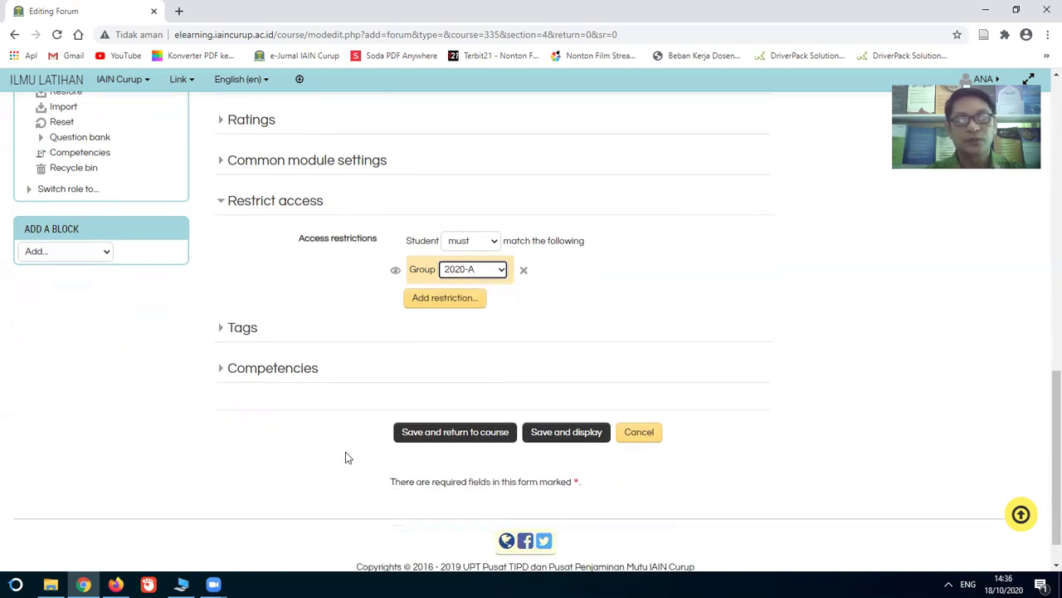
scroll(345, 451, down, 1)
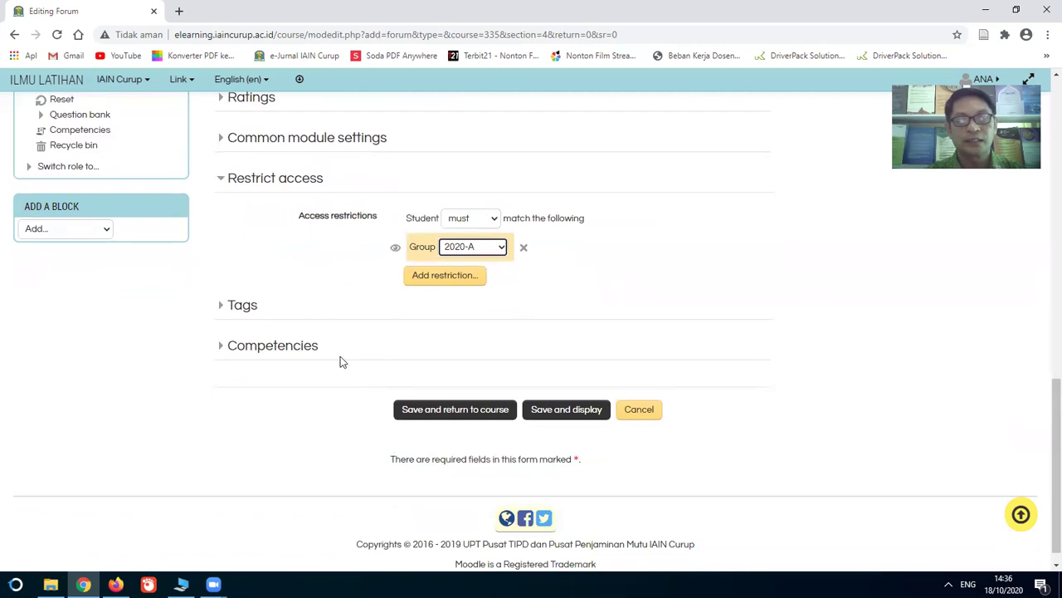
scroll(329, 363, up, 4)
scroll(326, 365, up, 5)
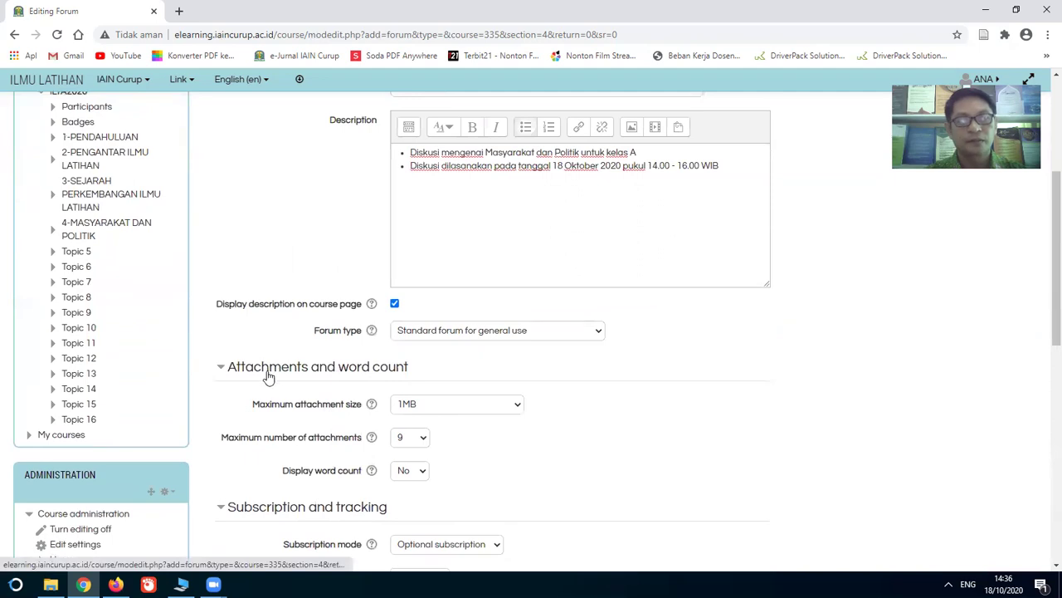
scroll(266, 378, up, 3)
scroll(266, 377, down, 4)
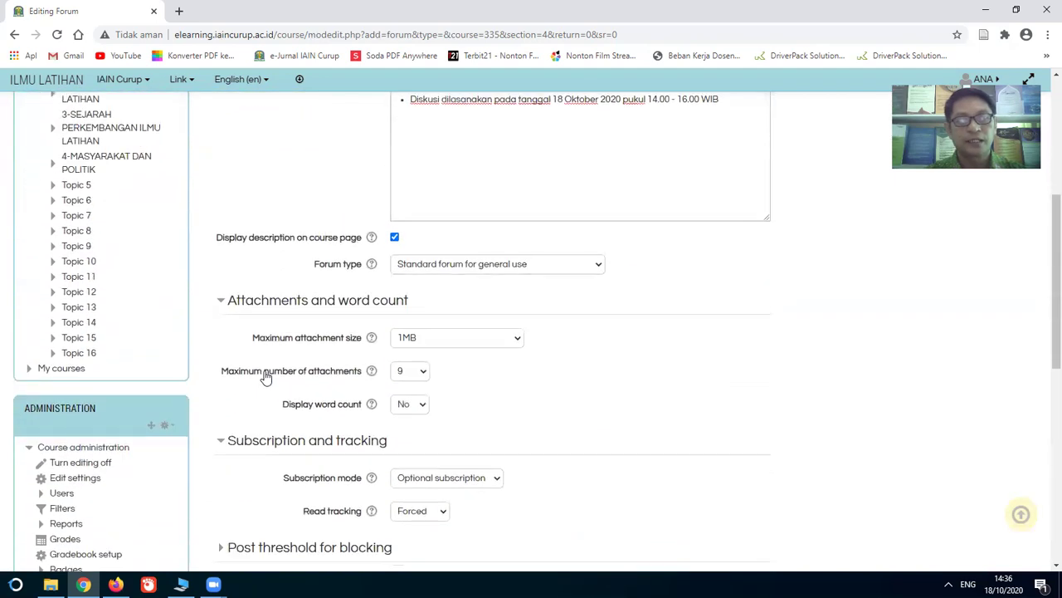
scroll(266, 378, down, 3)
scroll(267, 378, down, 2)
scroll(265, 376, down, 3)
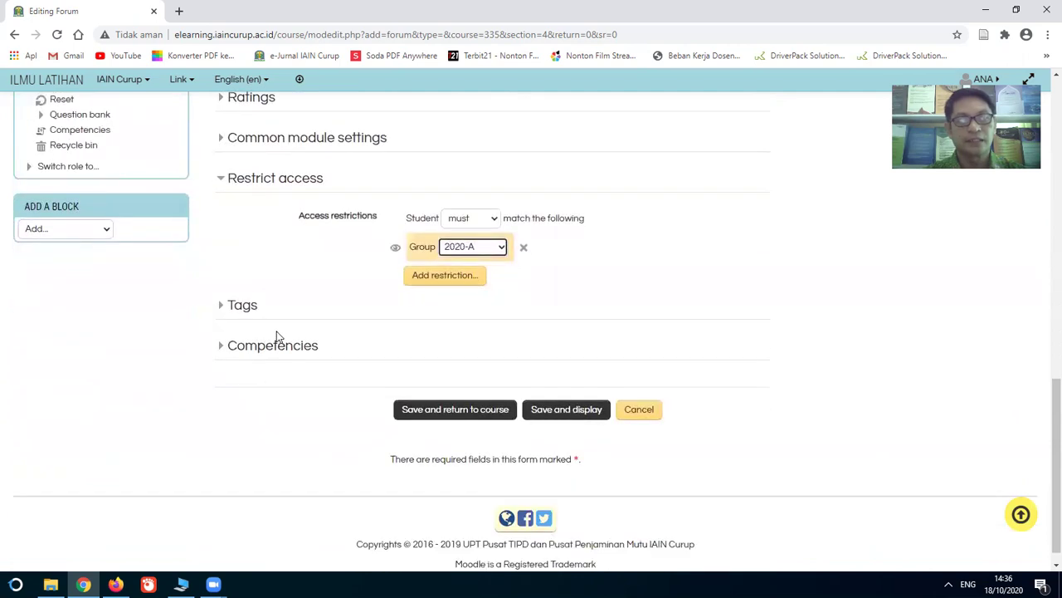
scroll(278, 336, up, 4)
scroll(278, 336, down, 4)
- Save the forum with a return to the course page, and duplicate it in the 4-MASYARAKAT DAN POLITIK section
click(469, 409)
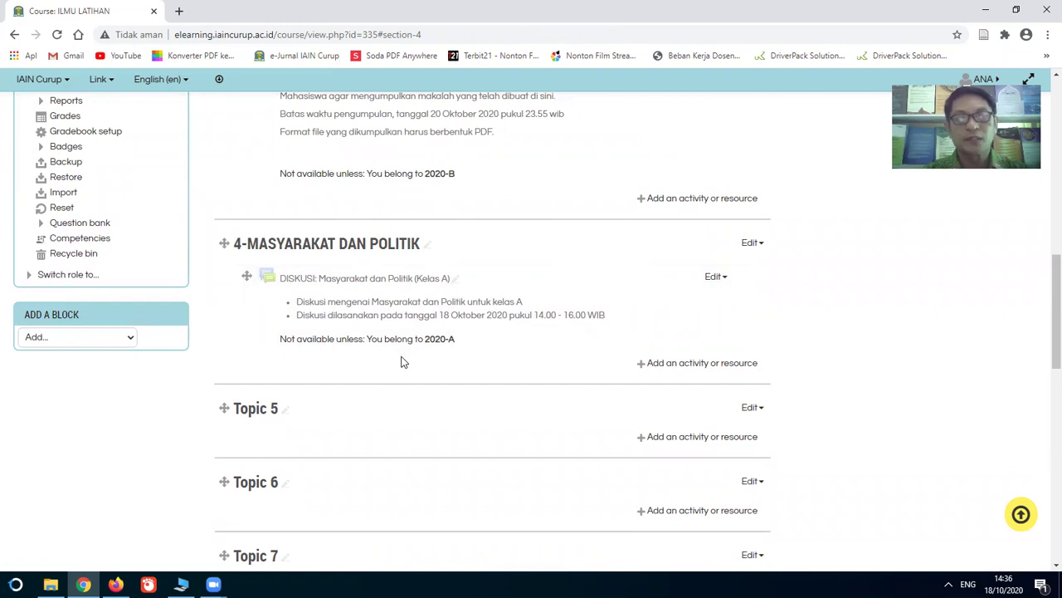
click(726, 278)
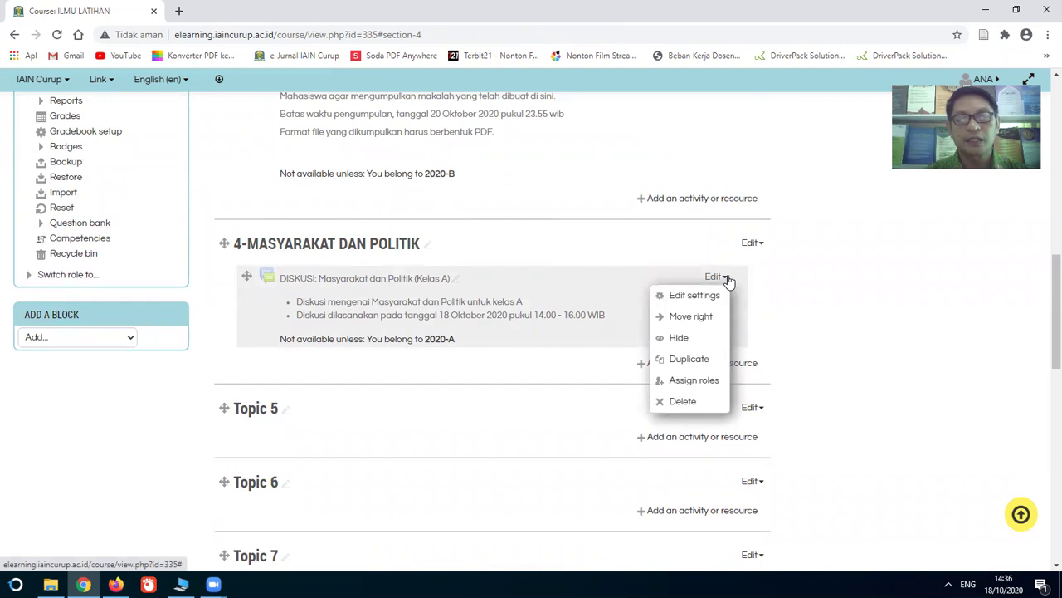
click(699, 361)
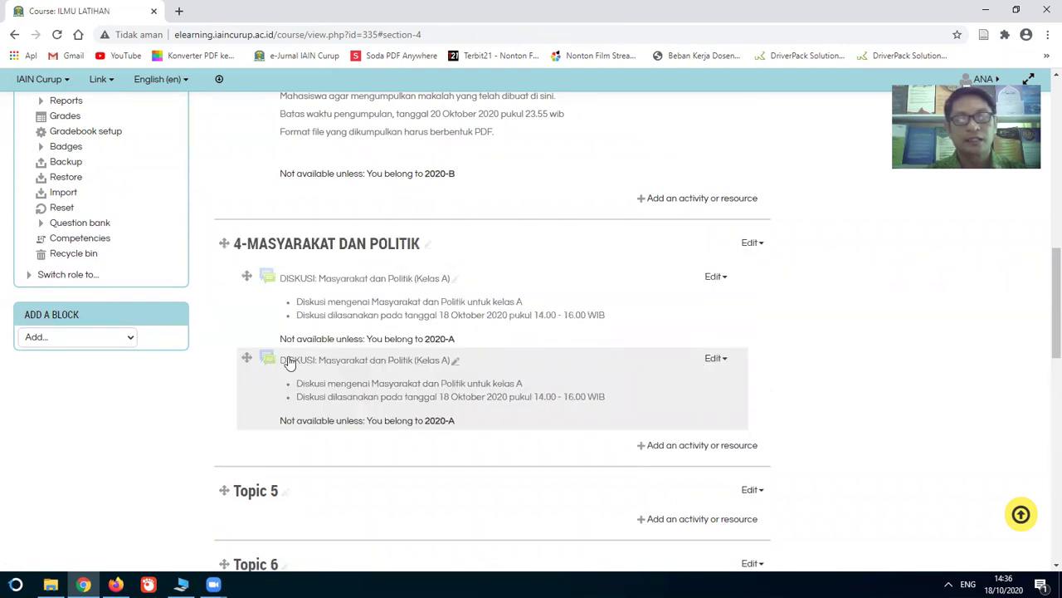
- Open the duplicated forum's settings and rename it "DISKUSI: Masyarakat dan Politik (Kelas B)"
click(718, 361)
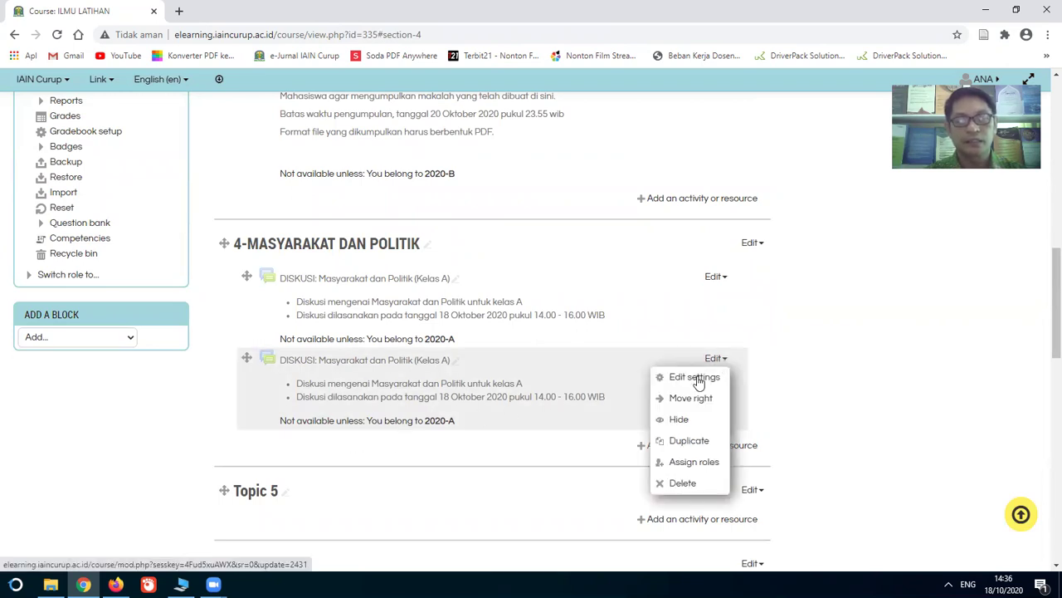
click(698, 378)
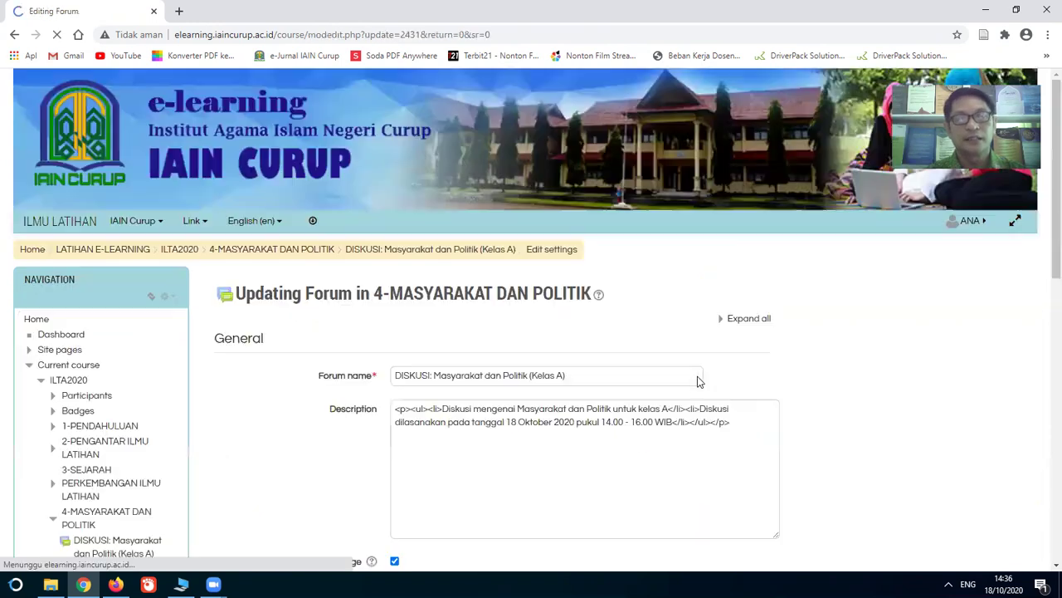
click(561, 376)
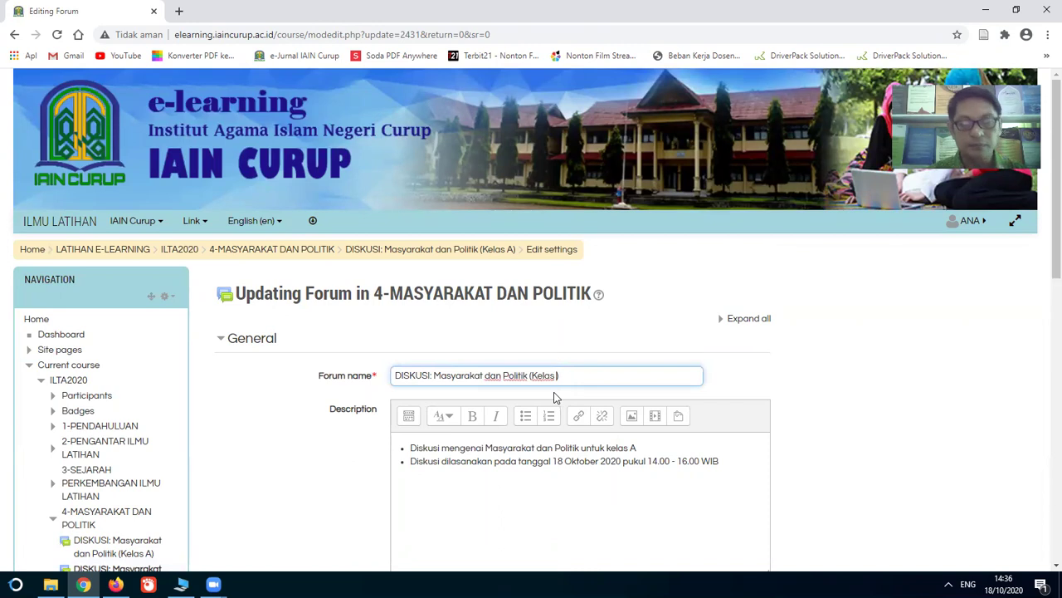
- Update the duplicated forum's description to refer to kelas B and the date 19 Oktober 2020
click(641, 448)
key(BackSpace)
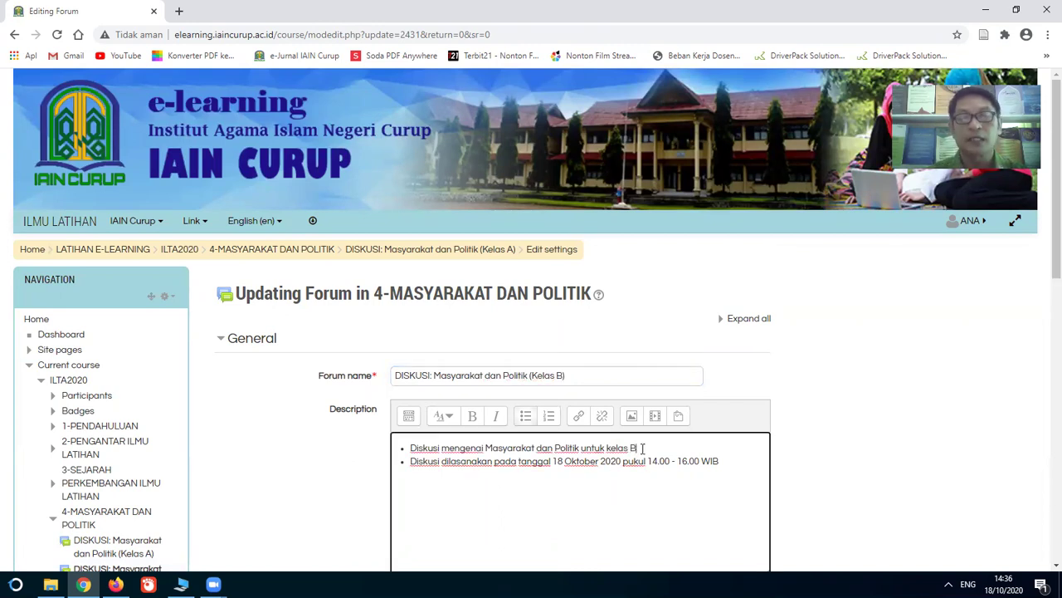
click(562, 462)
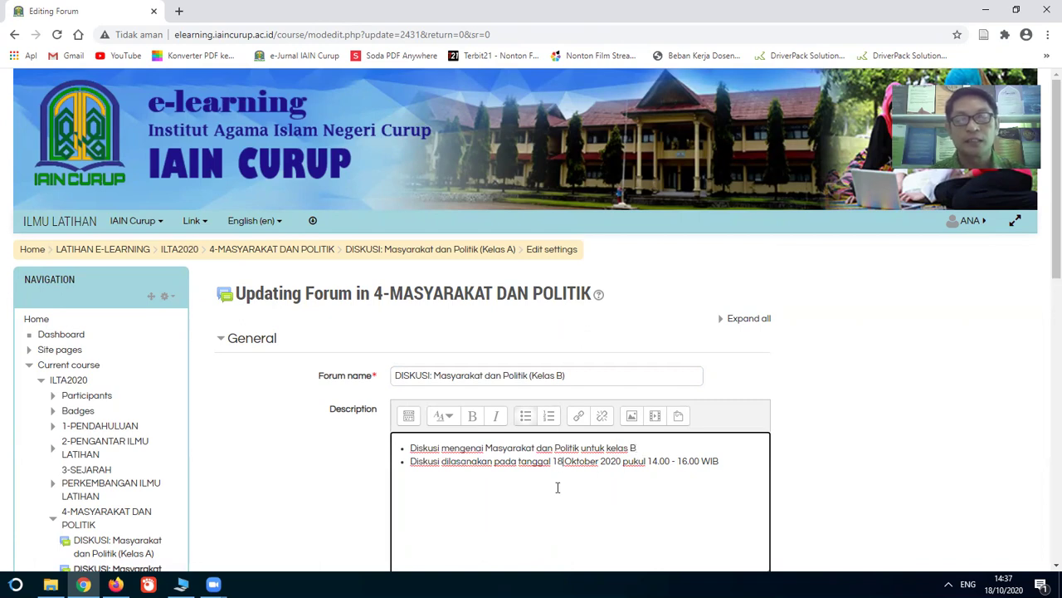
key(BackSpace)
text(9)
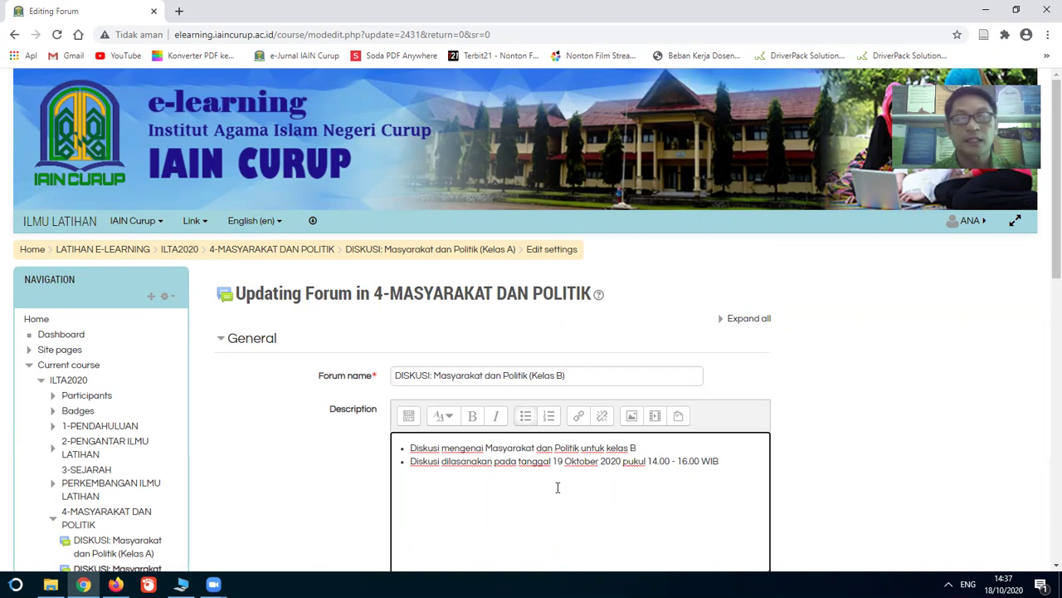
- Change the forum's group access restriction to 2020-B and save with a return to the course page
scroll(544, 483, down, 3)
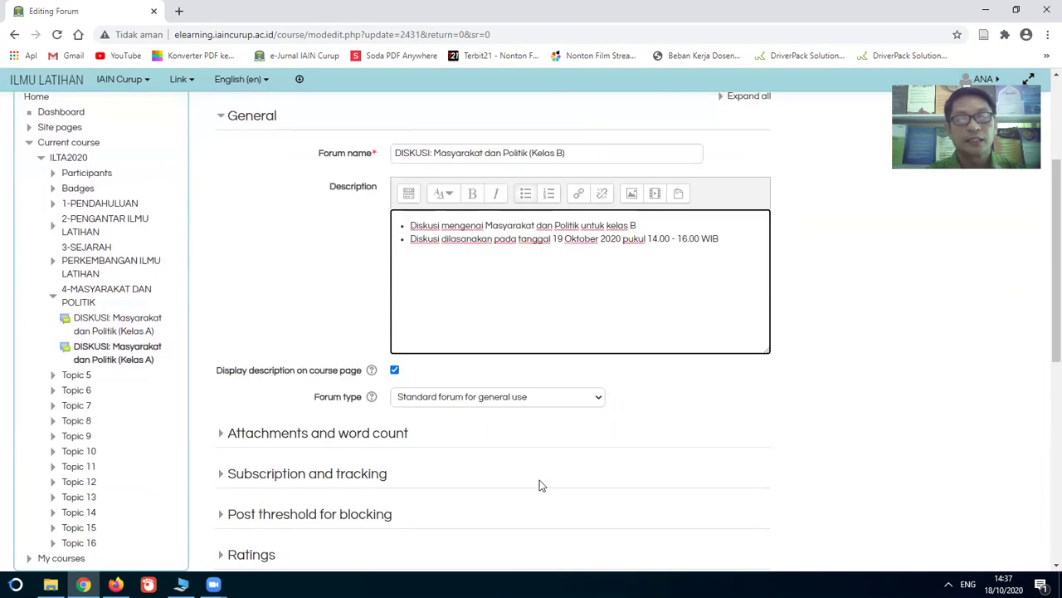
scroll(539, 480, down, 2)
scroll(539, 481, down, 3)
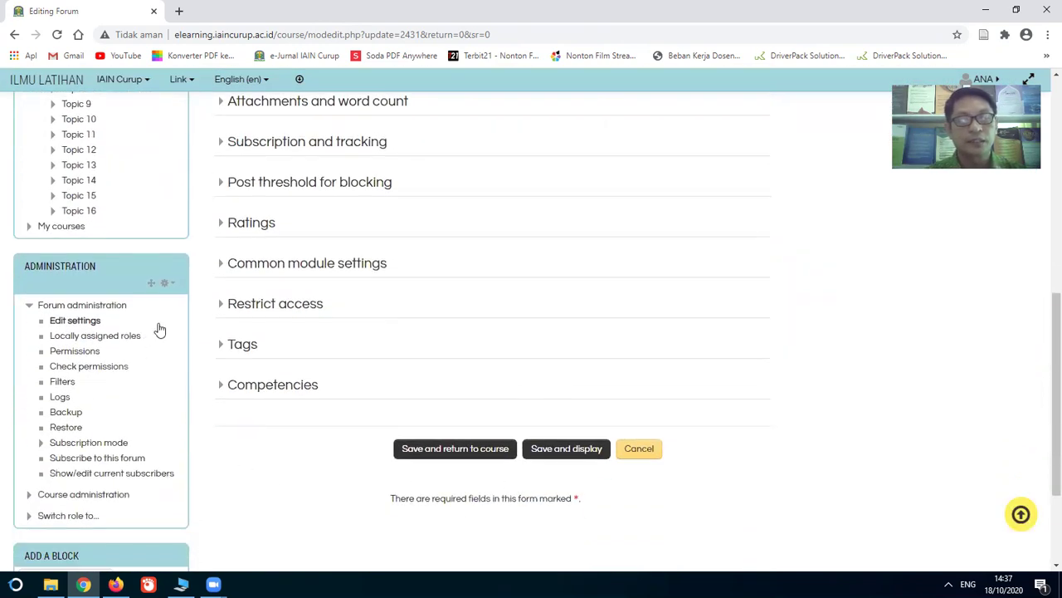
click(222, 305)
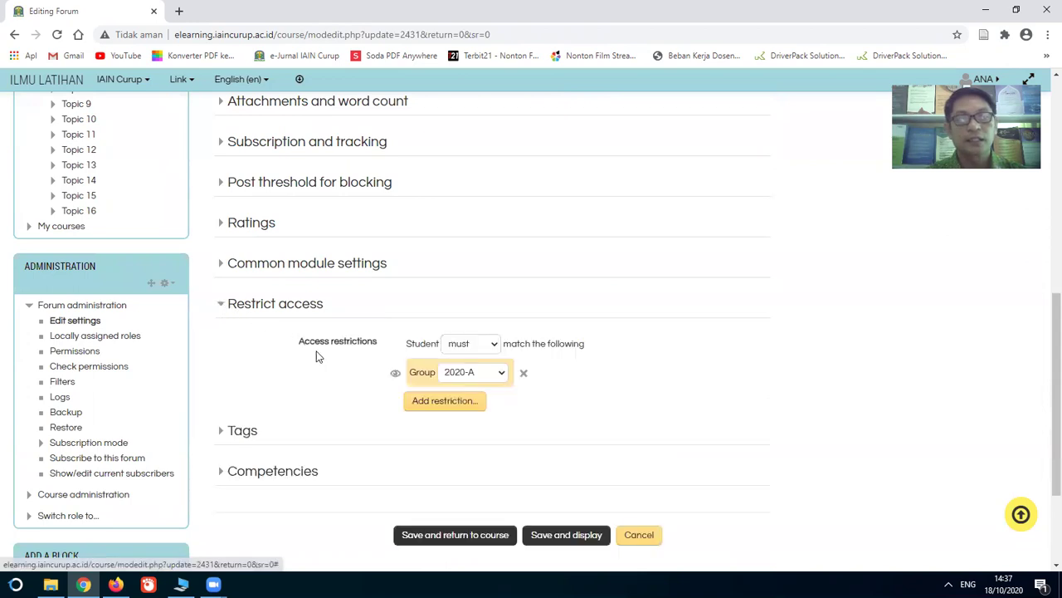
click(501, 377)
click(472, 423)
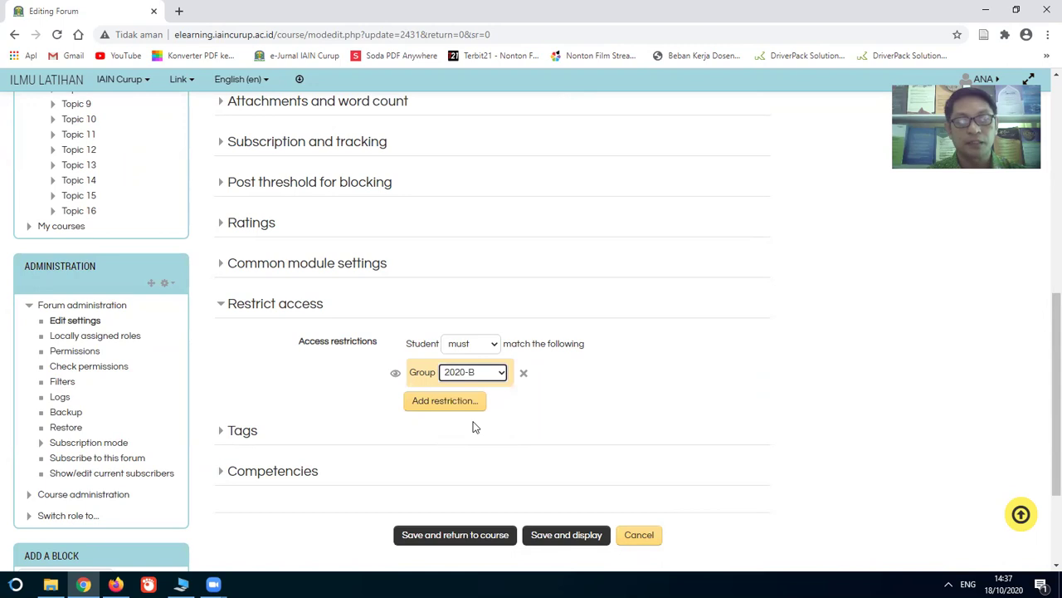
click(478, 539)
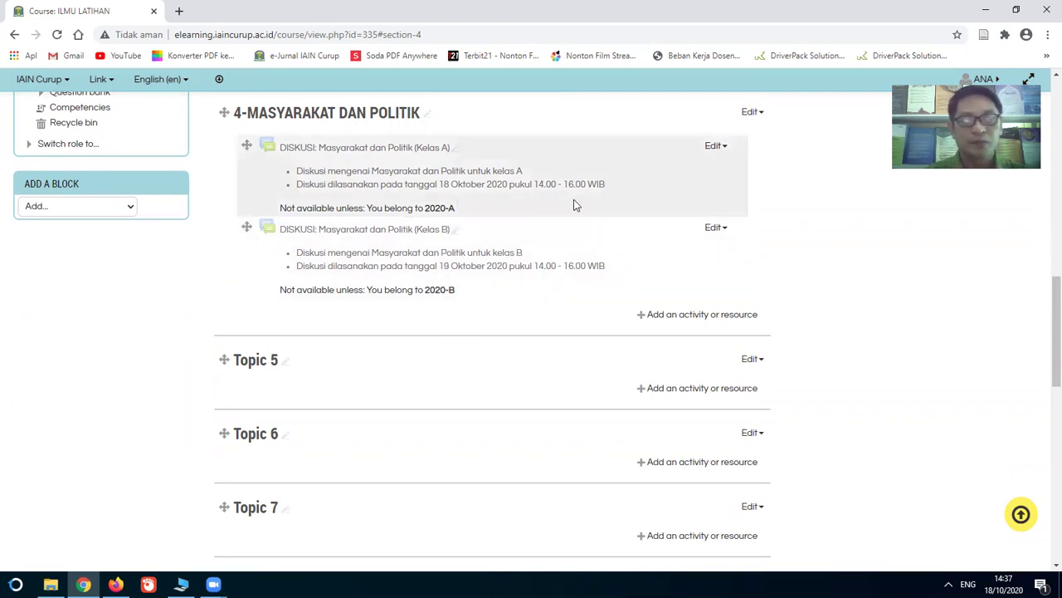
- Start a new discussion topic in the Kelas A forum with the subject "Politik dan Perempuan"
click(339, 152)
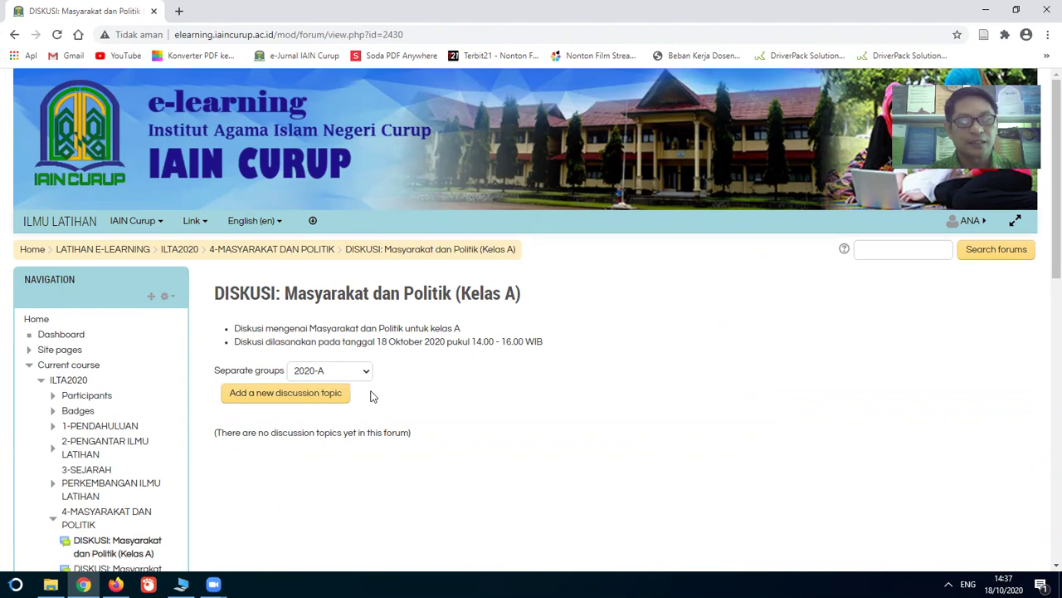
click(284, 393)
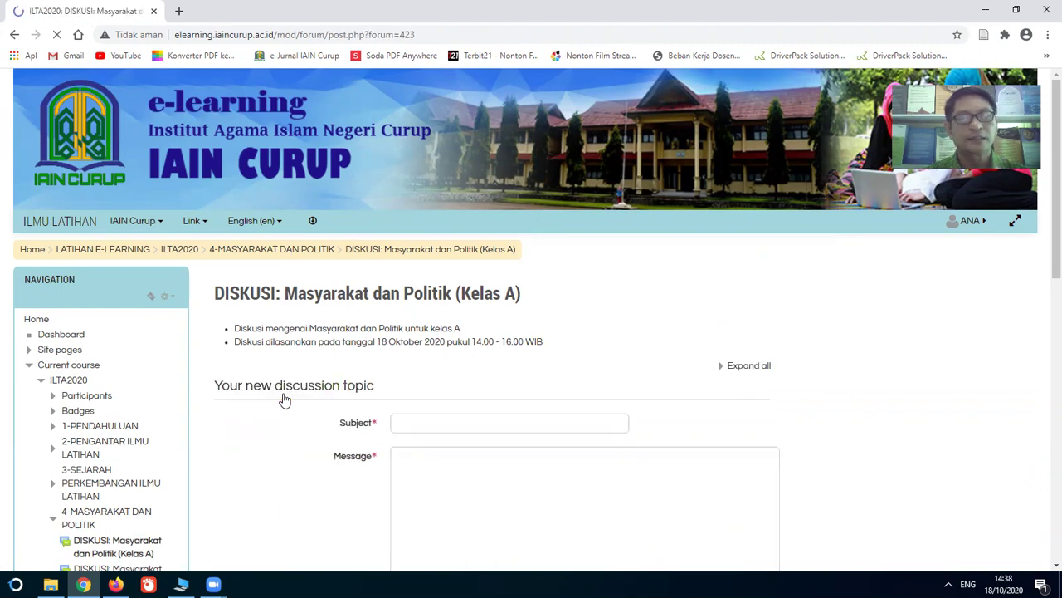
scroll(482, 316, down, 2)
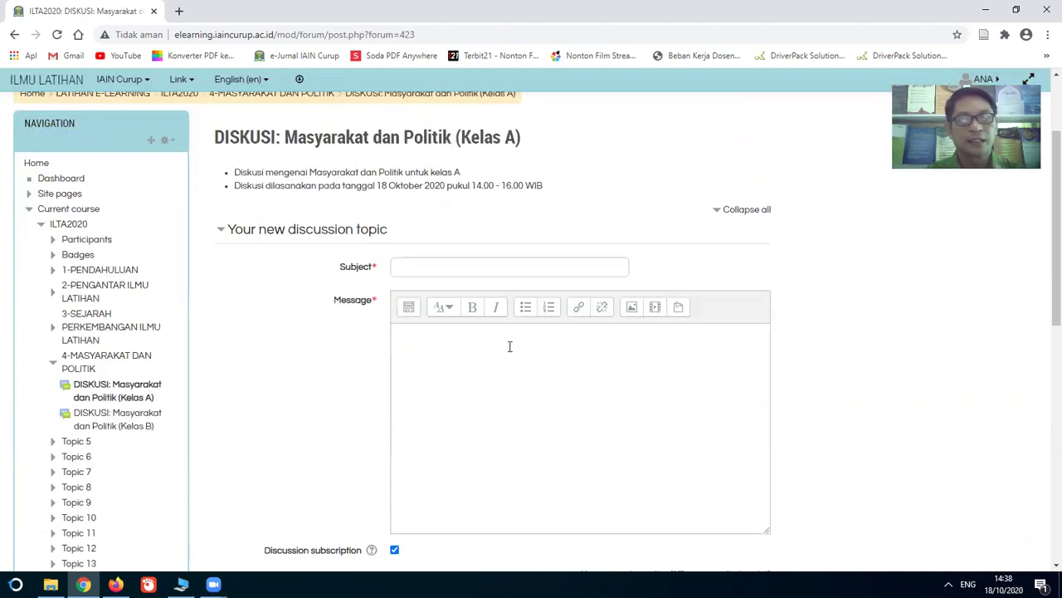
click(438, 268)
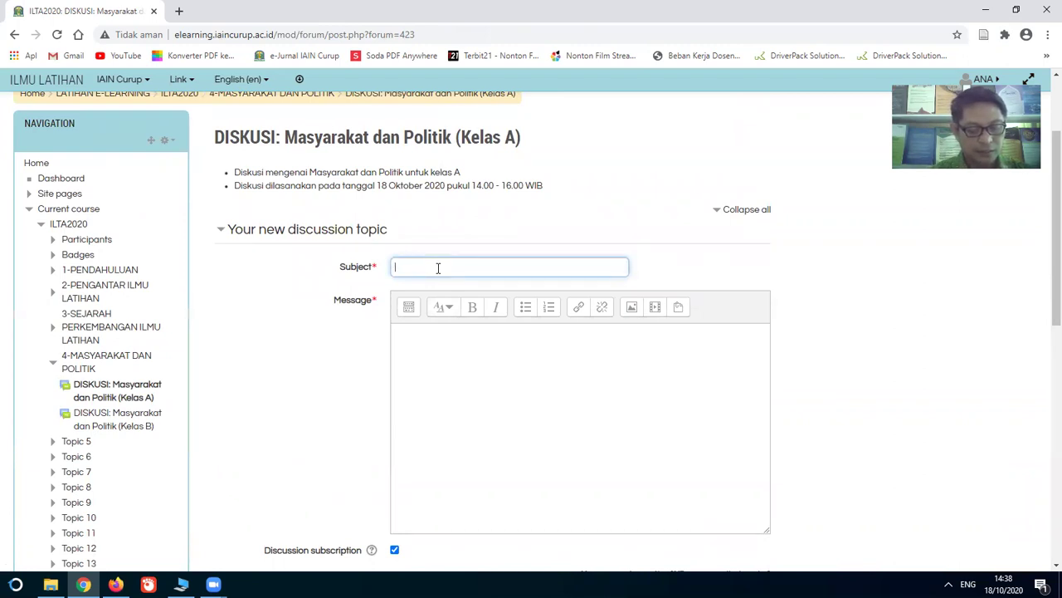
text(Politik dan)
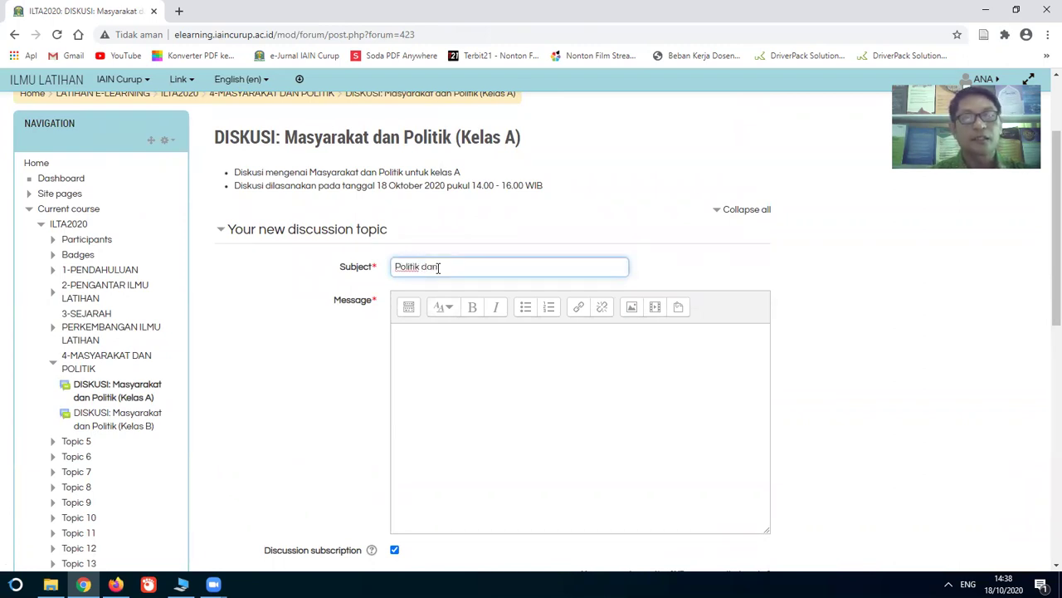
text( Peemp)
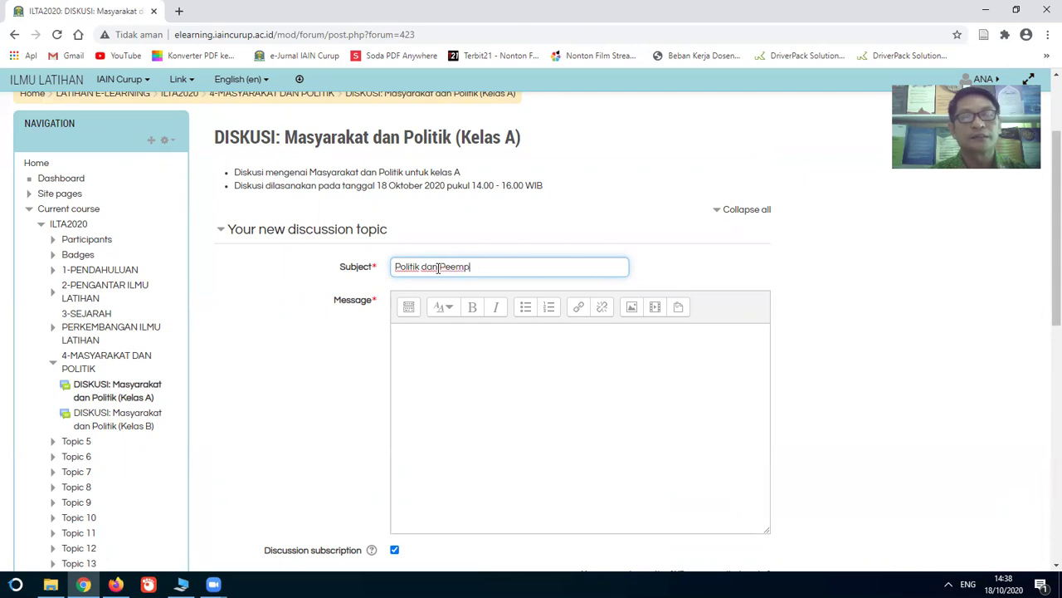
text(epem)
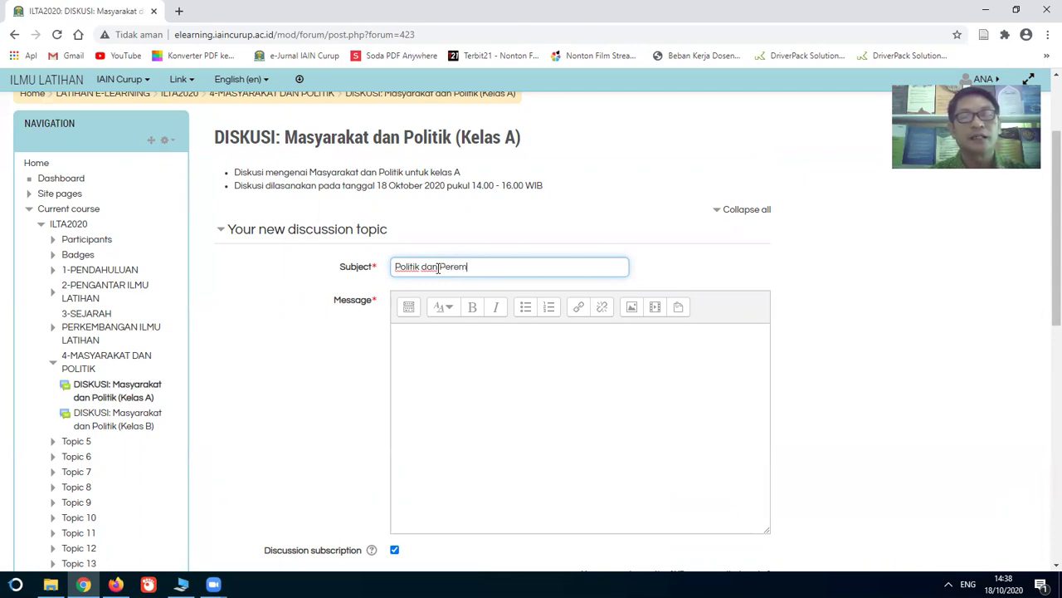
text(pauan)
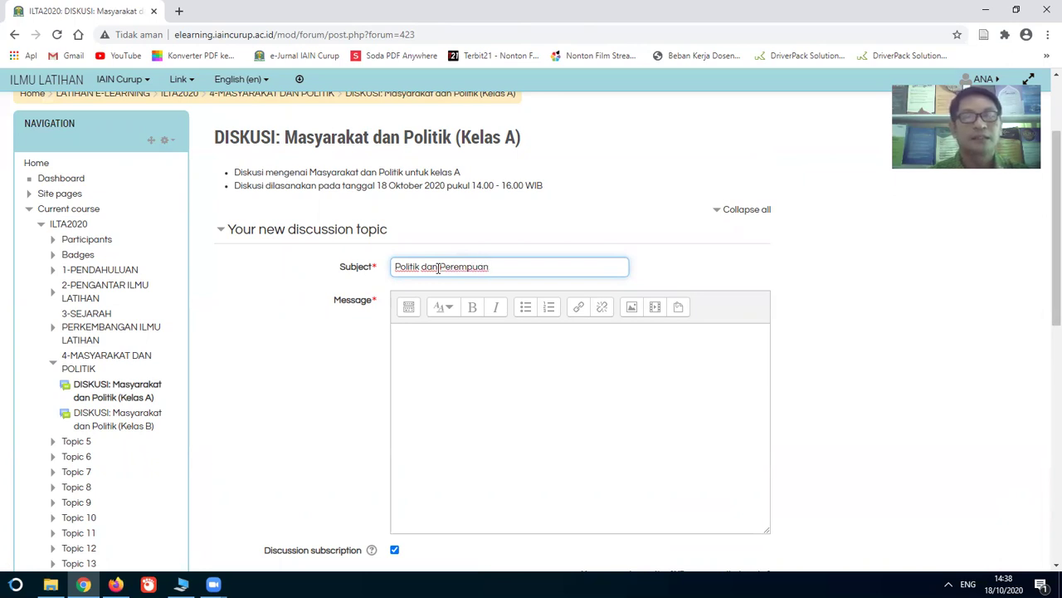
- Write the topic's message: "Bagaimana pendapat saudara tentang peran politik perempuan di Indonesia? Dan bagaimana perempuan harus bersikap terhadapa perpolitikan di Indonesia?"
click(429, 346)
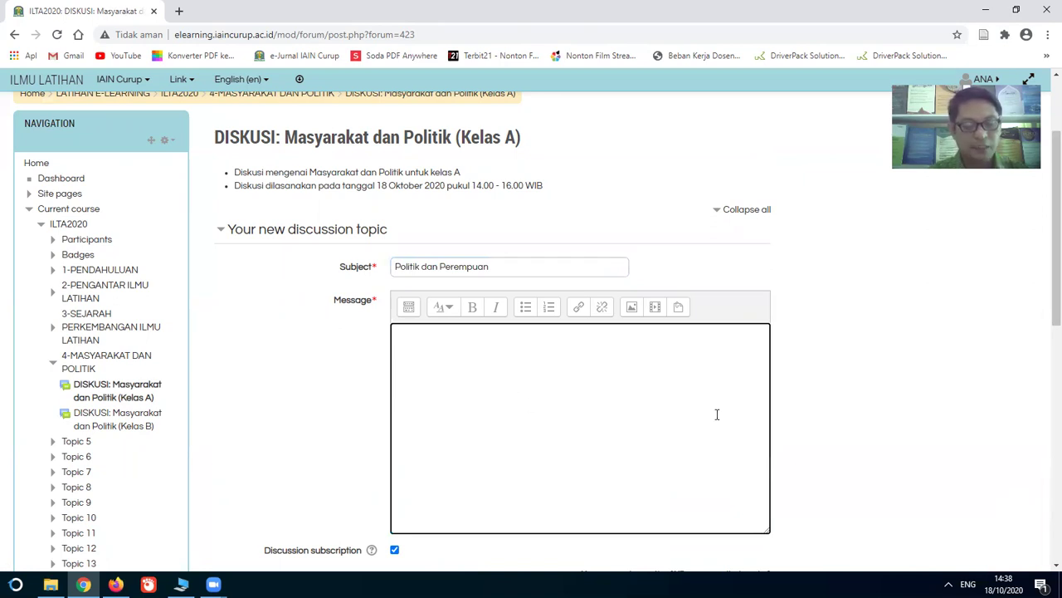
text(Bagaimana pendapat sa)
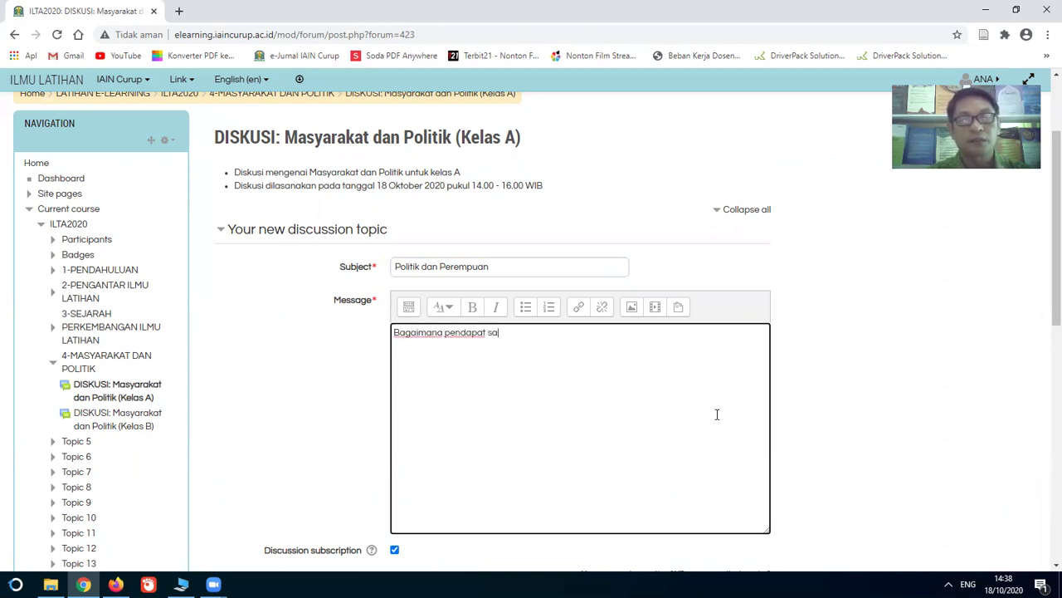
text(udara tentang p)
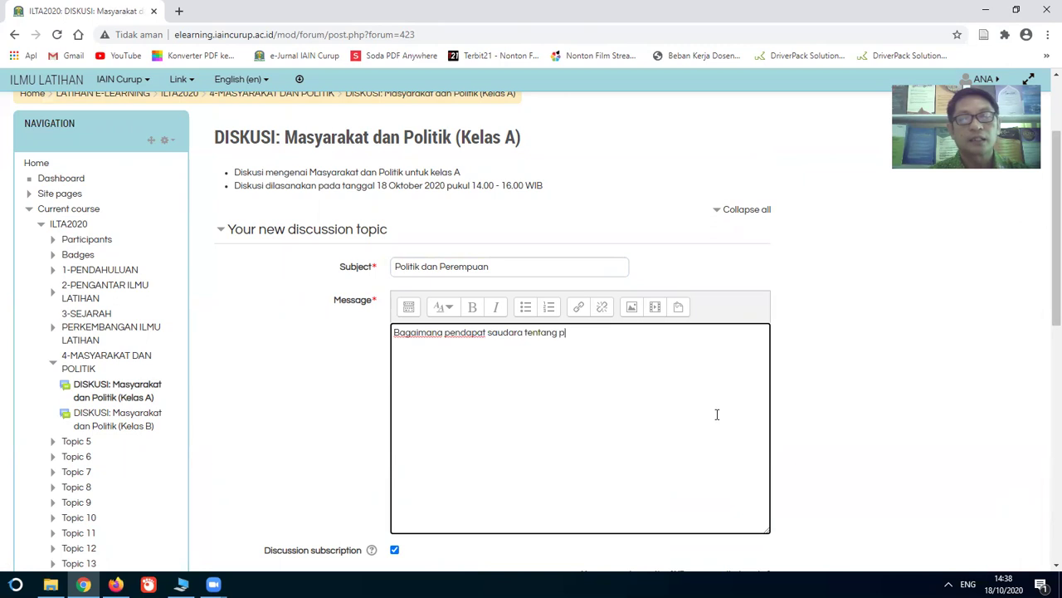
text(eran politik p)
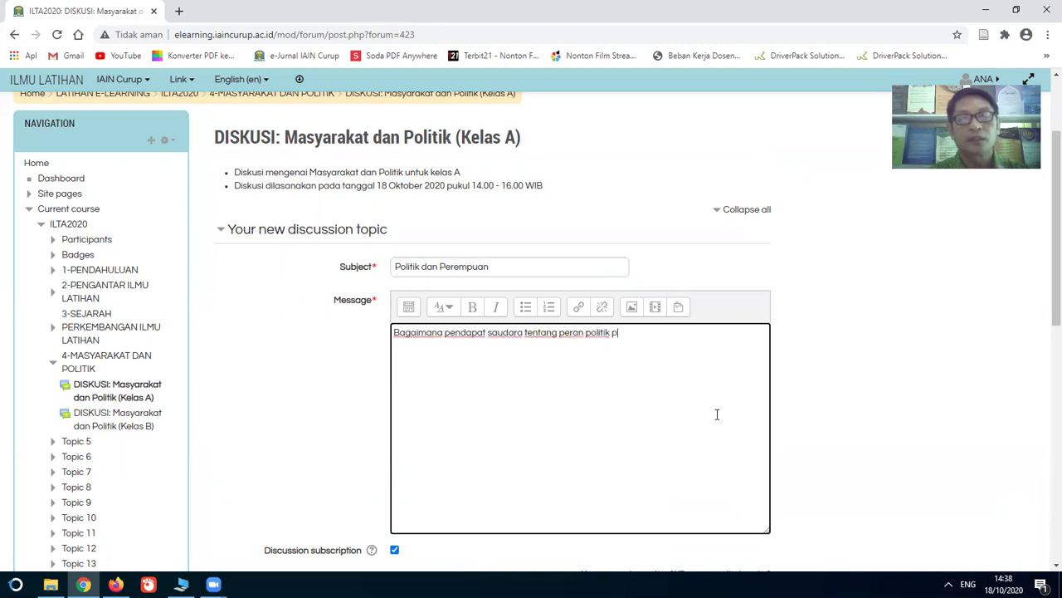
text(erempuan di Indonesia? Dan bagaimana)
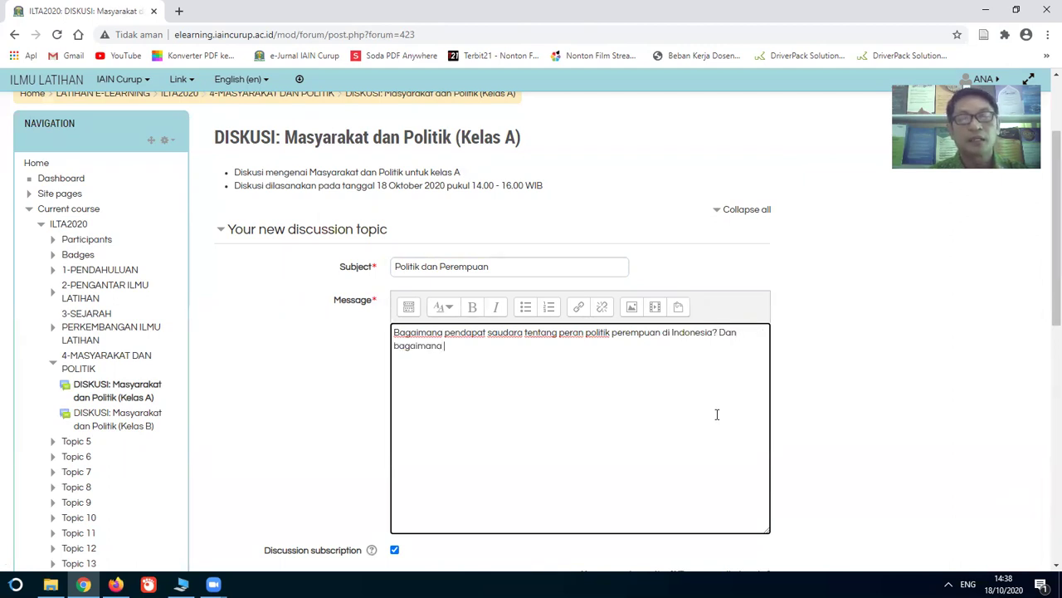
text( perempuan )
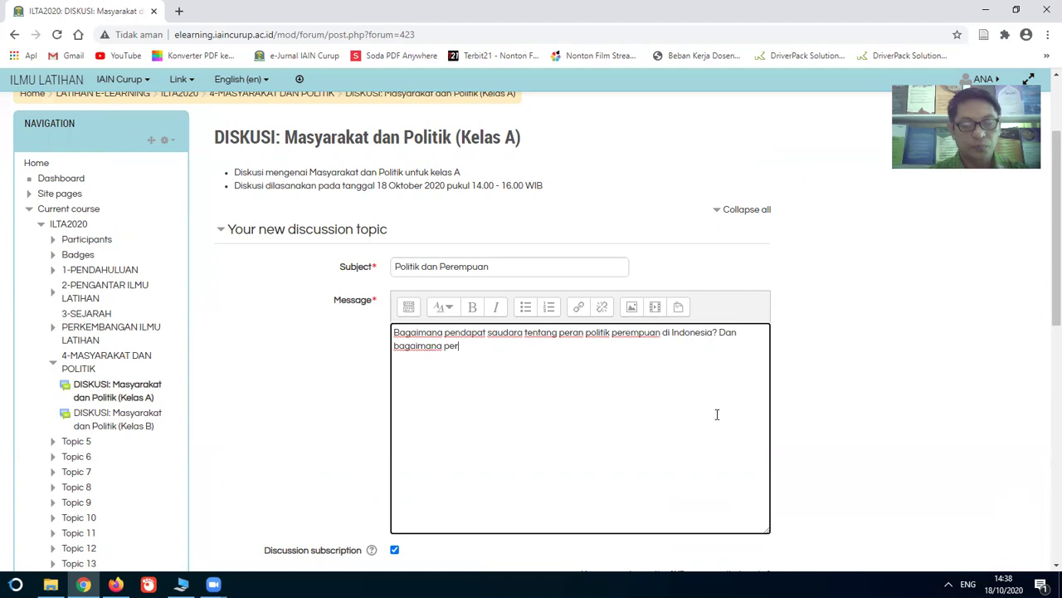
text(harus b)
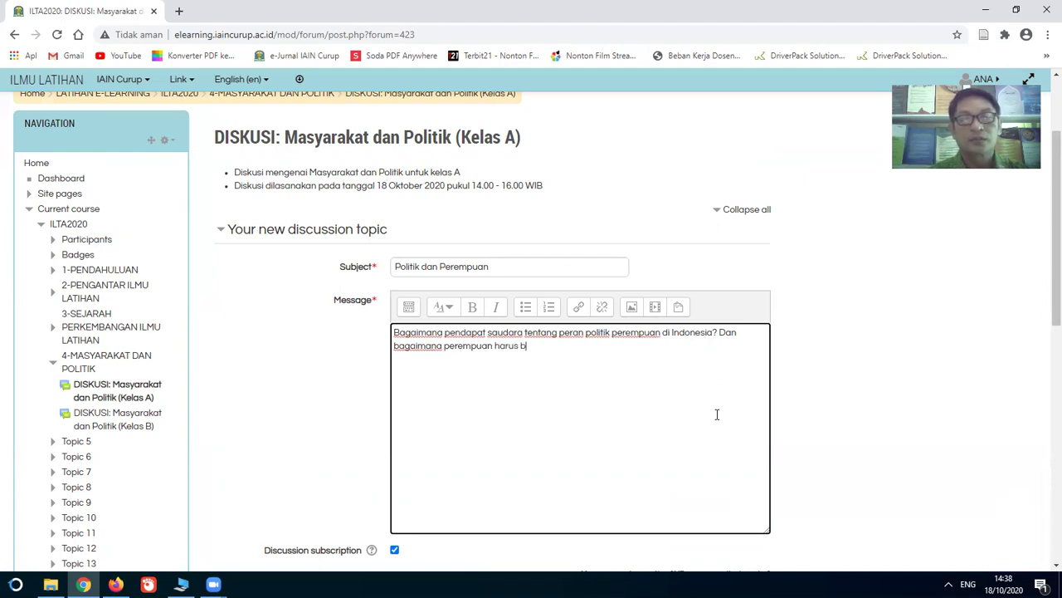
text(ersikap terhaadapa perpolitikan di Indonesia?)
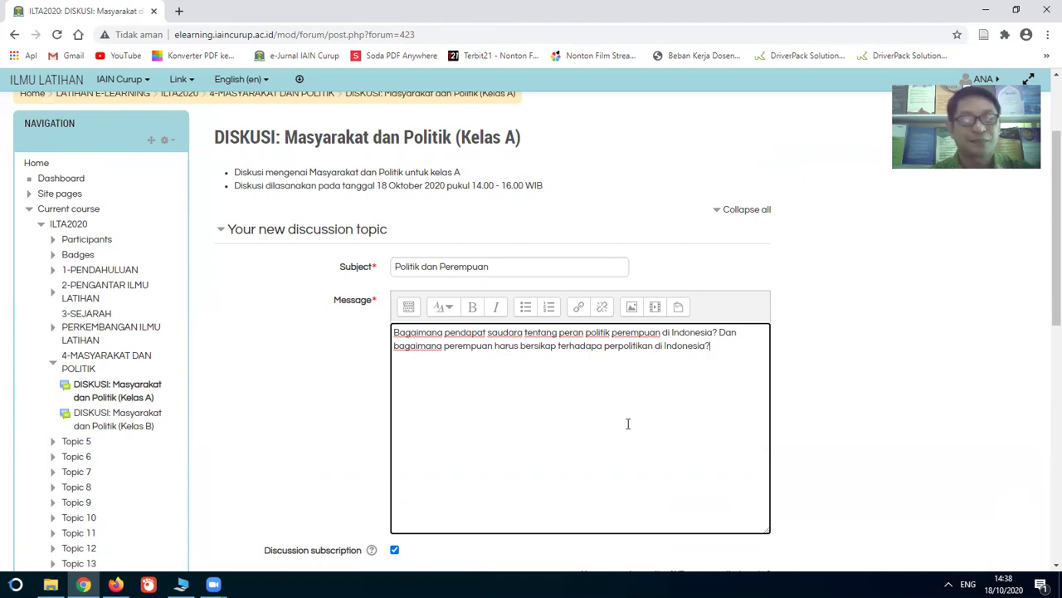
- Enable the topic's display start and end dates, with the start hour at 14 and the end hour at 16
scroll(348, 378, down, 3)
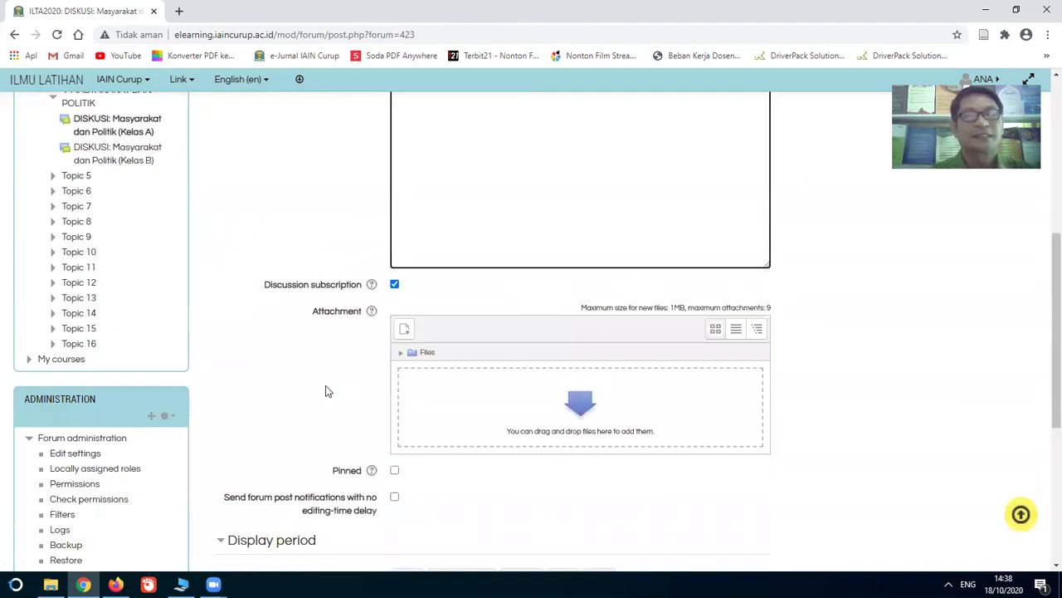
scroll(341, 373, down, 2)
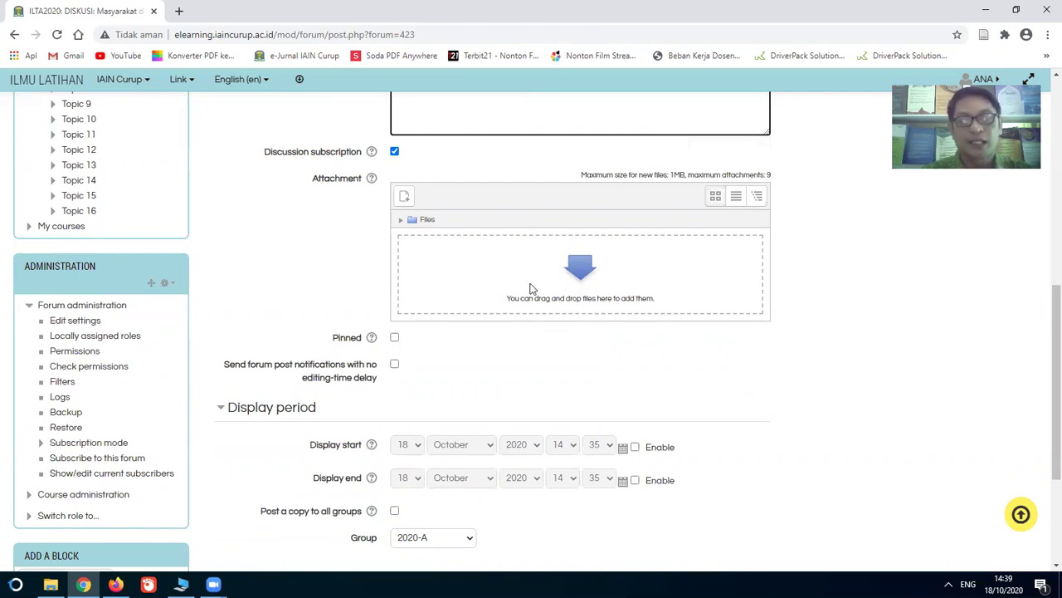
scroll(536, 274, down, 3)
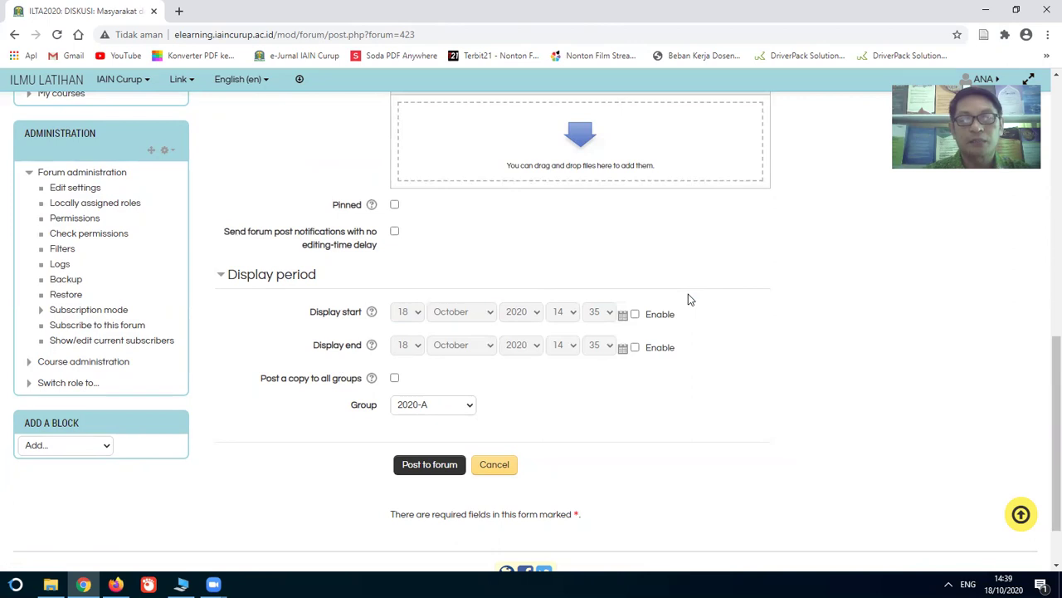
click(636, 314)
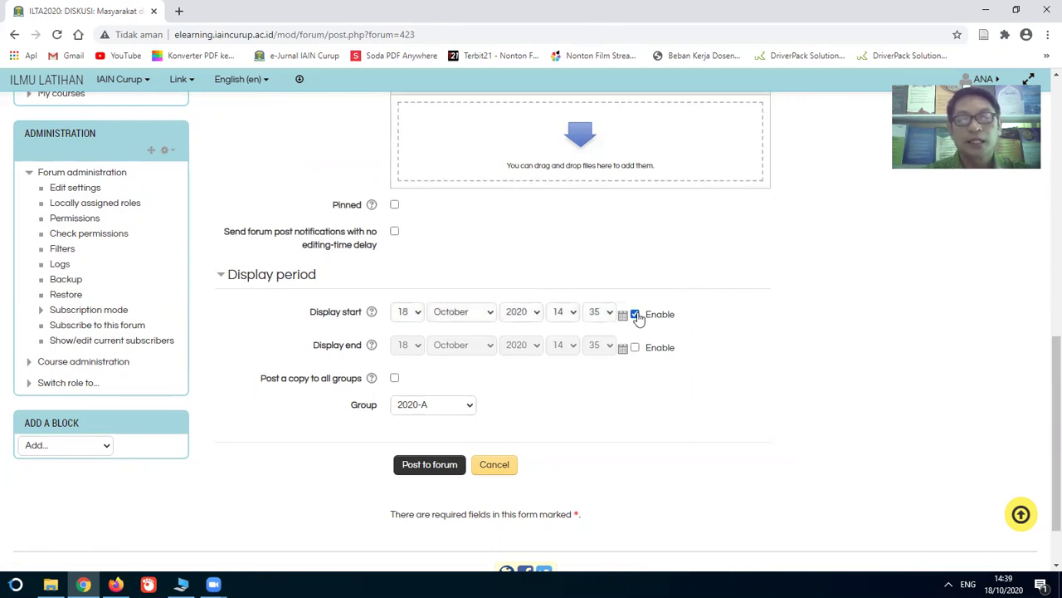
click(573, 313)
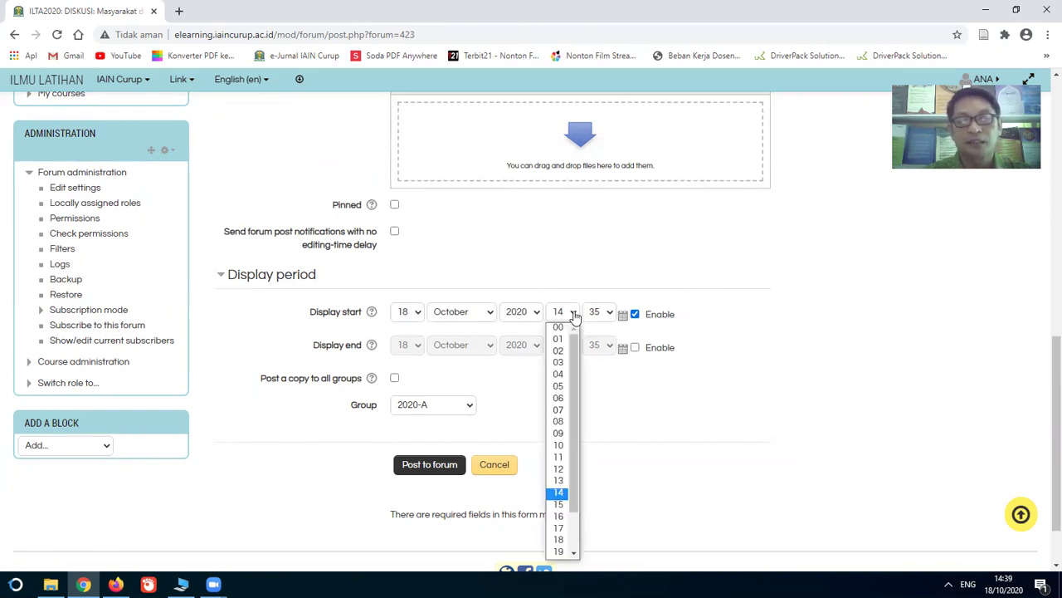
click(560, 495)
click(635, 349)
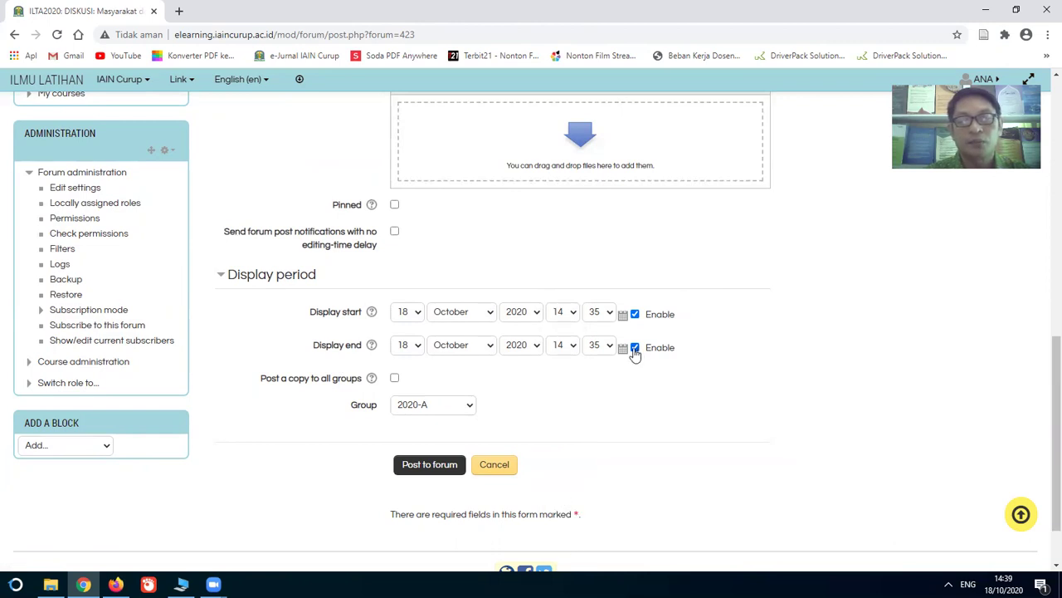
click(571, 347)
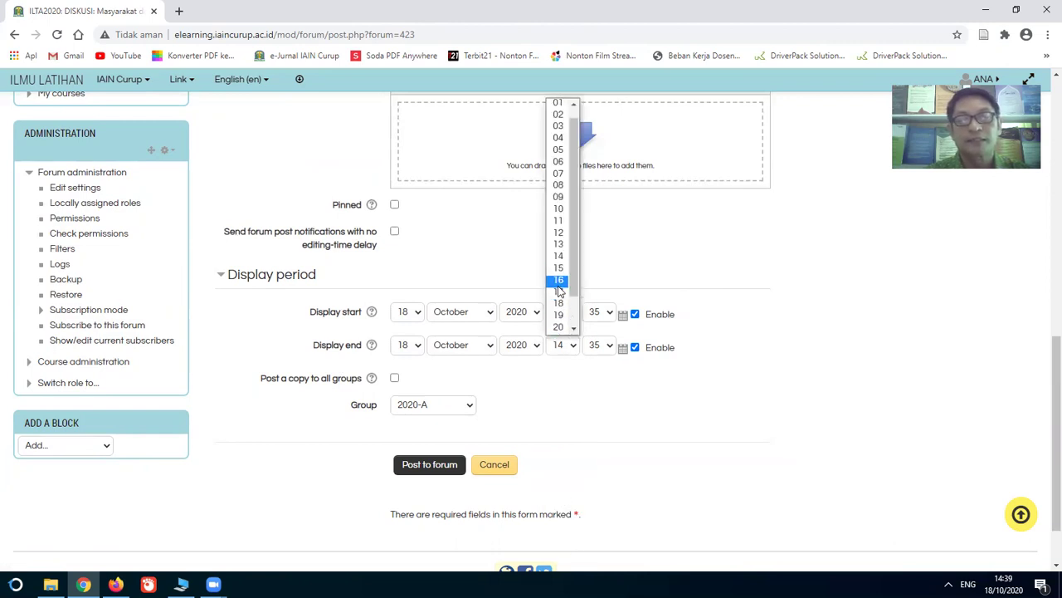
click(559, 282)
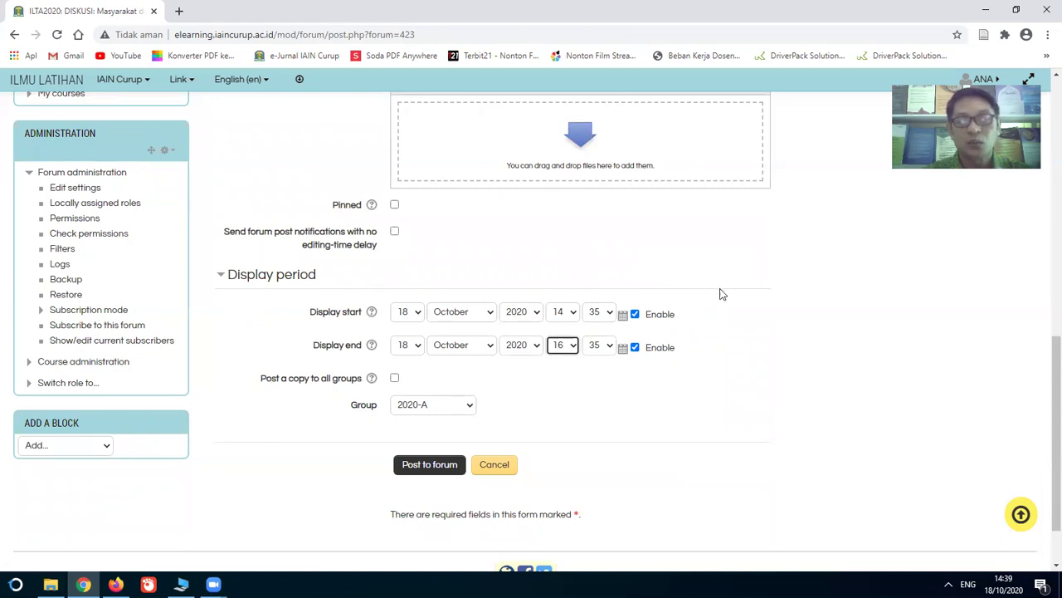
- Post the "Politik dan Perempuan" topic to the Kelas A forum for group 2020-A
click(669, 420)
scroll(670, 413, down, 2)
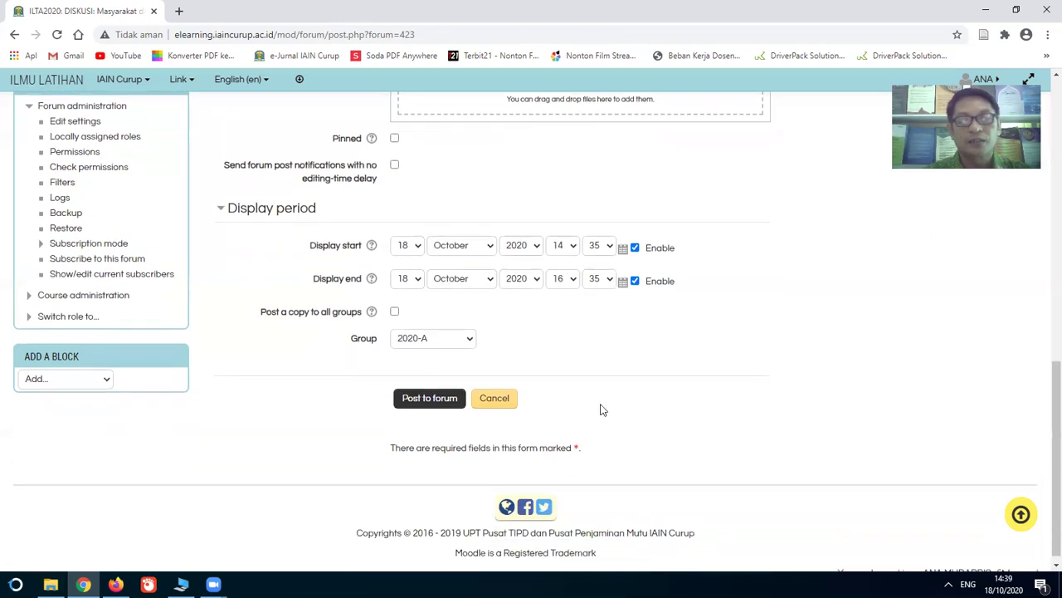
click(429, 399)
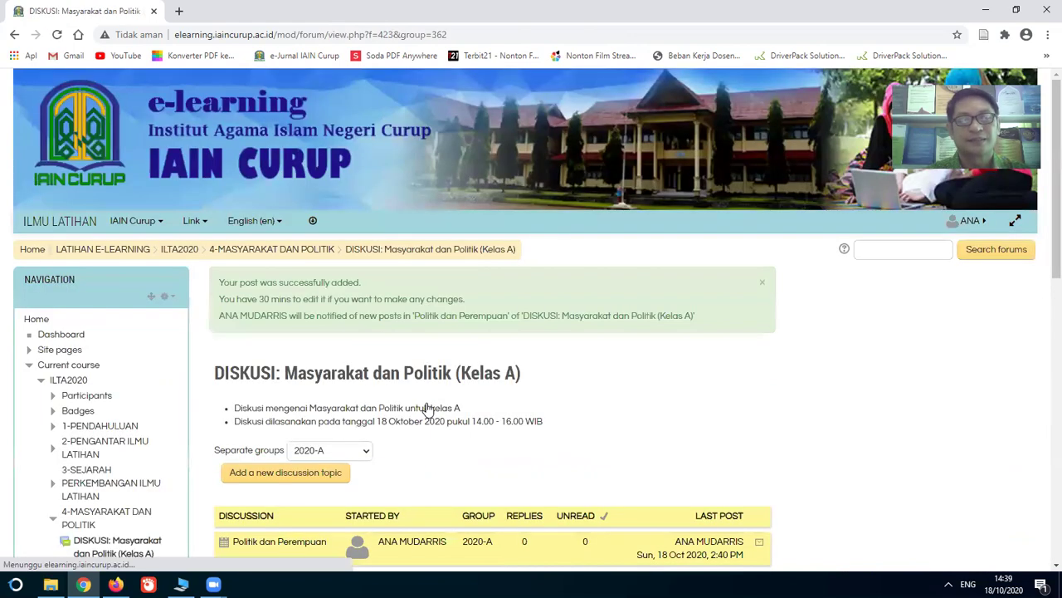
scroll(577, 388, down, 2)
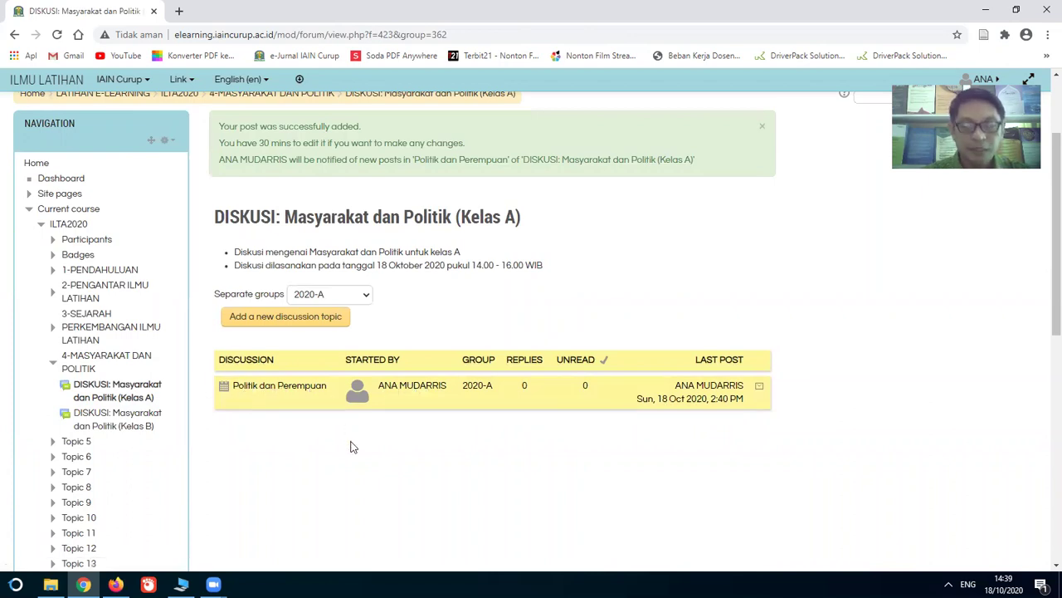
- Start another discussion topic in the Kelas A forum with the subject "Keterlibatan Generasi Muda dalam Pollitik"
click(265, 320)
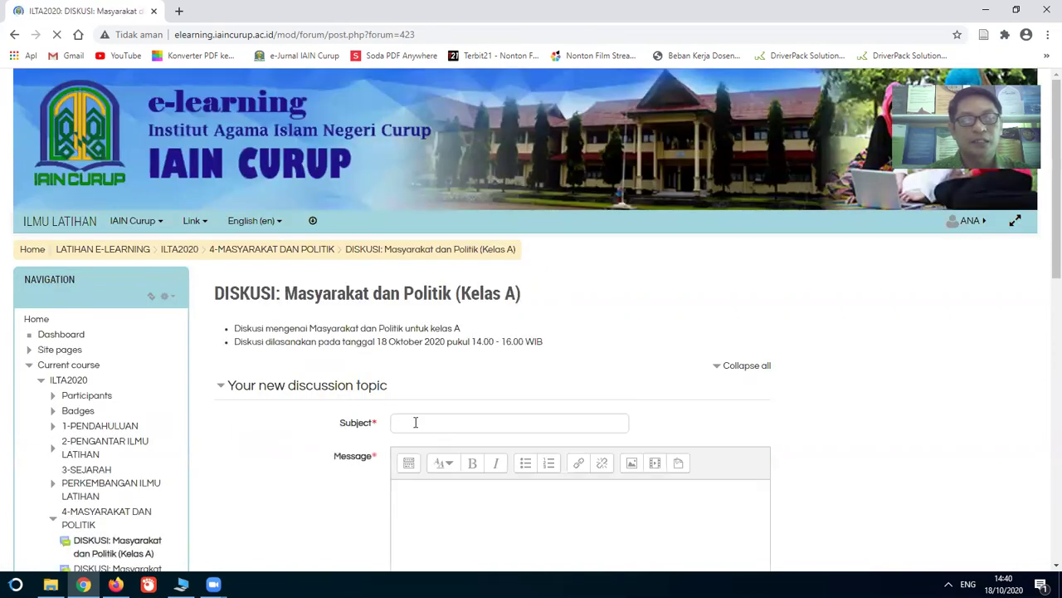
click(602, 423)
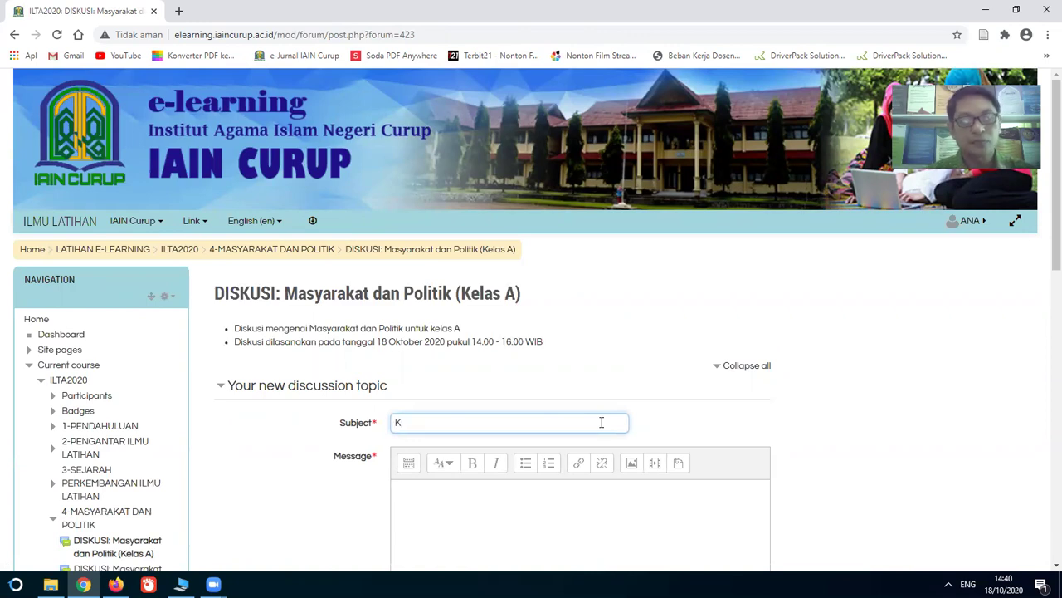
text(Keterlibatan Generasi Muda dalam Politik)
scroll(605, 403, down, 3)
- Write the topic's message: "Kemukakan pendapat saudara tentang keterlibatan generasi muda dalam politik di Indonesia"
click(496, 343)
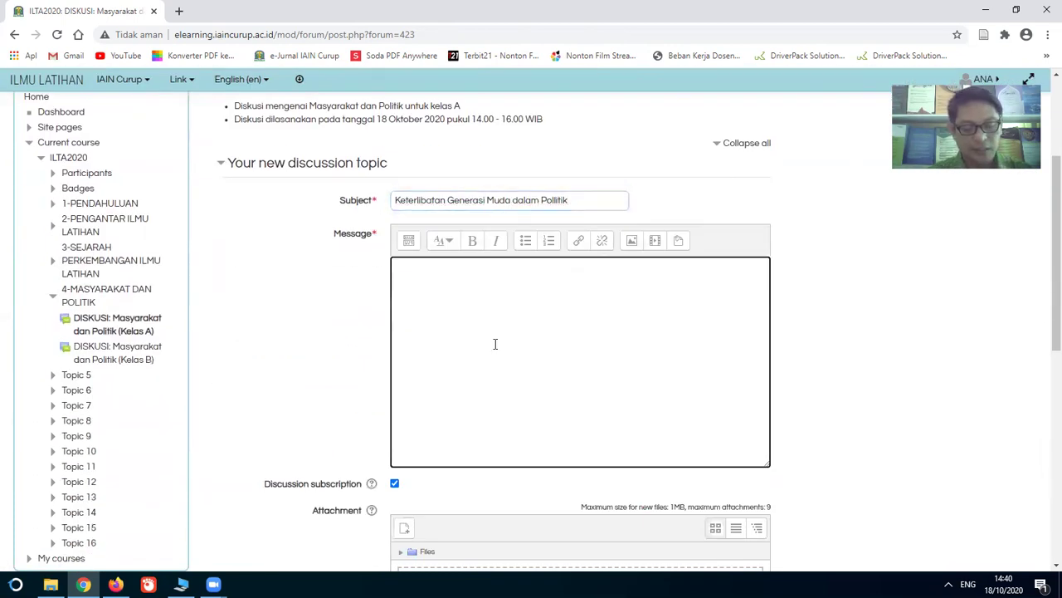
text(Kemukakan )
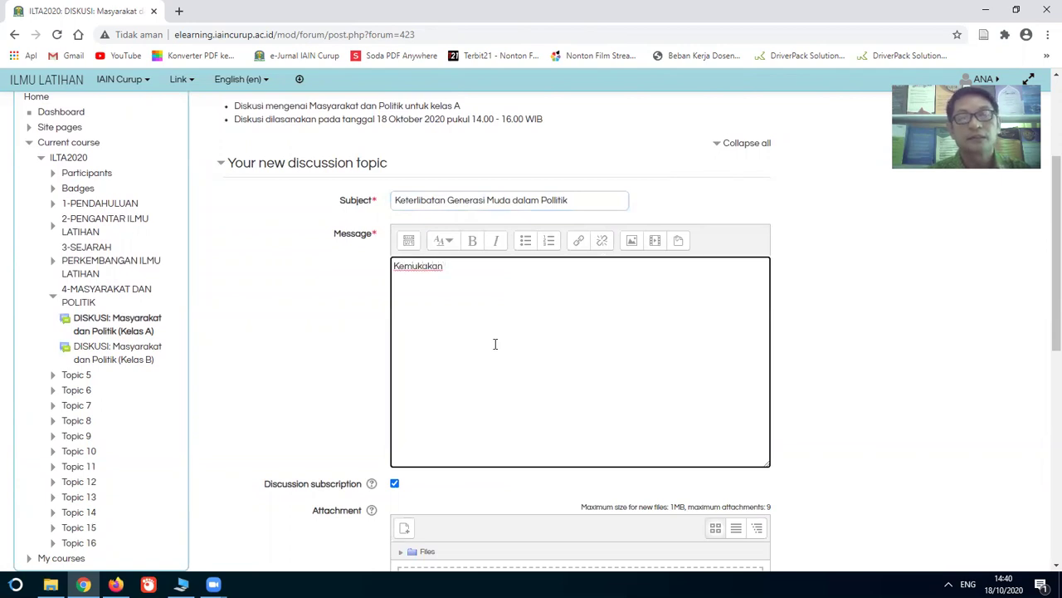
text(pendapat s)
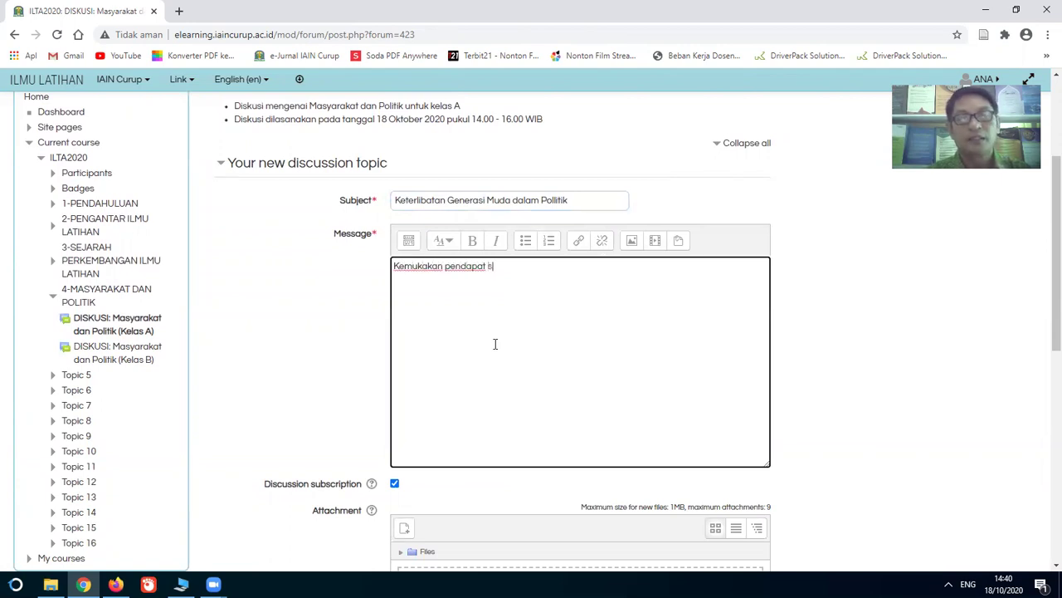
text(audara tentang keterli)
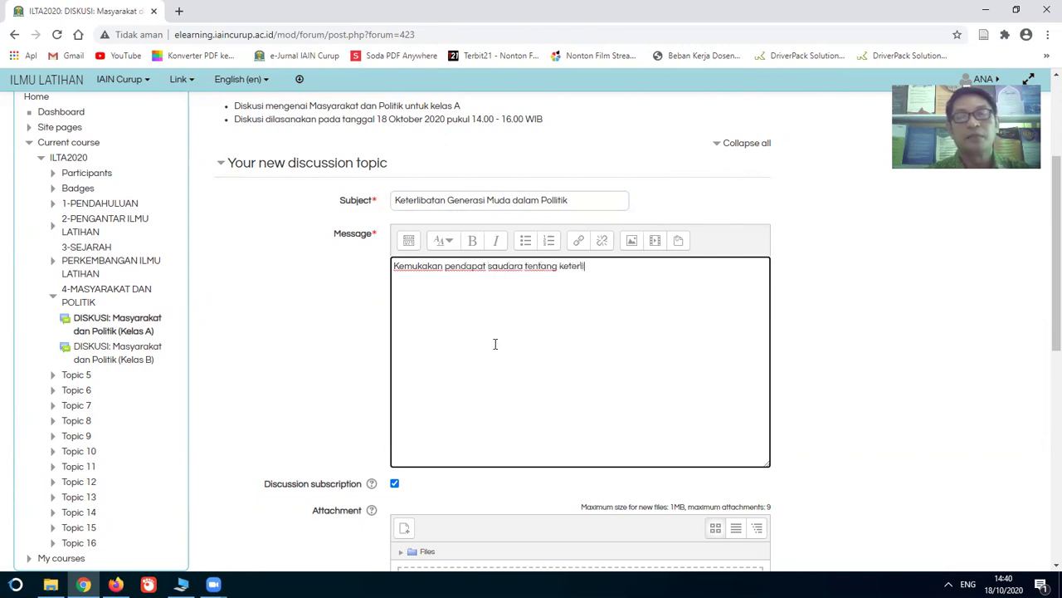
text(batan generasi muda dalam politik di Indonesia)
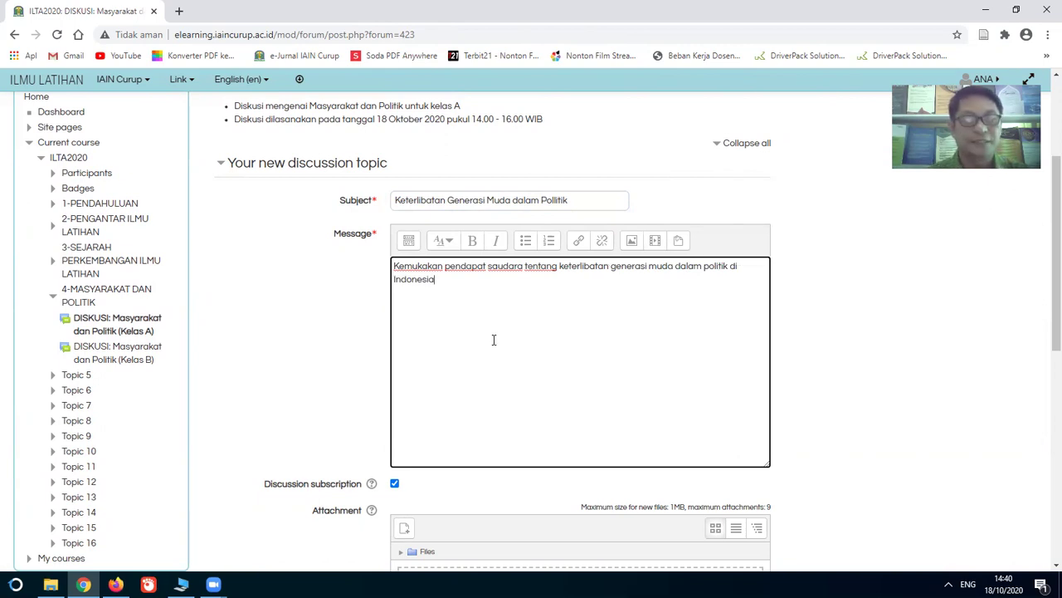
- Enable the new topic's display start and end dates and set the end hour to 16
scroll(453, 407, down, 3)
scroll(456, 414, down, 3)
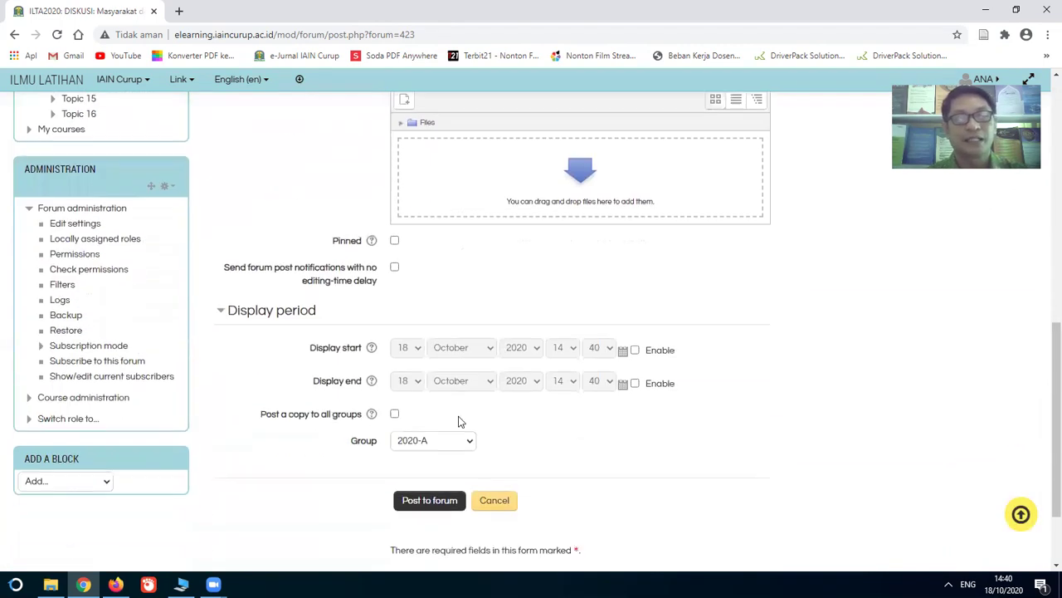
scroll(461, 421, down, 2)
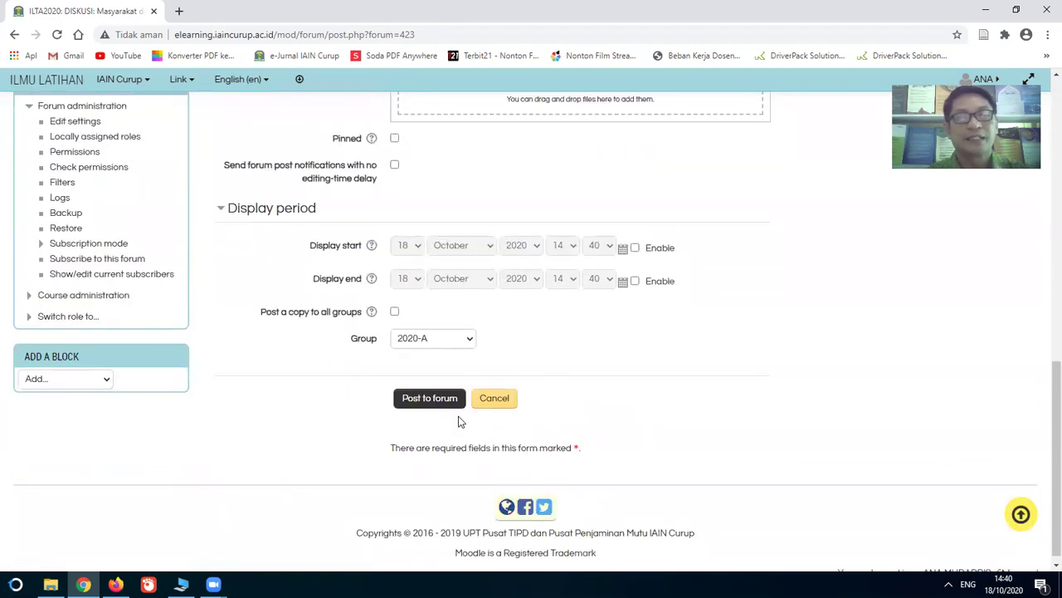
click(635, 250)
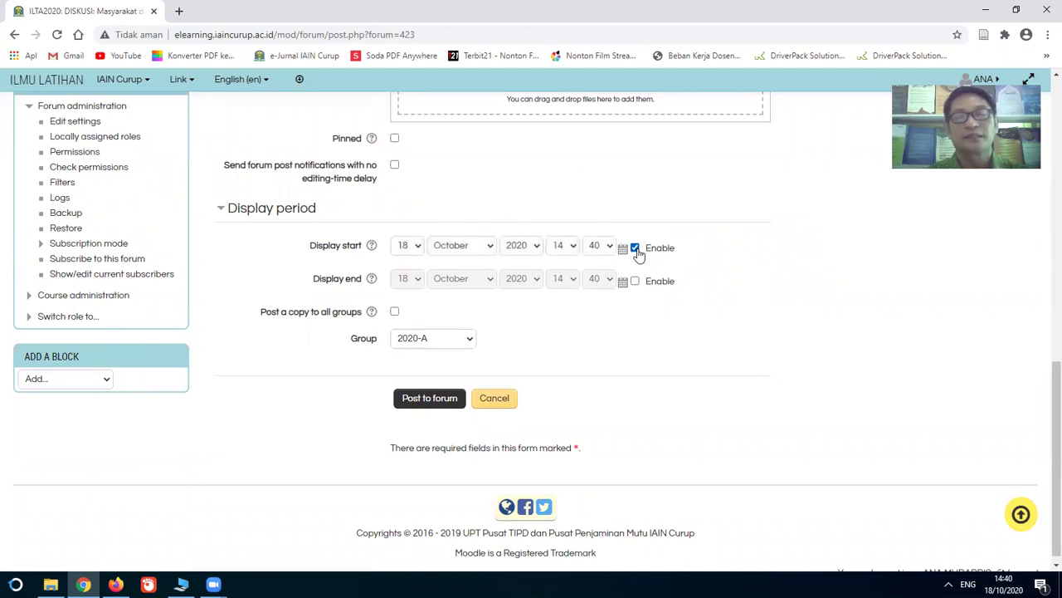
click(635, 282)
click(573, 279)
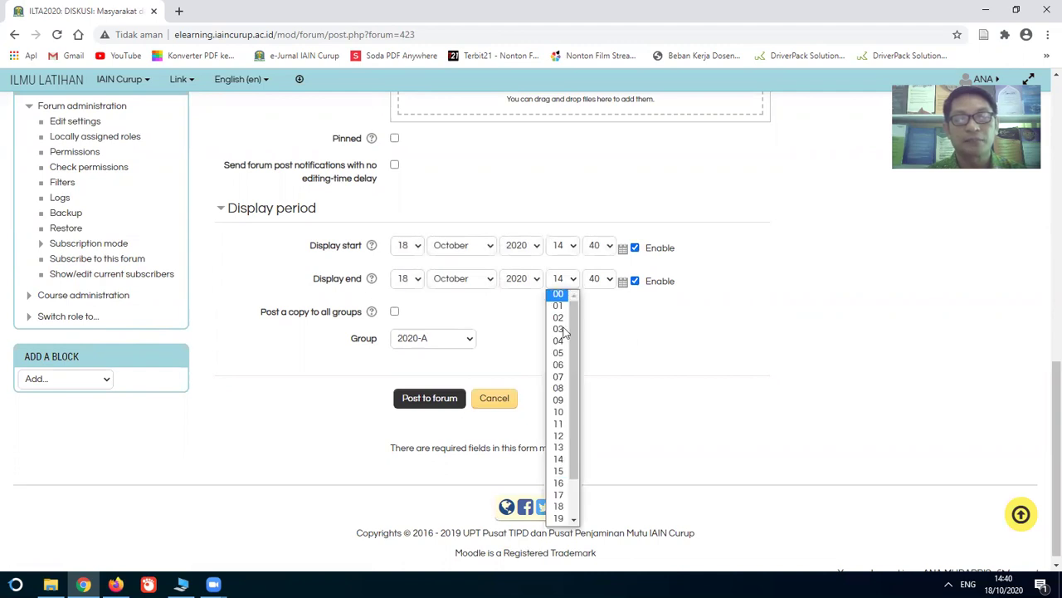
click(561, 483)
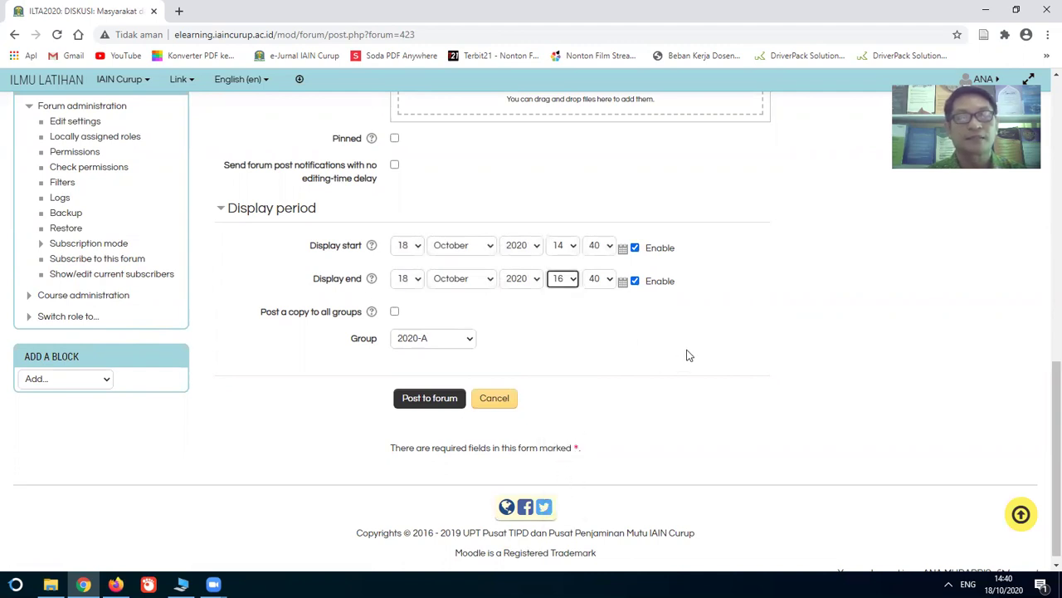
- Post the topic on young people's involvement in politics to the forum and review the discussion list
click(426, 401)
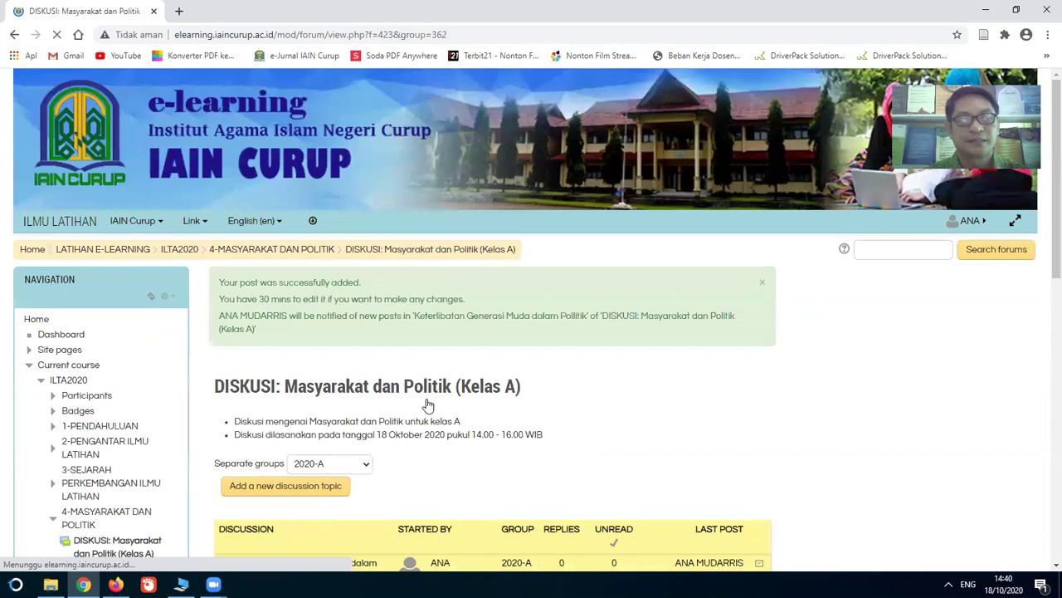
scroll(555, 397, down, 3)
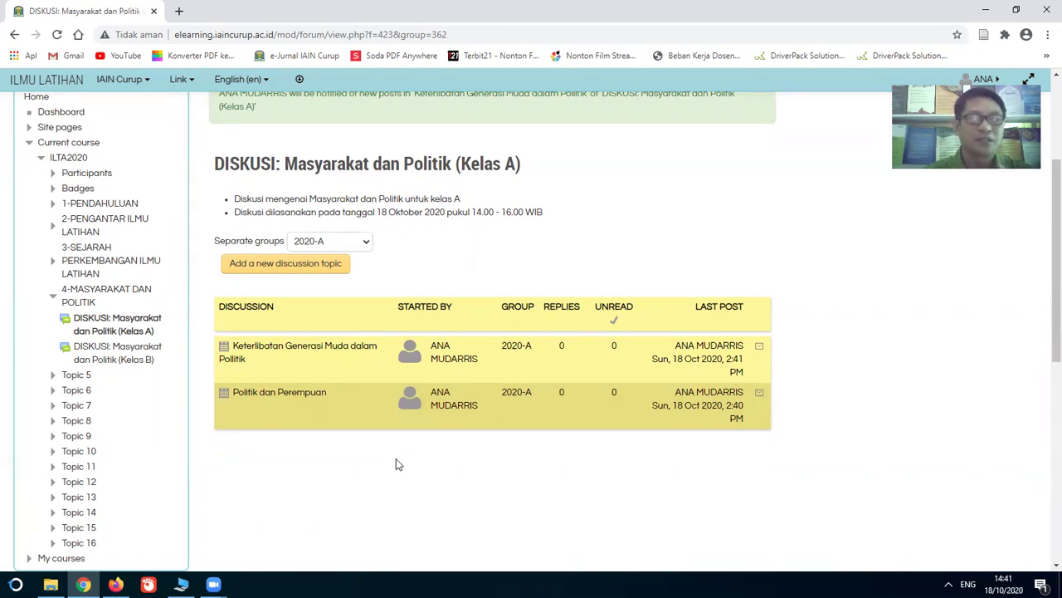
scroll(401, 464, up, 3)
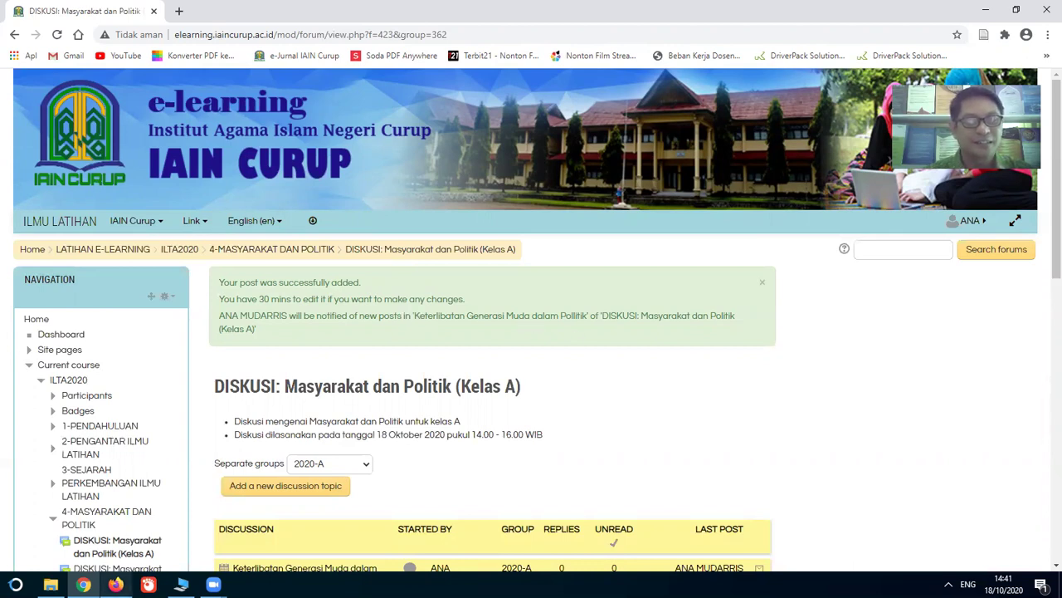
- Switch to Firefox, reload the student's ILMU LATIHAN course page, and examine its sections down to 4-MASYARAKAT DAN POLITIK
click(115, 583)
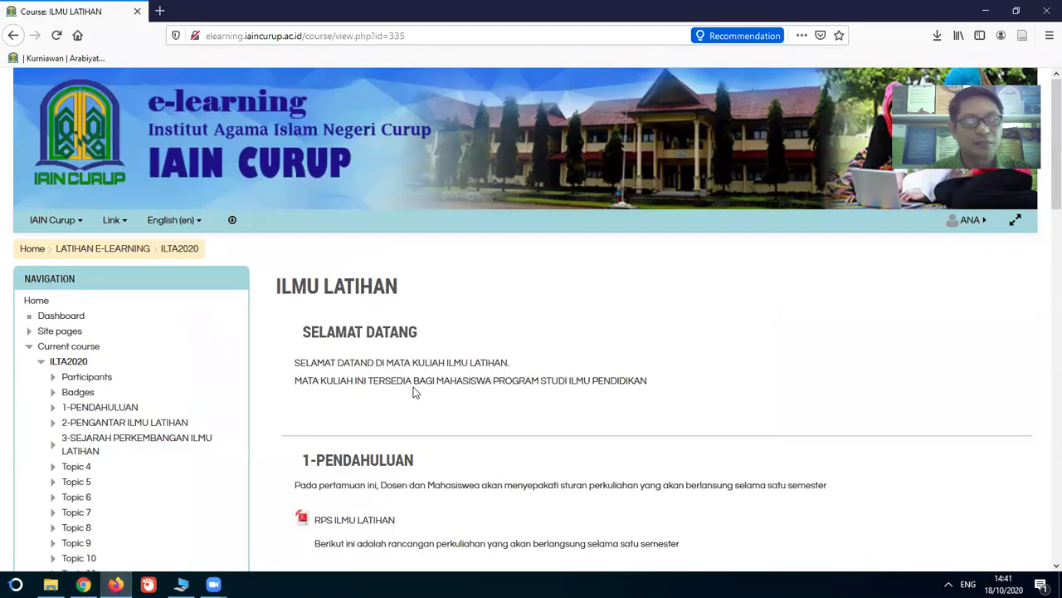
click(58, 39)
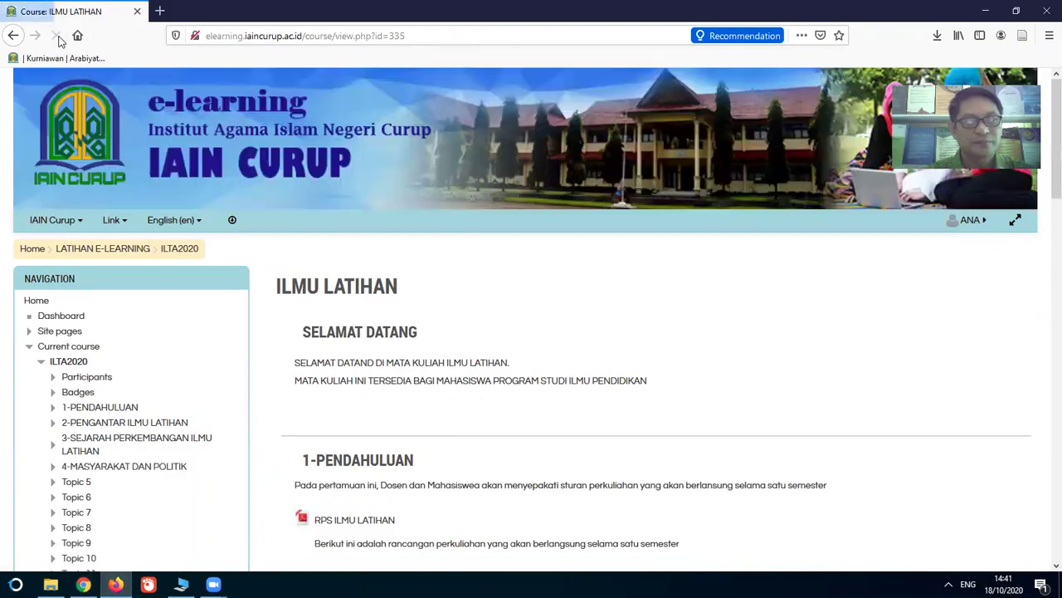
scroll(199, 353, down, 3)
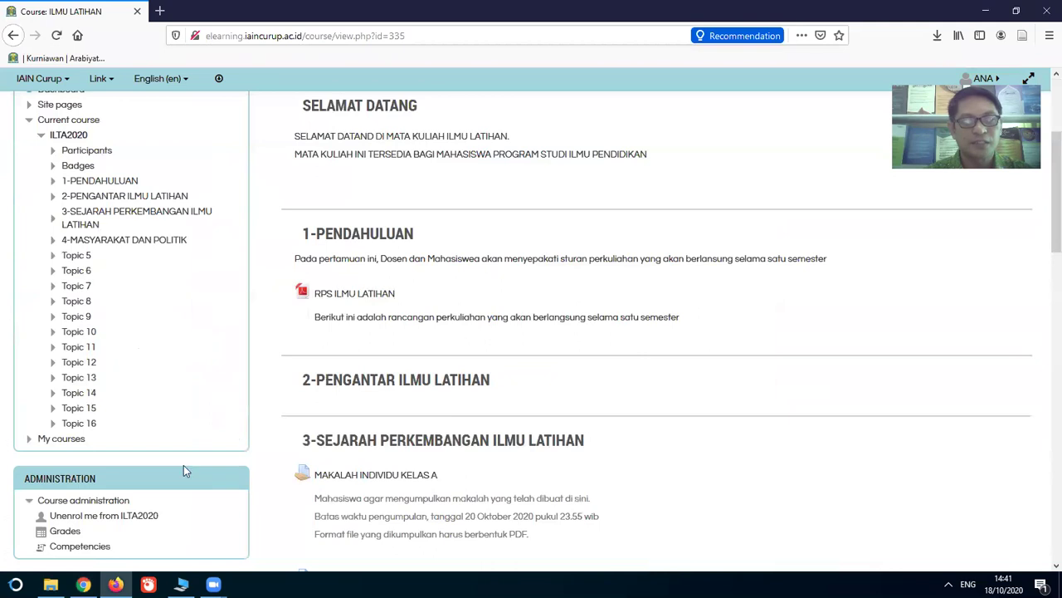
scroll(557, 297, up, 3)
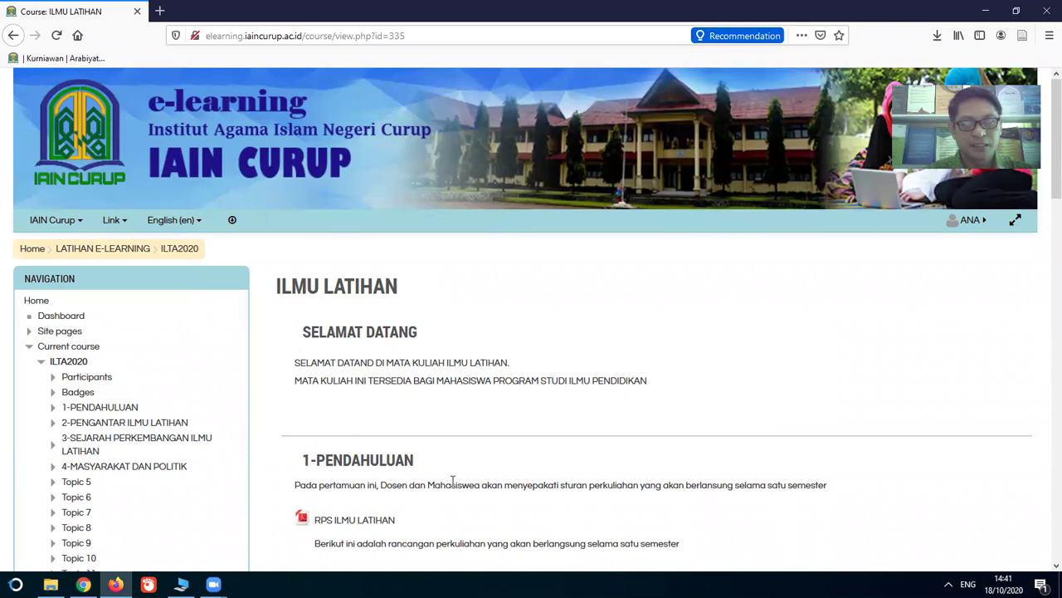
scroll(286, 309, down, 2)
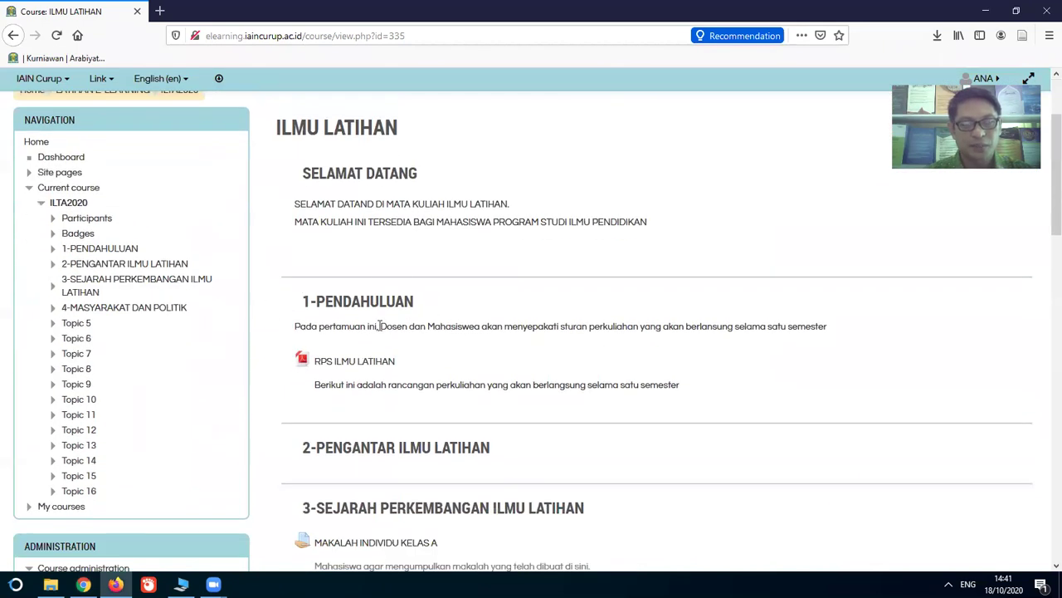
scroll(379, 327, down, 2)
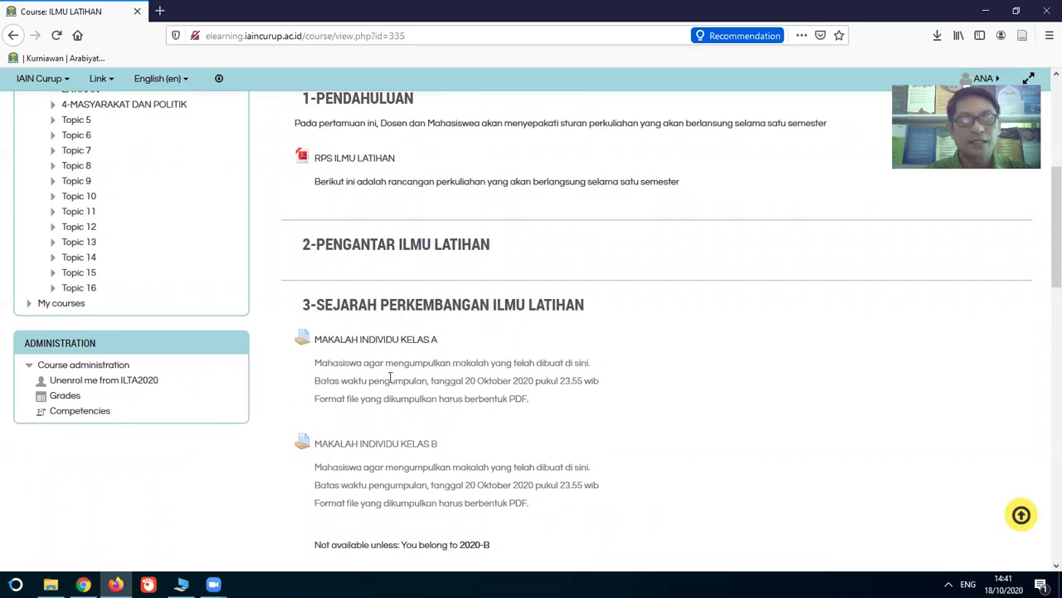
scroll(391, 378, down, 2)
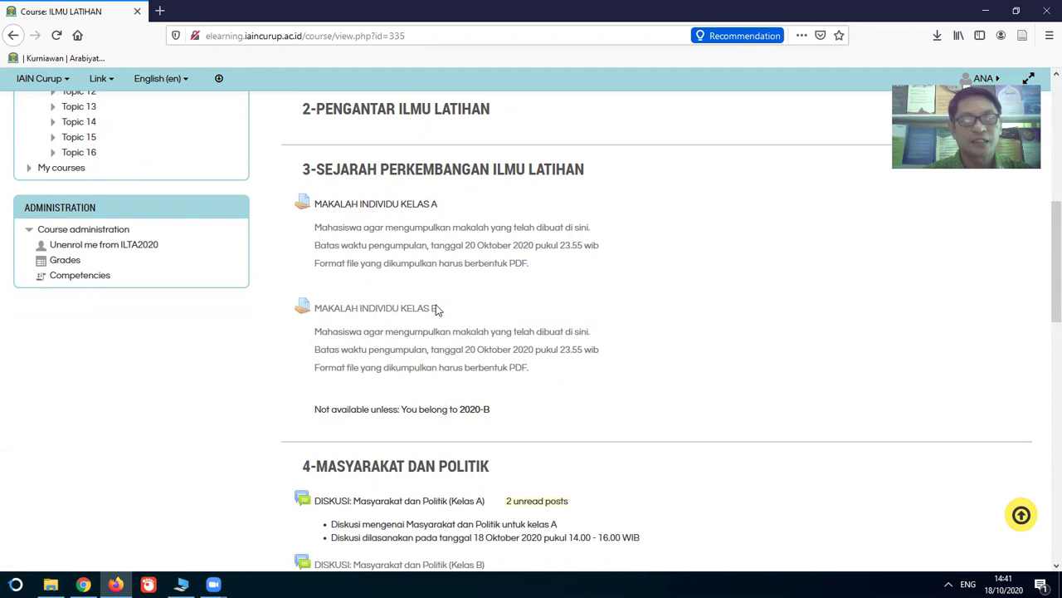
scroll(436, 310, down, 3)
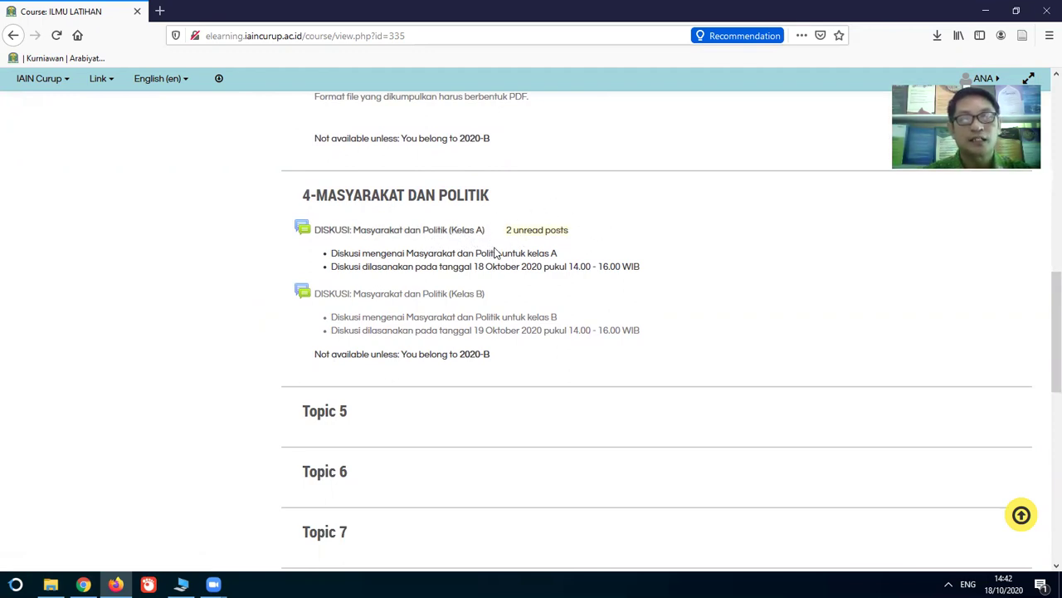
- Open the Kelas A discussion forum as the student and read the "Politik dan Perempuan" topic
click(424, 231)
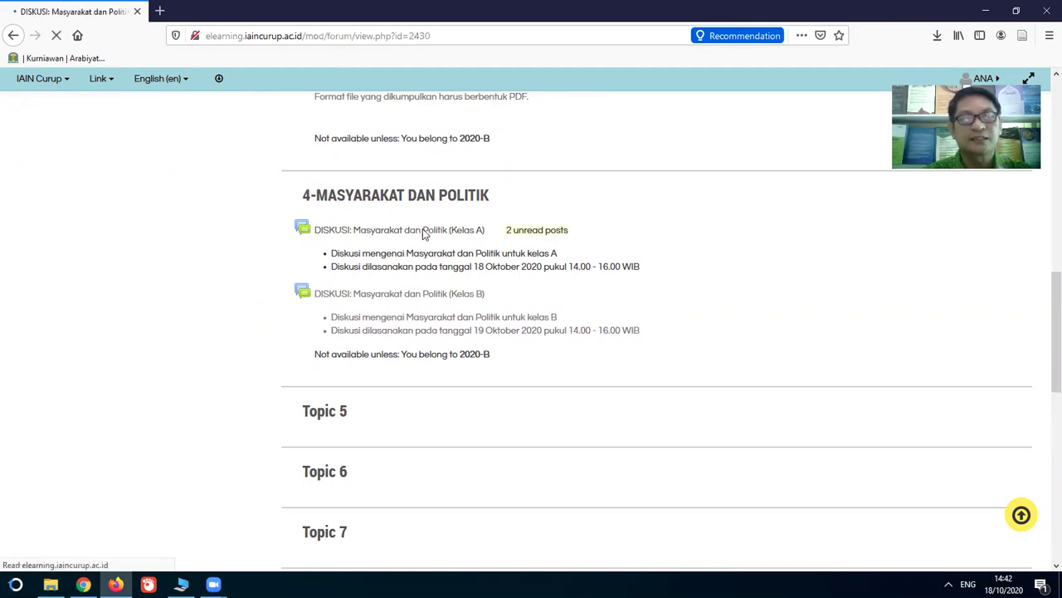
scroll(512, 275, down, 2)
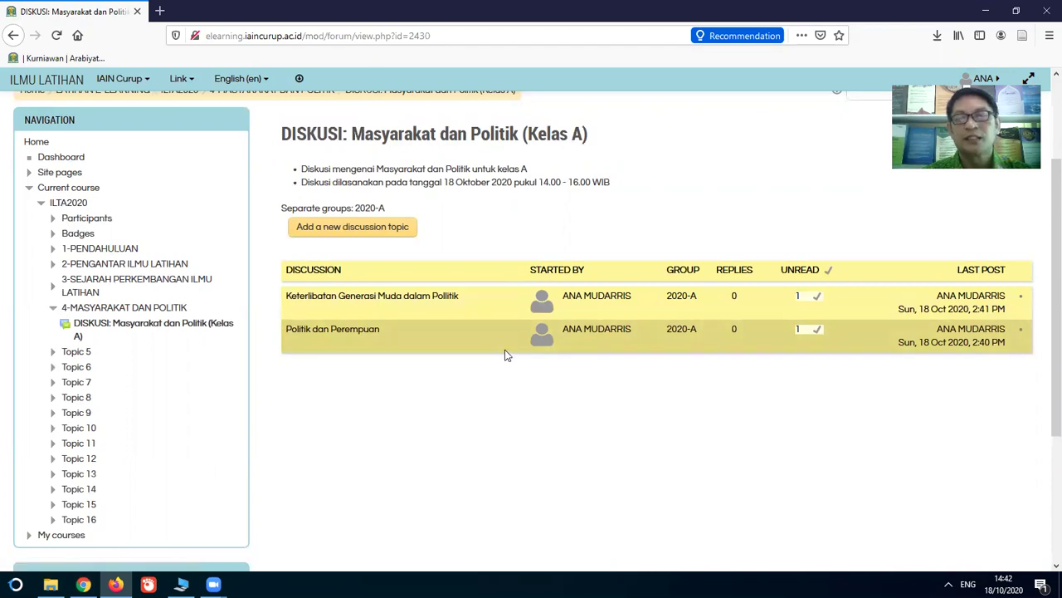
click(346, 334)
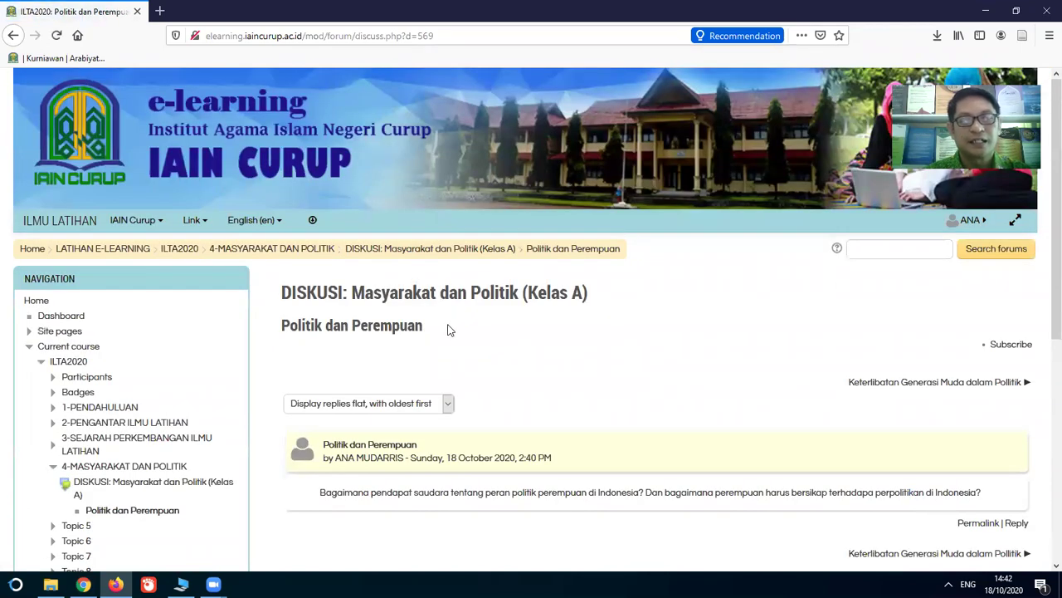
scroll(449, 331, down, 5)
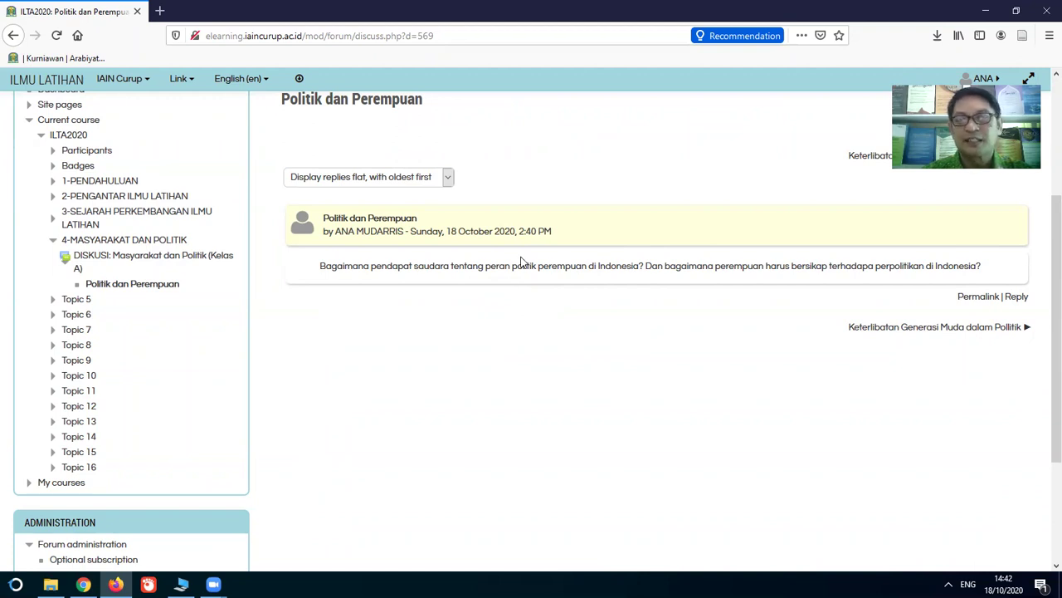
- Start a reply to the "Politik dan Perempuan" topic with "Menurut saya, peran perempuan dalam perpolitikan di Indonesia sudah cukup baik."
click(1017, 297)
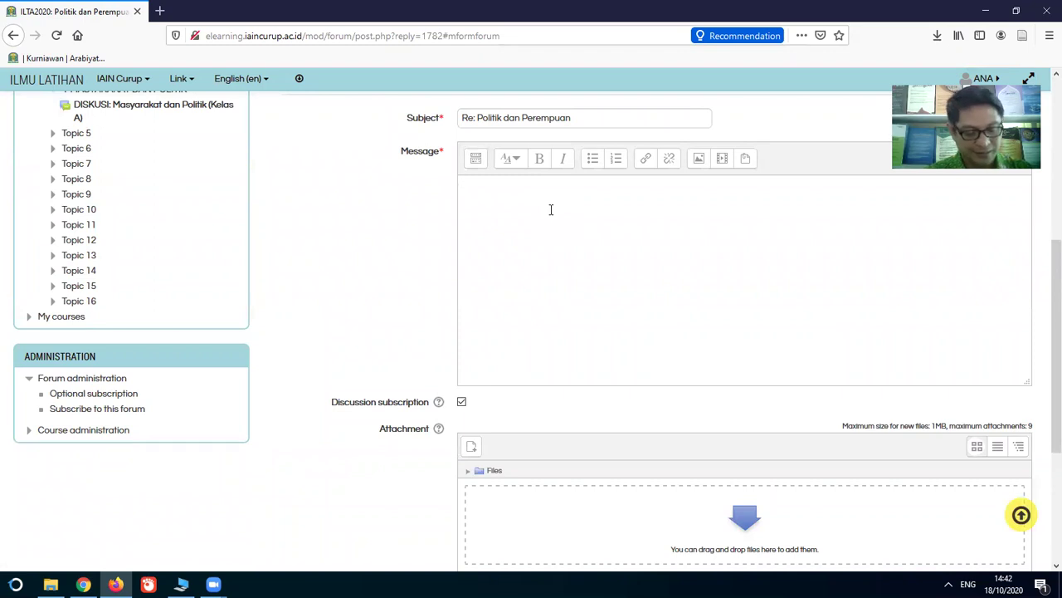
text(Menurut saya,)
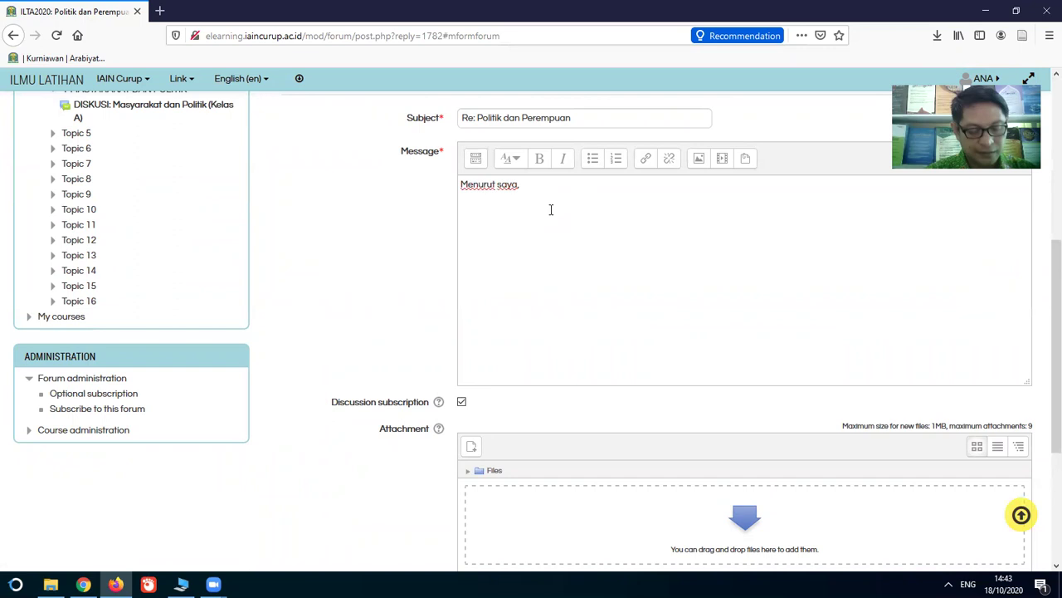
text( peran p)
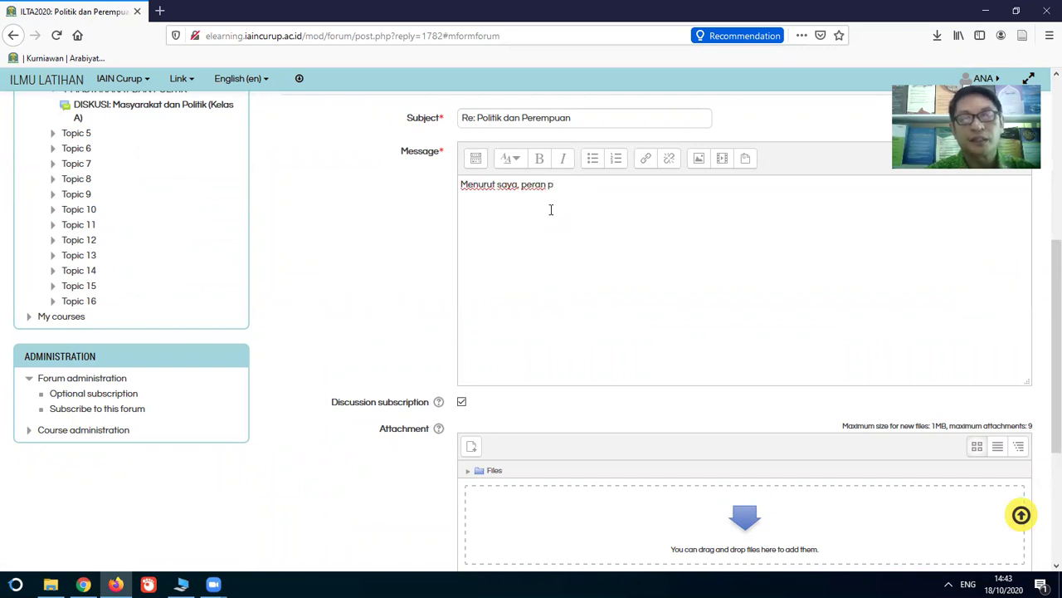
text(eeempuan dalam perpolitikan di Indonesi)
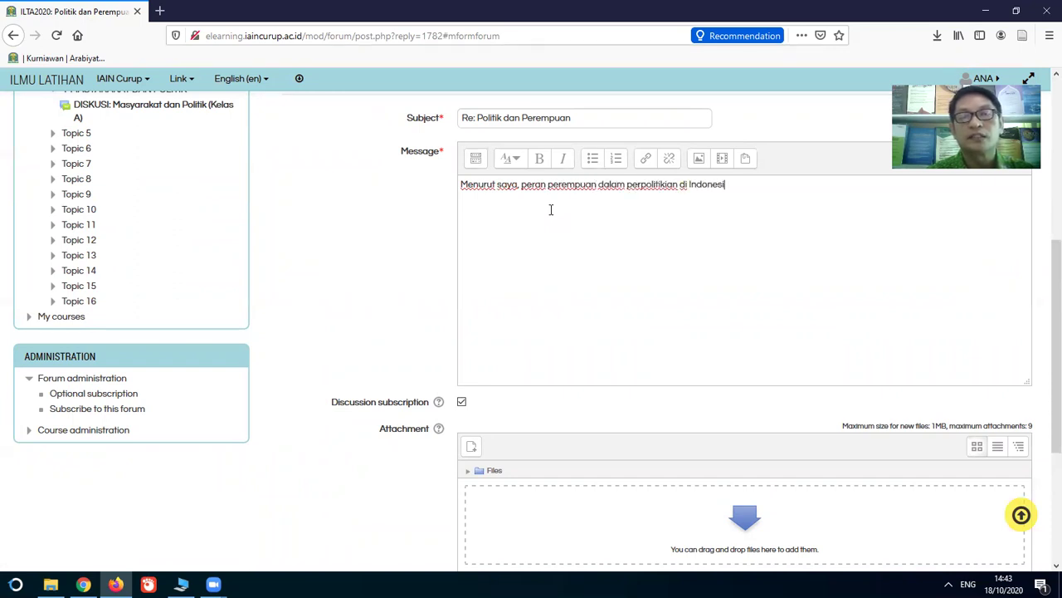
text(a sudah)
text(cuku)
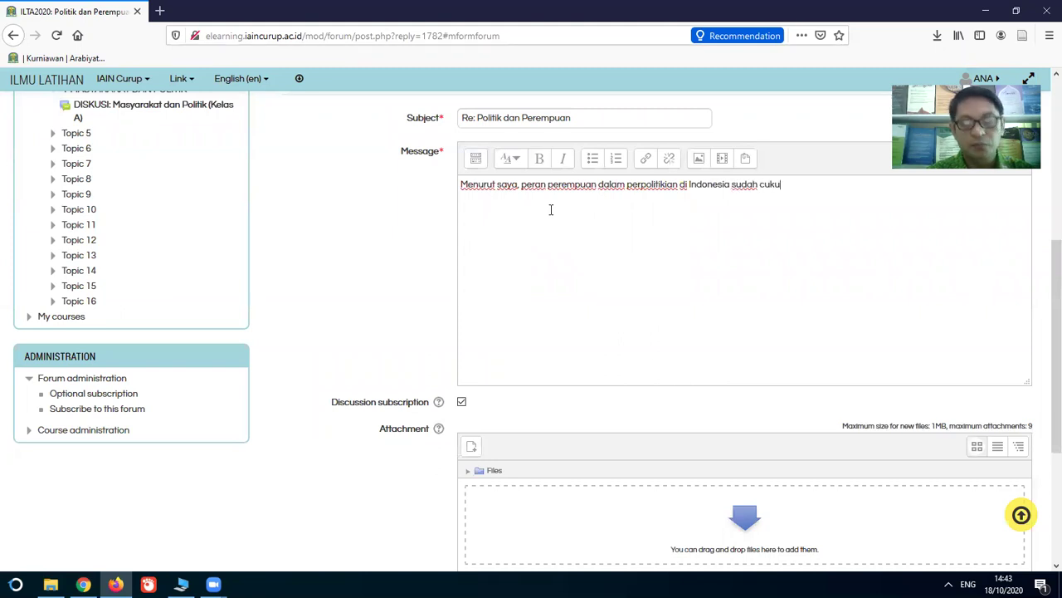
text(p baik. Ini terbukti dar)
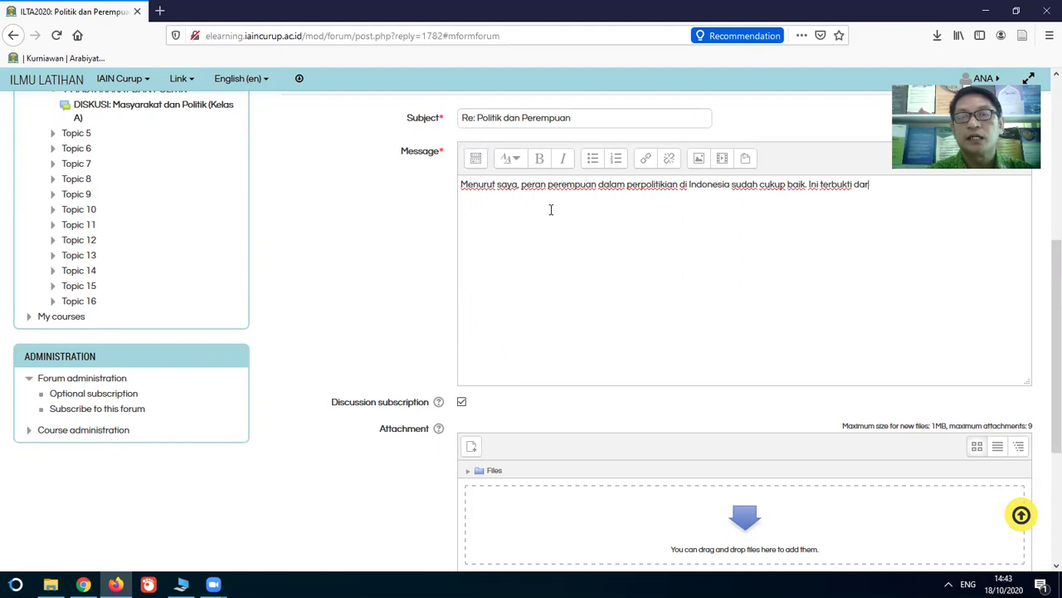
- Finish the reply with "Ini terbukti dari banyaknya perempuan yang sudah berkiprah di dunia politik." and post it to the forum
text(i banyaknya perempuan yang sudah berk)
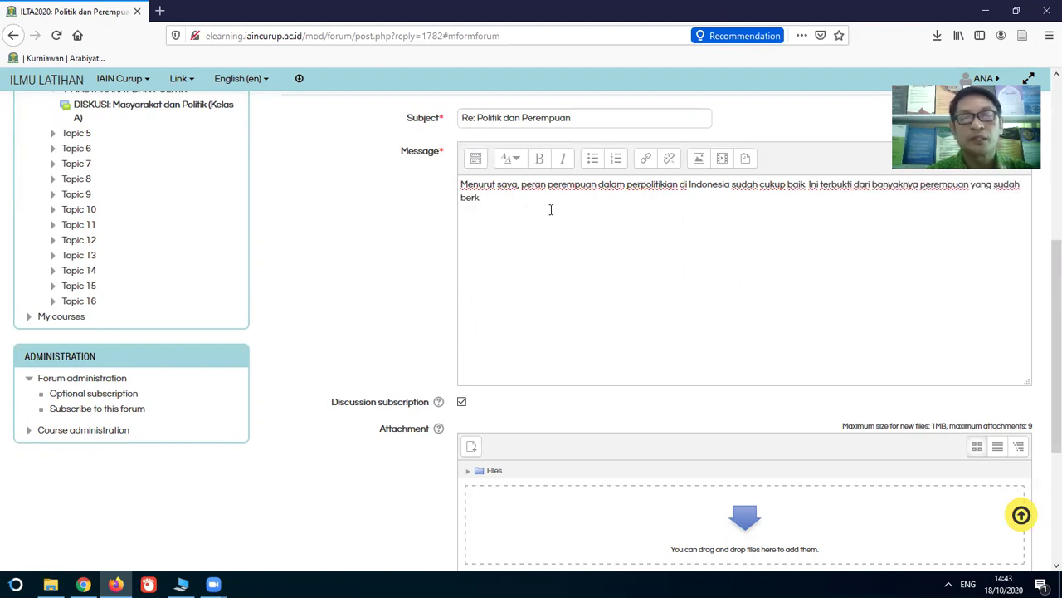
text(iprah di dun)
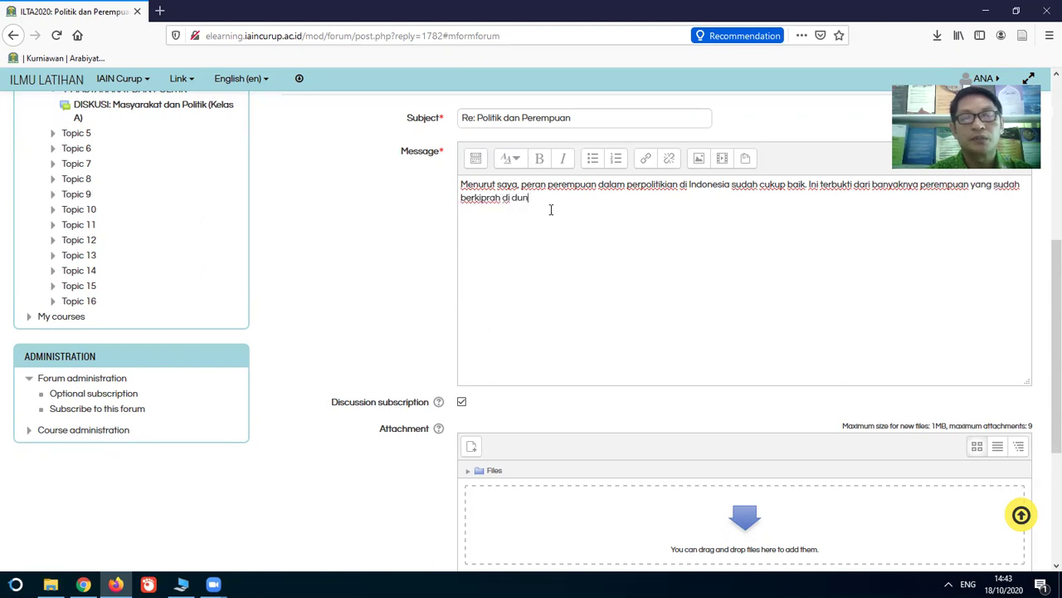
text(ia politik.)
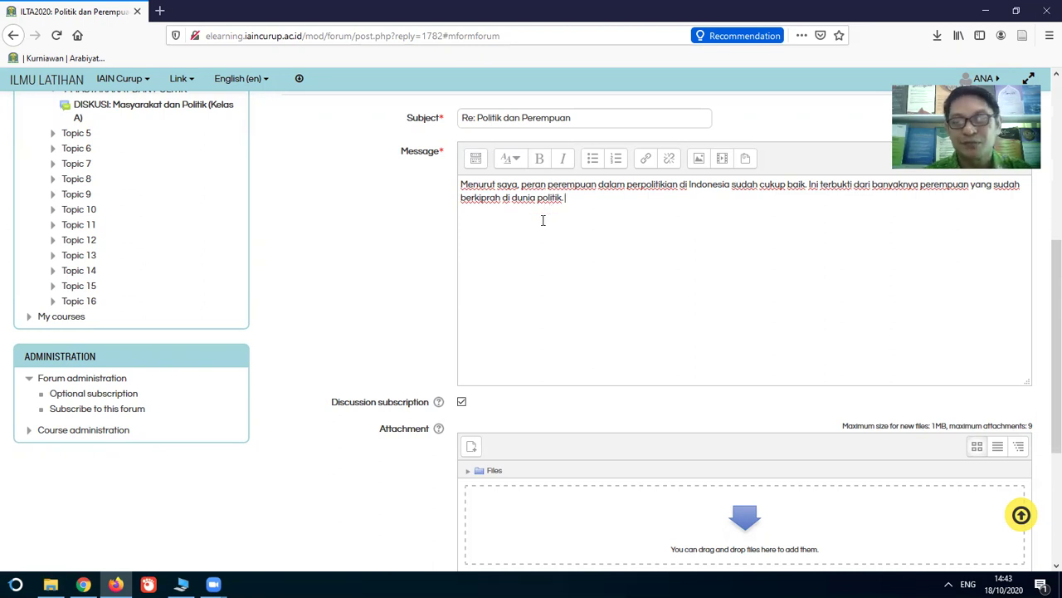
scroll(541, 241, down, 3)
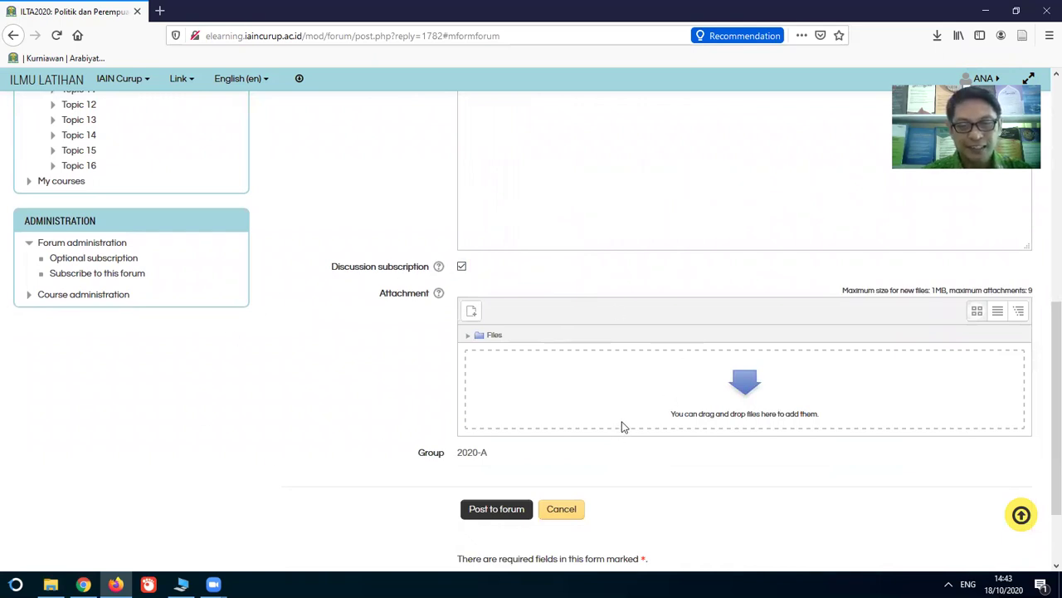
scroll(659, 416, down, 3)
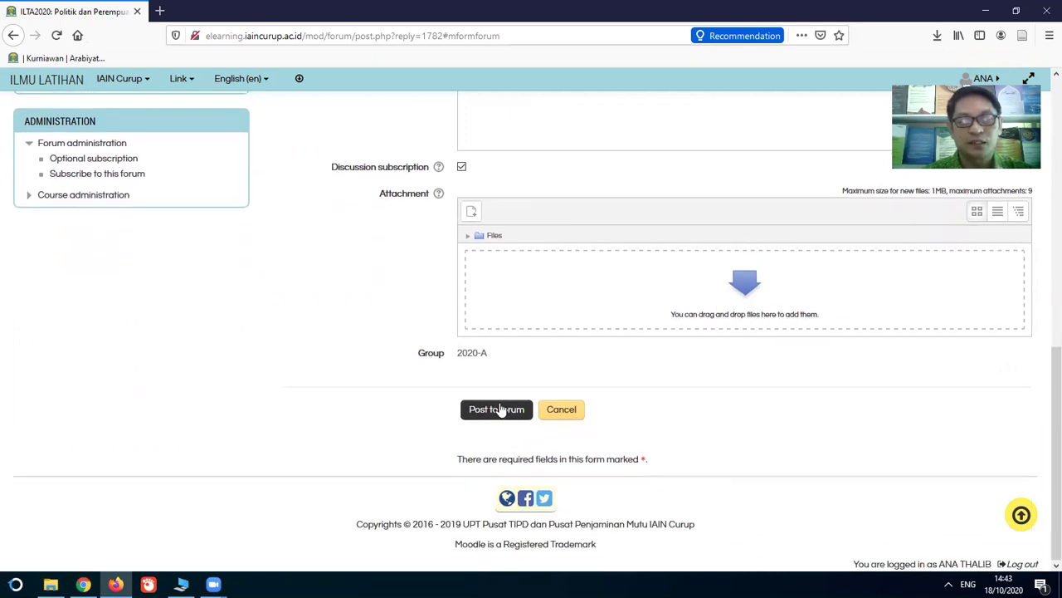
click(498, 411)
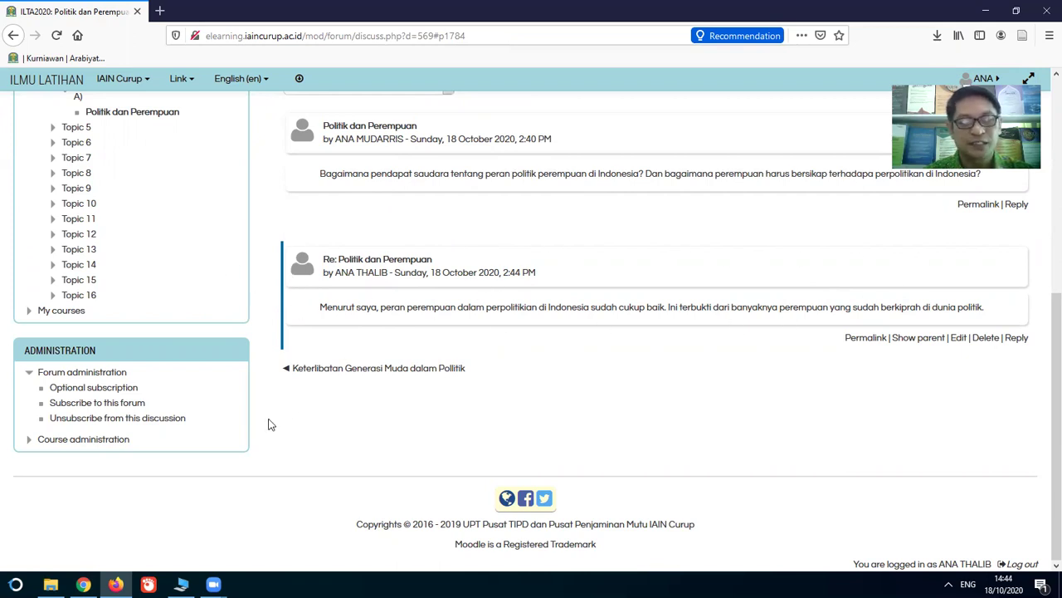
- Switch to the lecturer's session in Chrome and view section 4-MASYARAKAT DAN POLITIK on the ILTA2020 course page
click(83, 584)
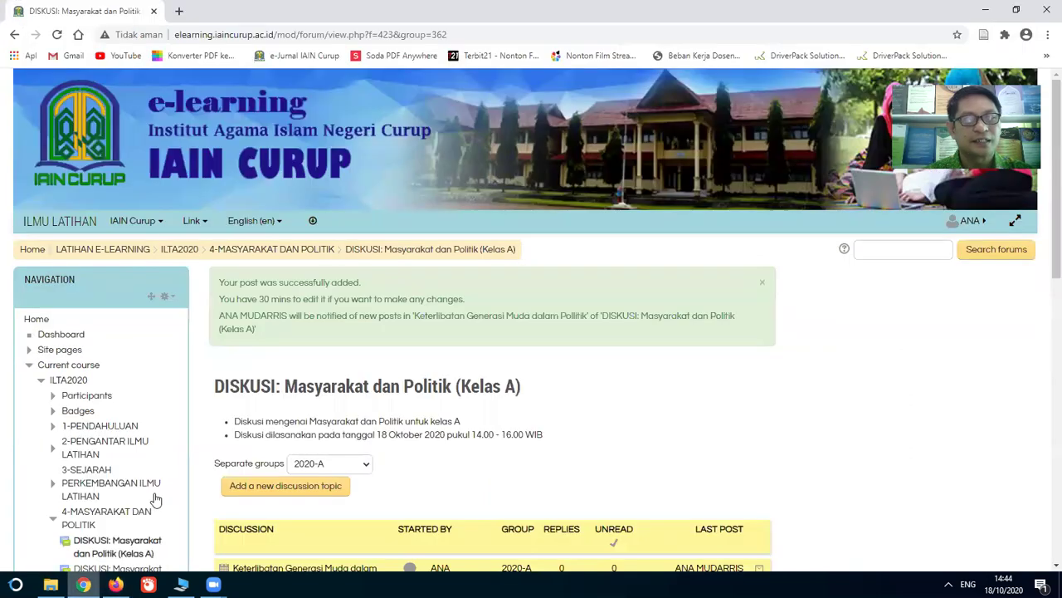
scroll(231, 386, down, 2)
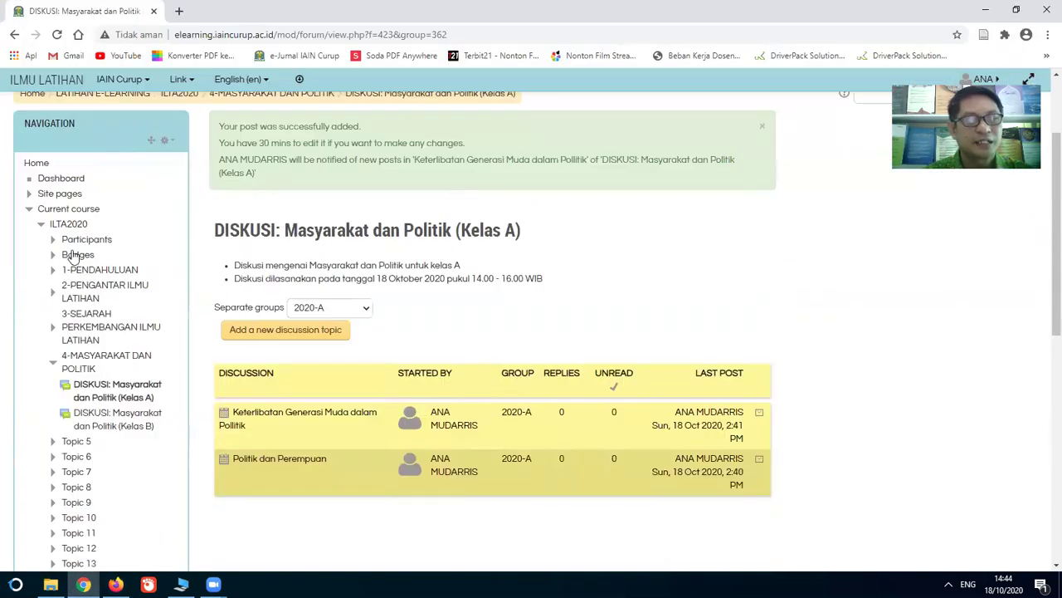
click(68, 224)
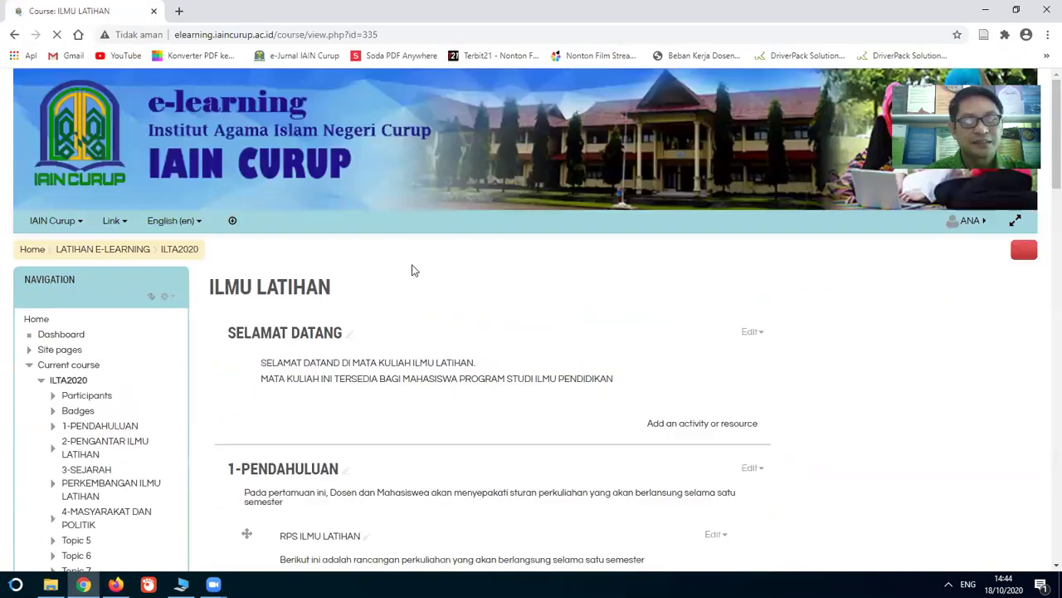
scroll(425, 266, down, 3)
scroll(426, 265, down, 7)
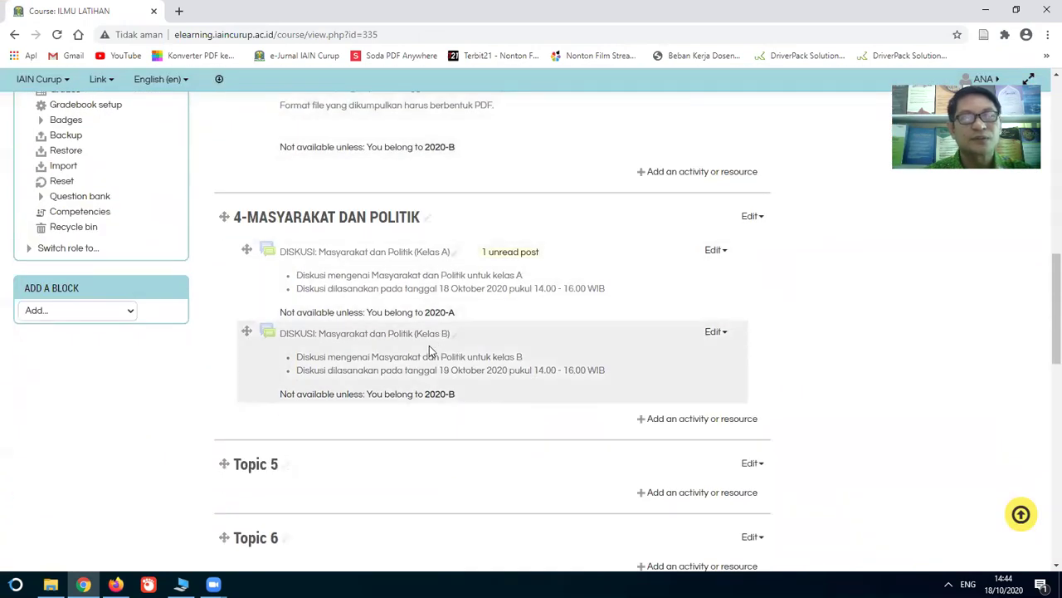
- Open the Kelas A discussion forum as the lecturer and read the student's reply in the "Politik dan Perempuan" topic
click(359, 253)
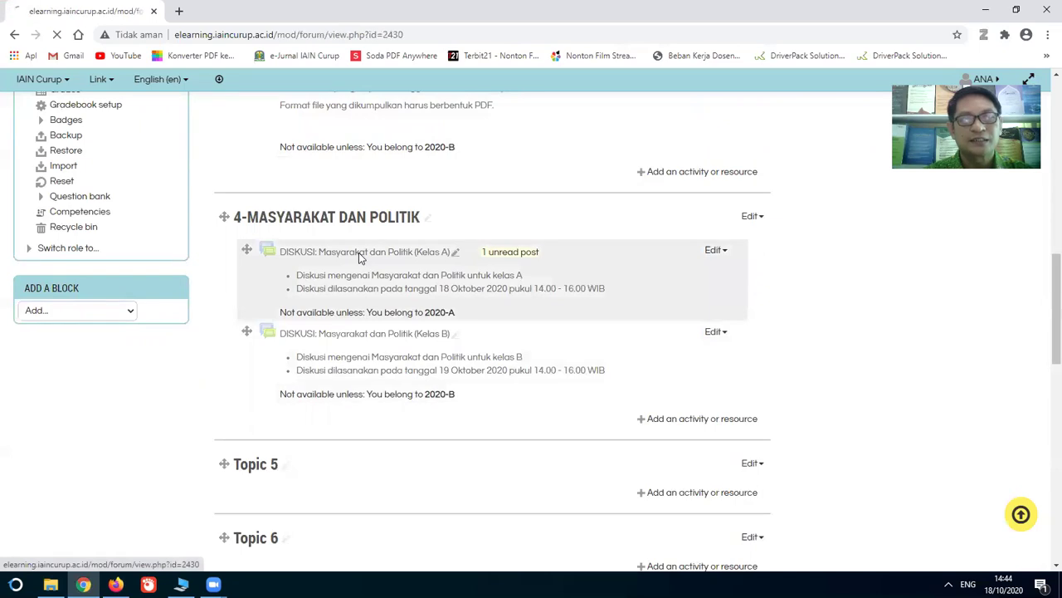
scroll(432, 283, down, 1)
scroll(432, 283, down, 1)
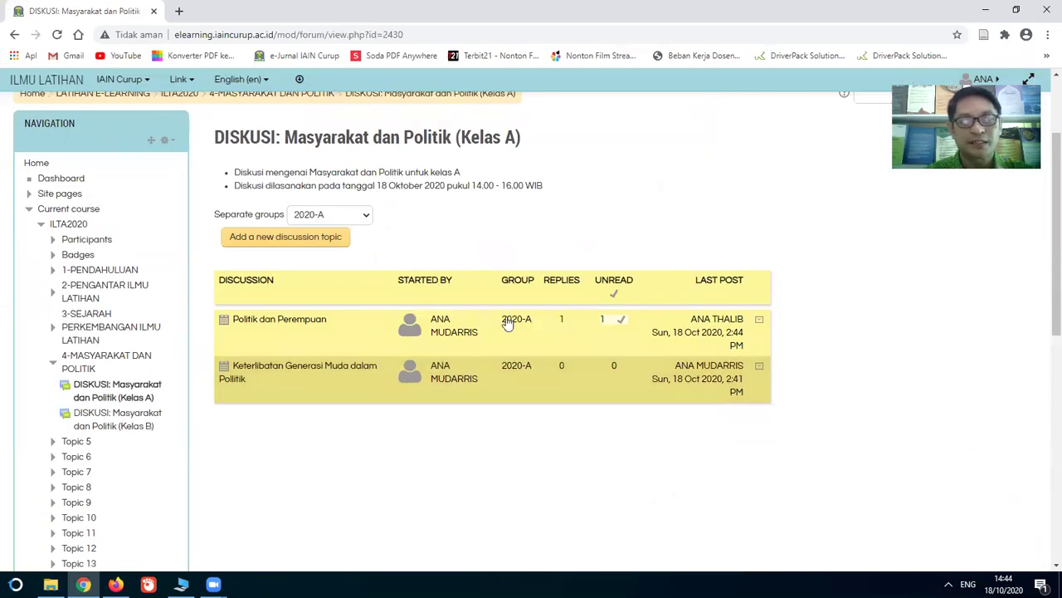
click(300, 325)
scroll(432, 316, down, 3)
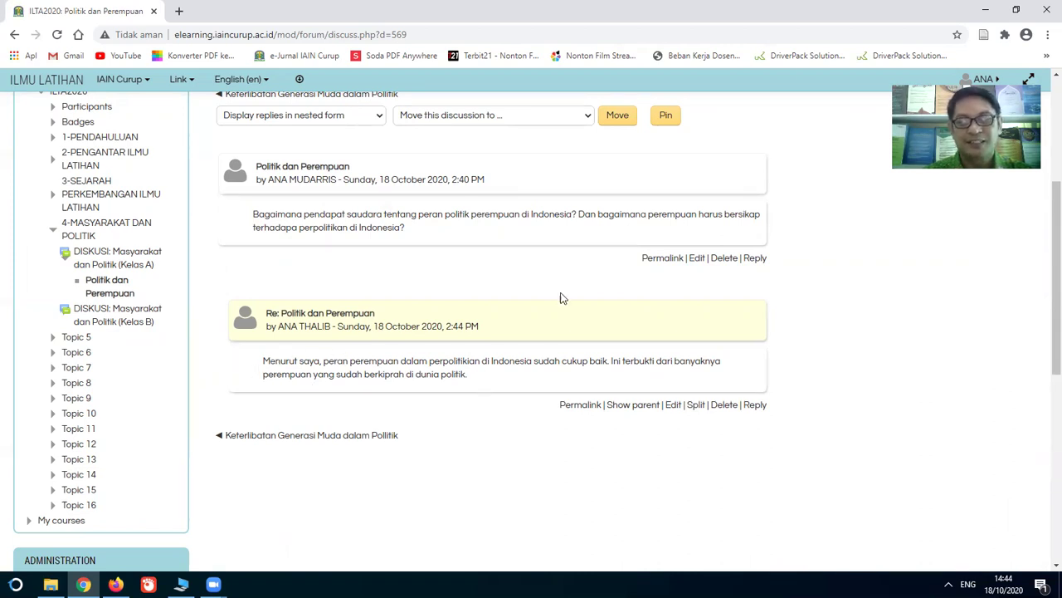
- Answer the student's reply with "Pendapat yang cukup bagus.", post it to the forum, and review the discussion thread
click(755, 406)
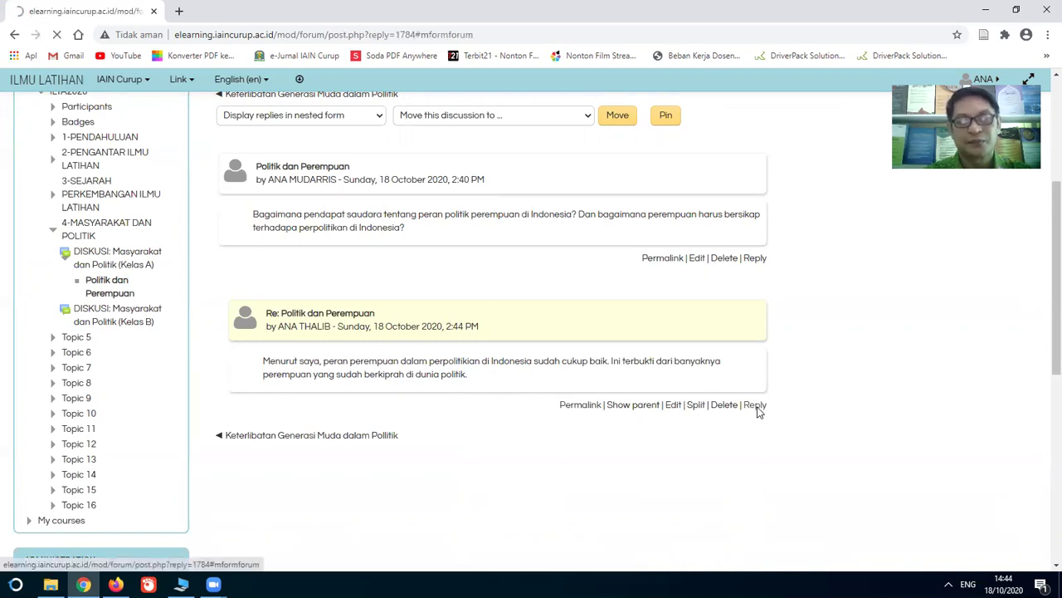
click(510, 197)
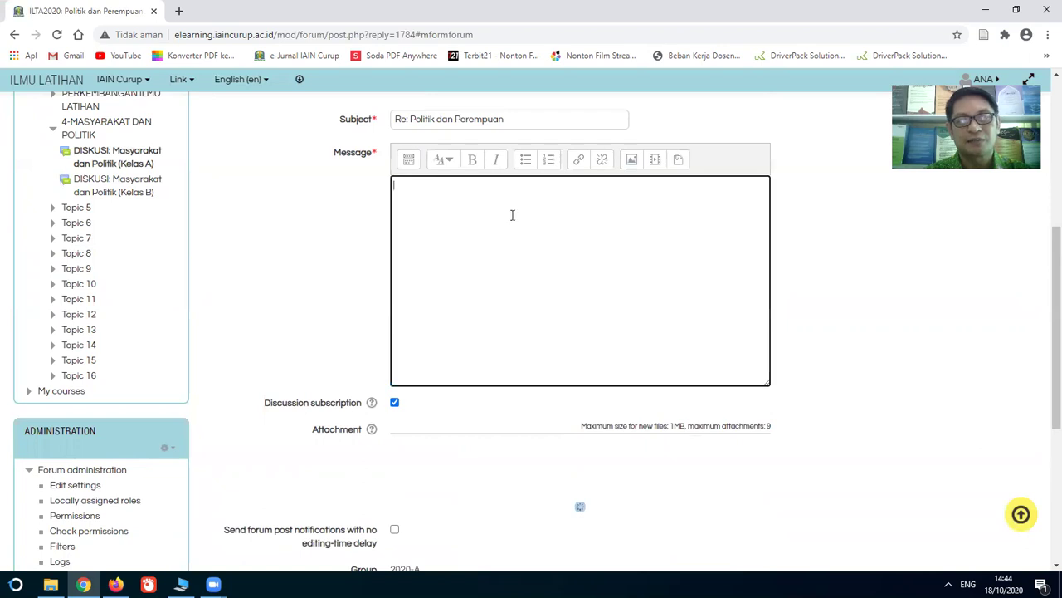
text(Pendapat yang cuk)
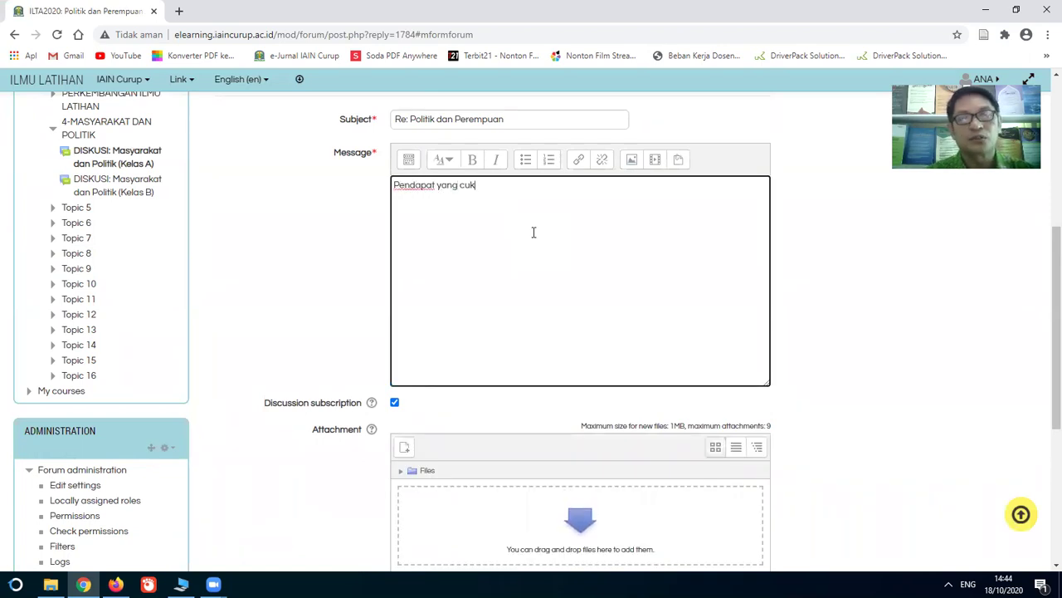
text(up bagus.)
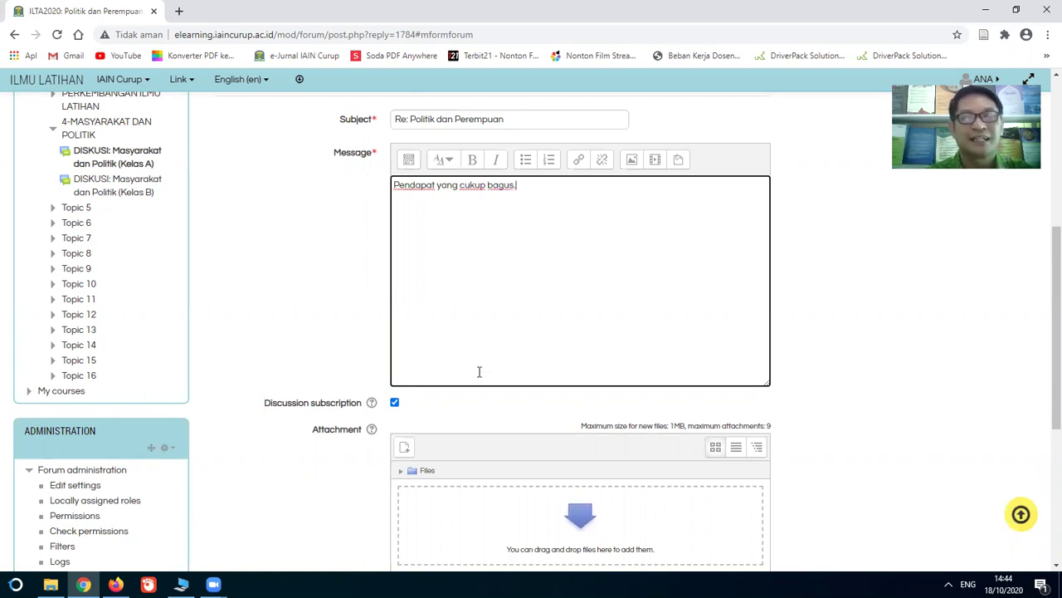
scroll(473, 378, down, 3)
click(430, 423)
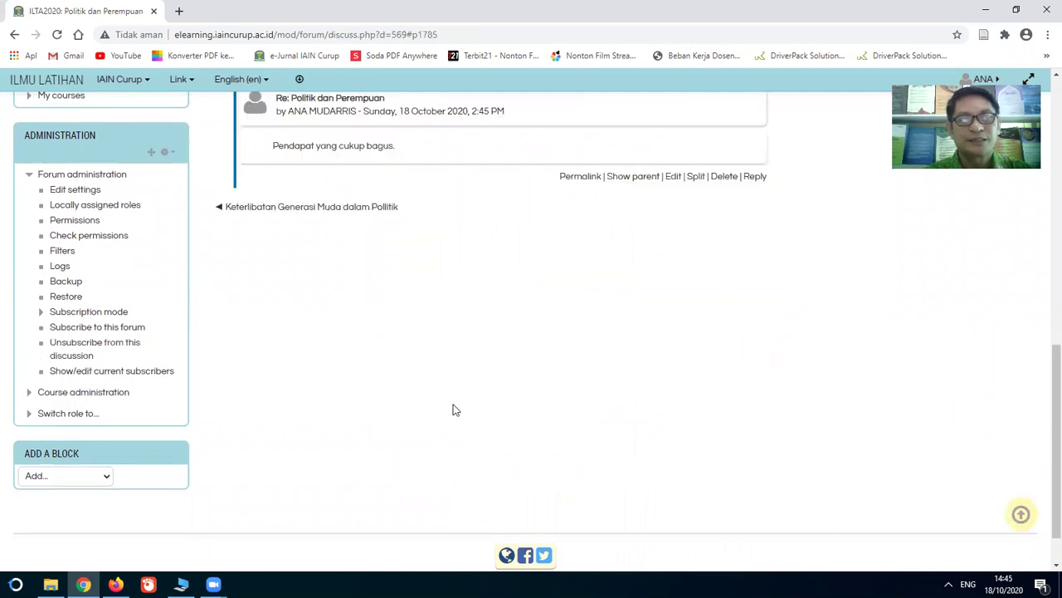
scroll(529, 391, up, 2)
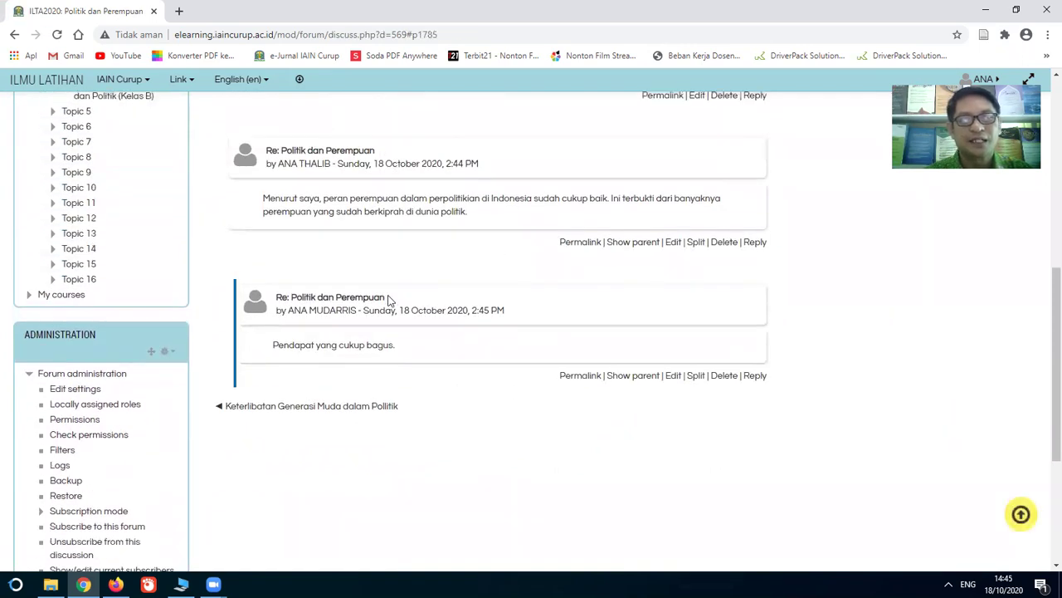
scroll(544, 270, up, 1)
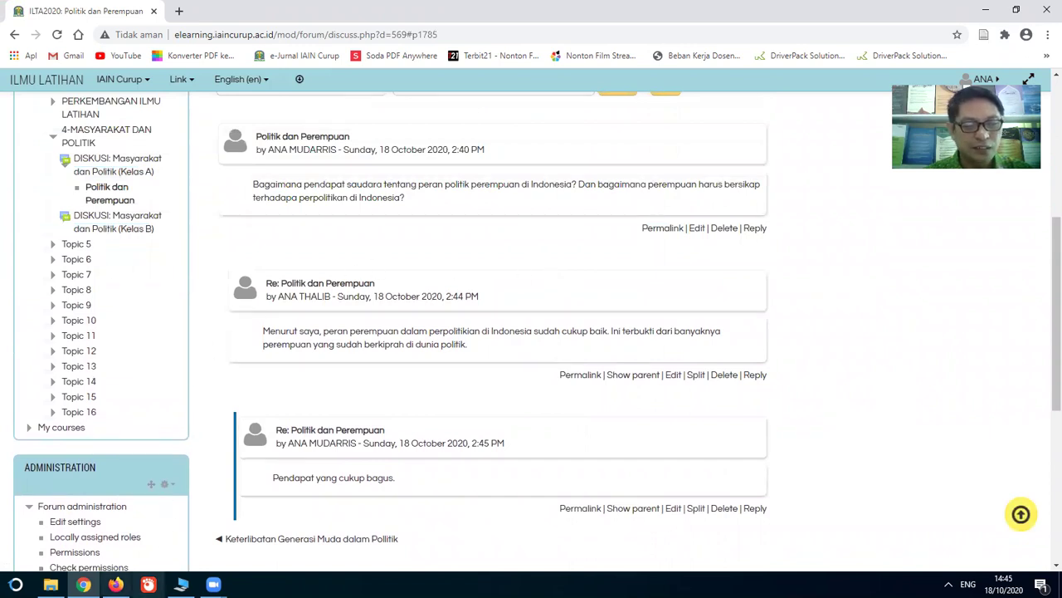
- Switch to Firefox, reload the "Politik dan Perempuan" discussion as the student, and read the lecturer's response
click(115, 584)
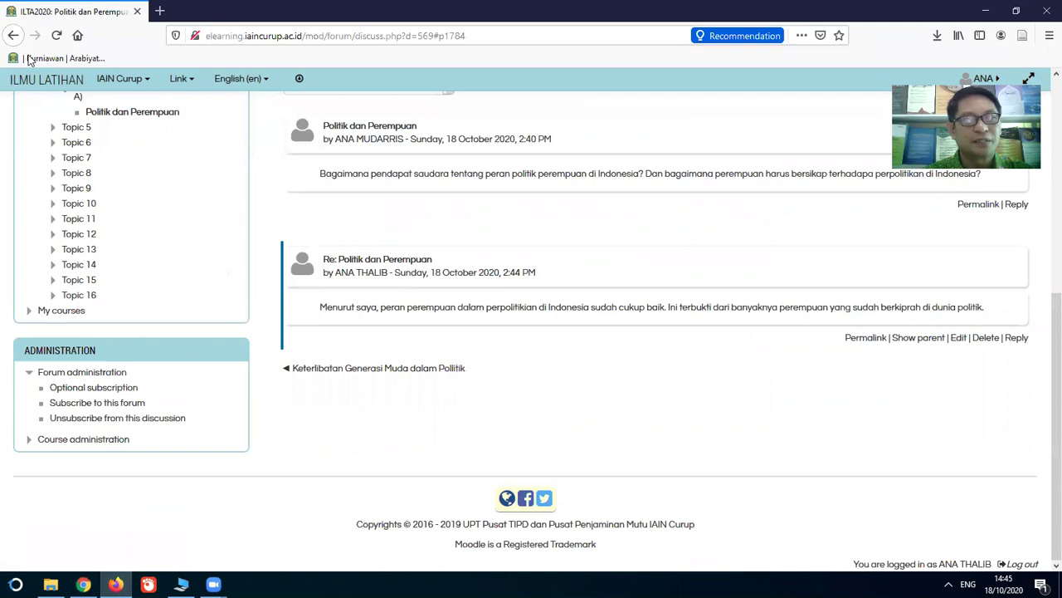
click(55, 36)
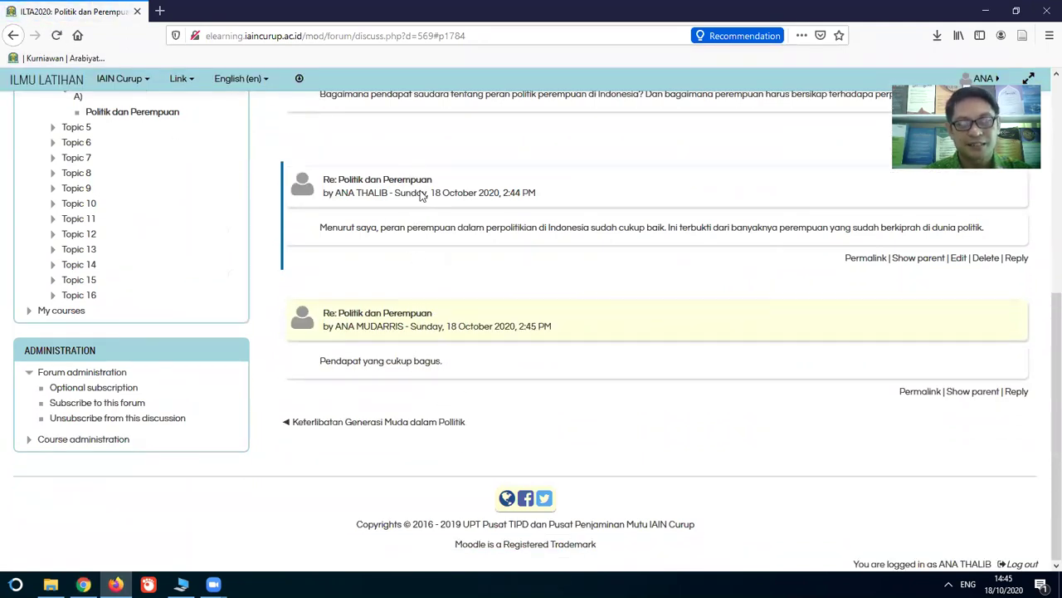
scroll(534, 342, up, 3)
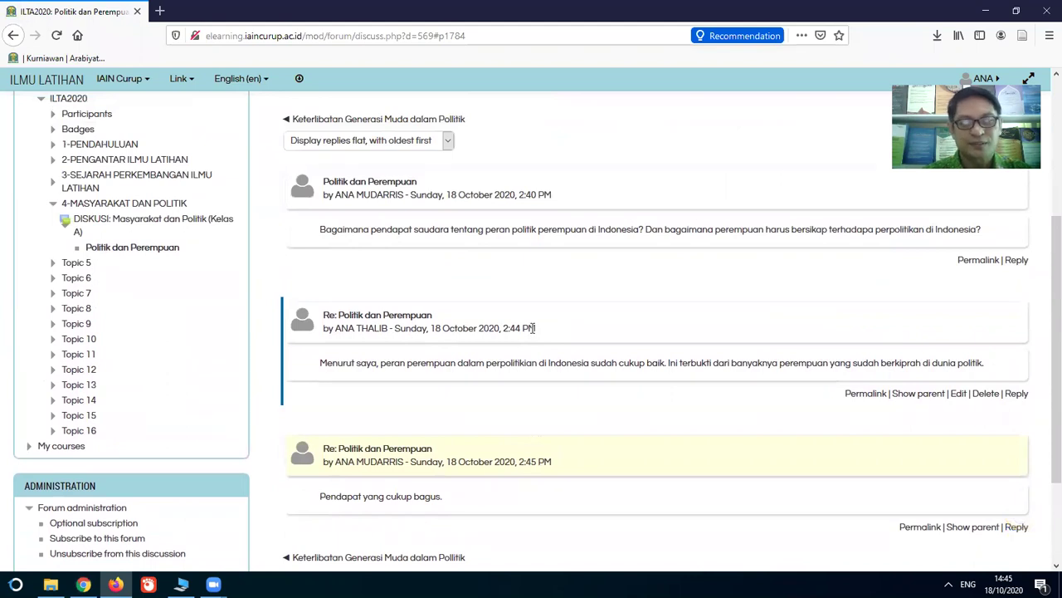